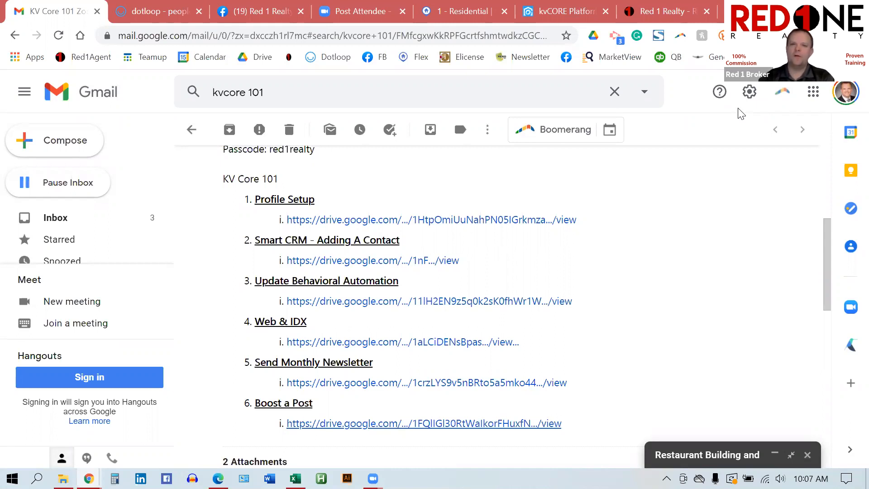
Step: Switch from the Gmail KV Core 101 email to the kvCORE Platform dashboard tab
click(559, 11)
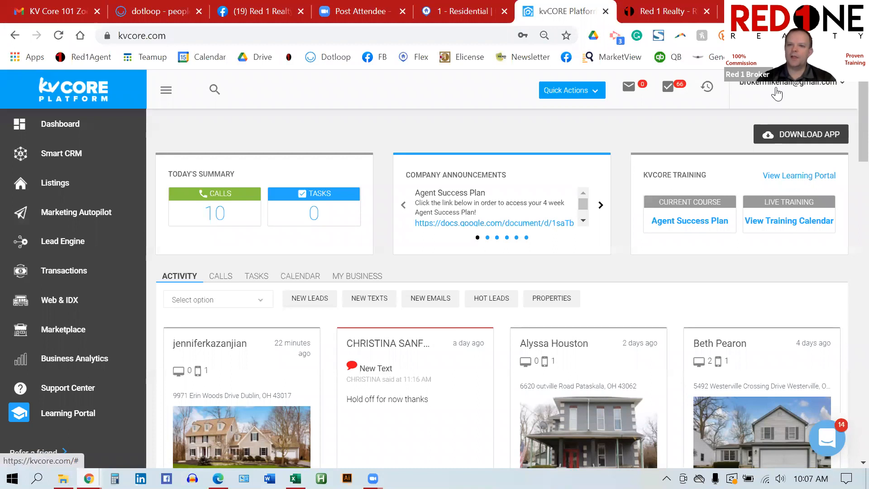
Step: Open My Profile from the account menu and check the agent's ACTIONS list
click(791, 93)
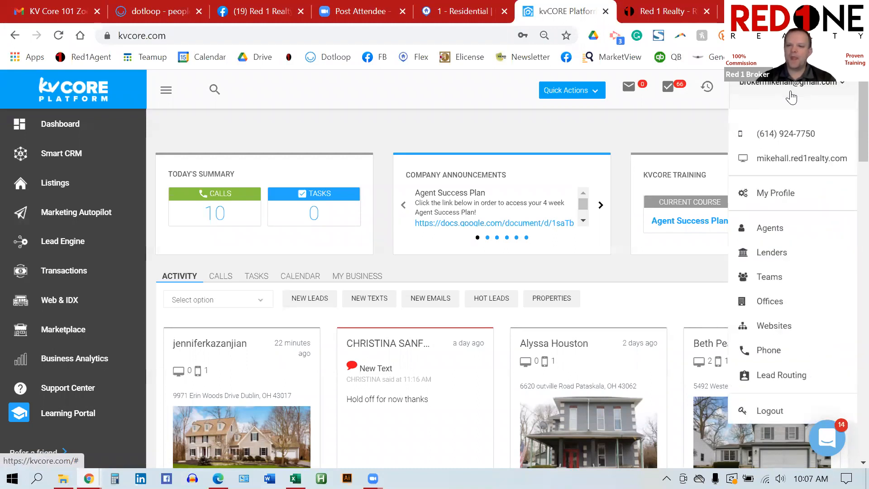
click(786, 195)
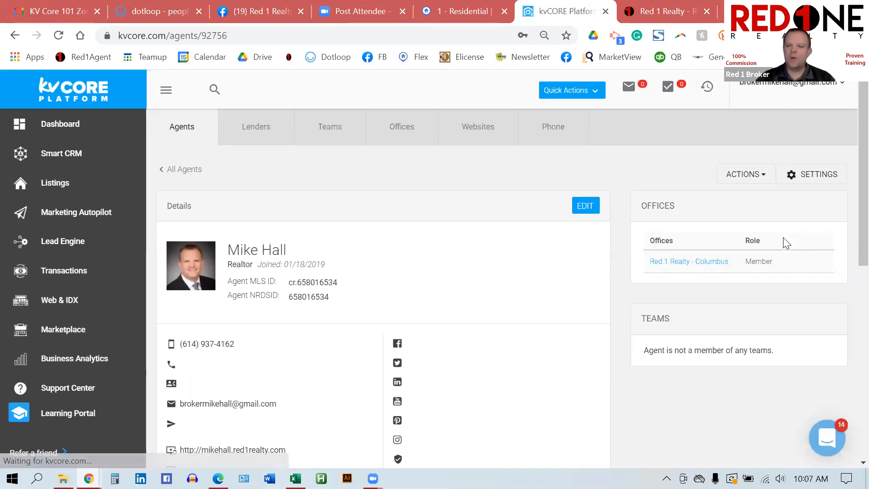
click(757, 178)
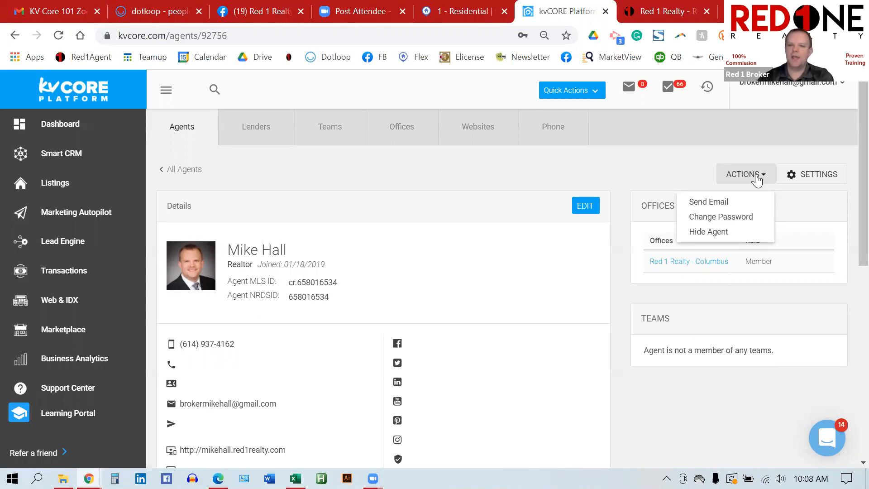
click(619, 247)
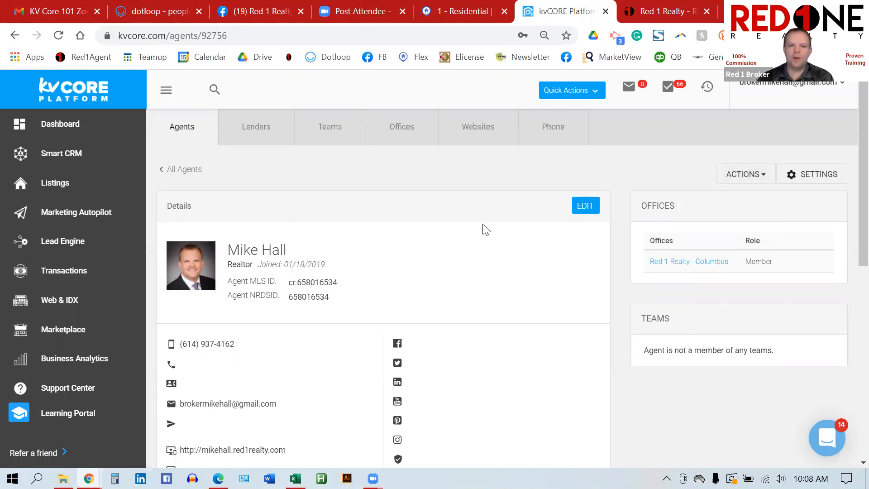
Step: Put the agent Details panel into edit mode and select the Agent MLS ID value
click(577, 209)
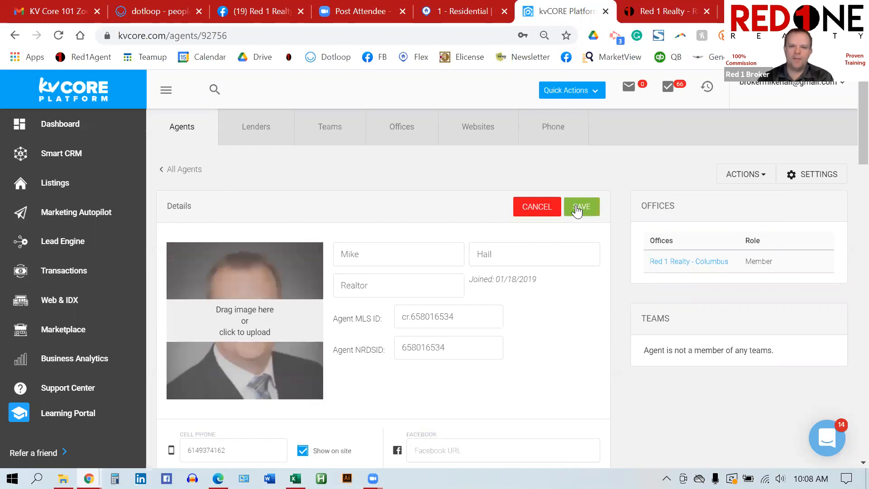
scroll(619, 280, down, 1)
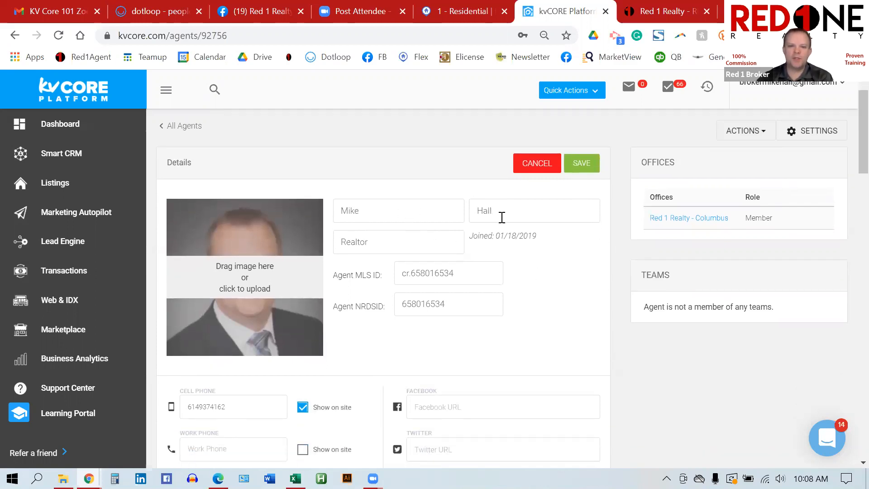
scroll(514, 217, down, 1)
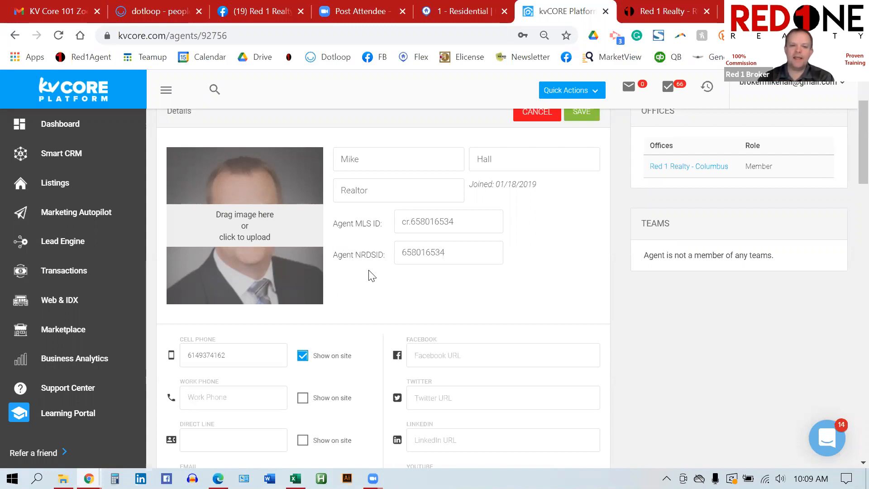
scroll(370, 275, down, 1)
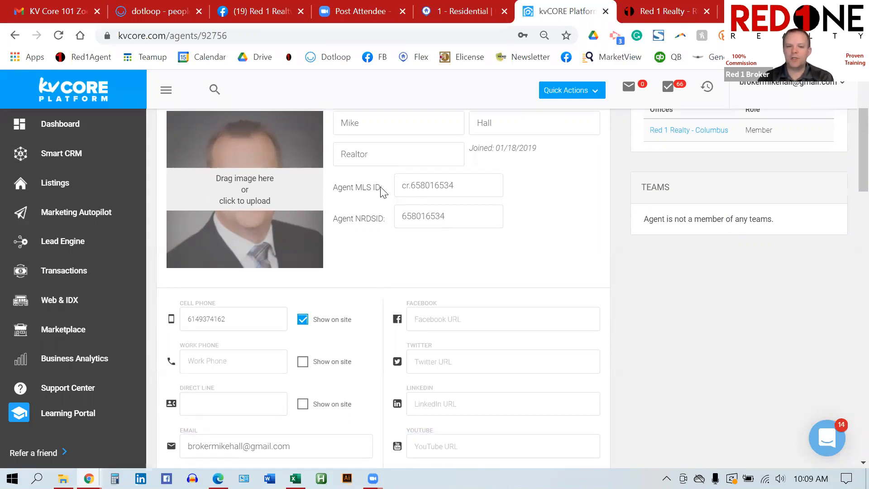
drag(461, 186, 368, 184)
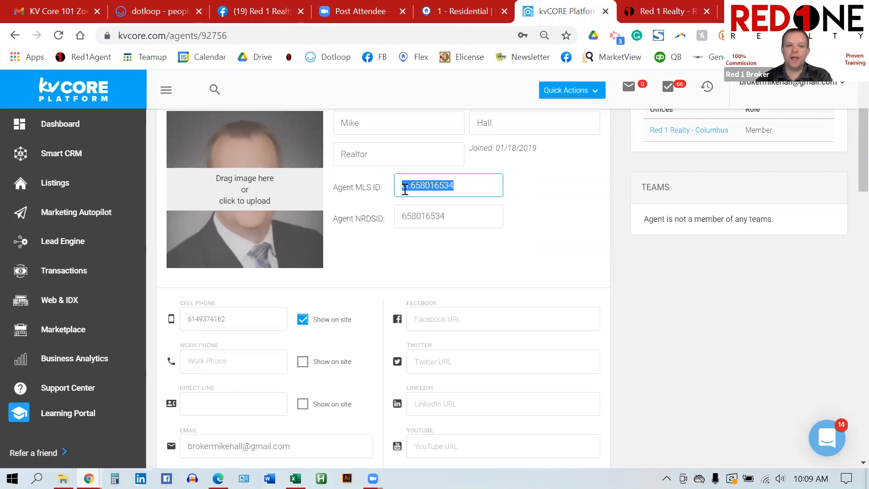
click(447, 264)
scroll(447, 262, down, 1)
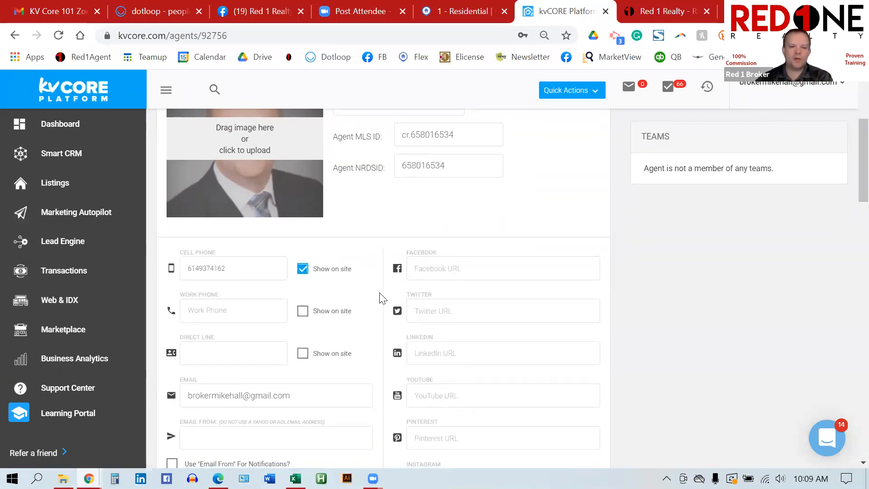
scroll(383, 298, down, 2)
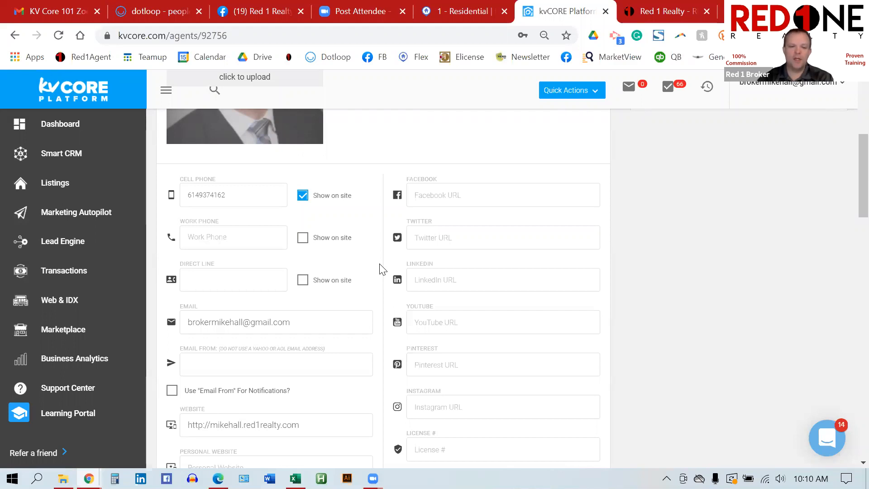
scroll(380, 270, down, 1)
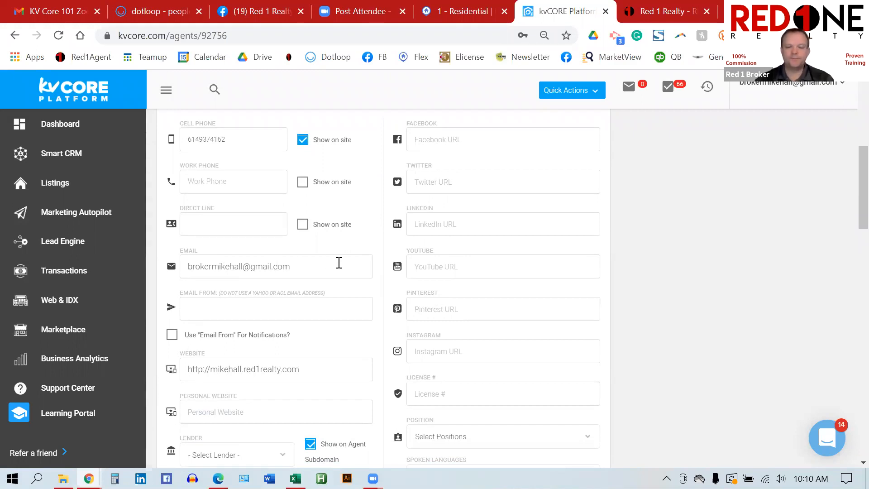
scroll(338, 262, down, 2)
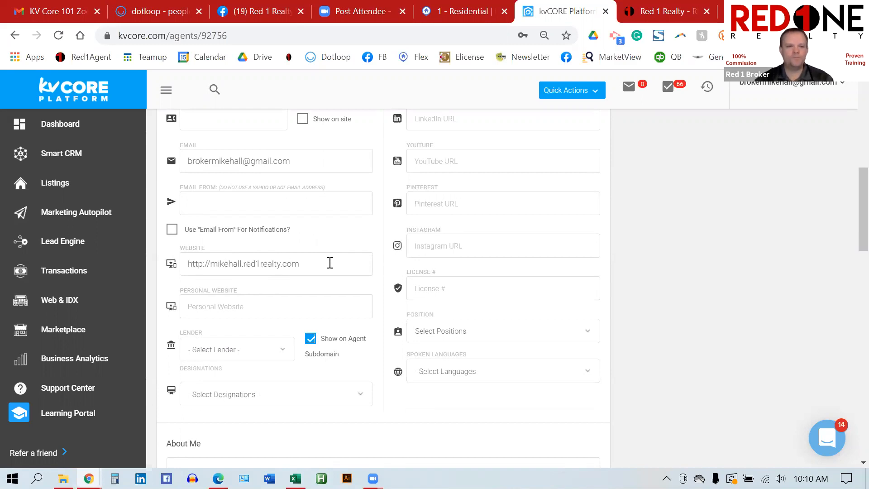
scroll(330, 263, down, 1)
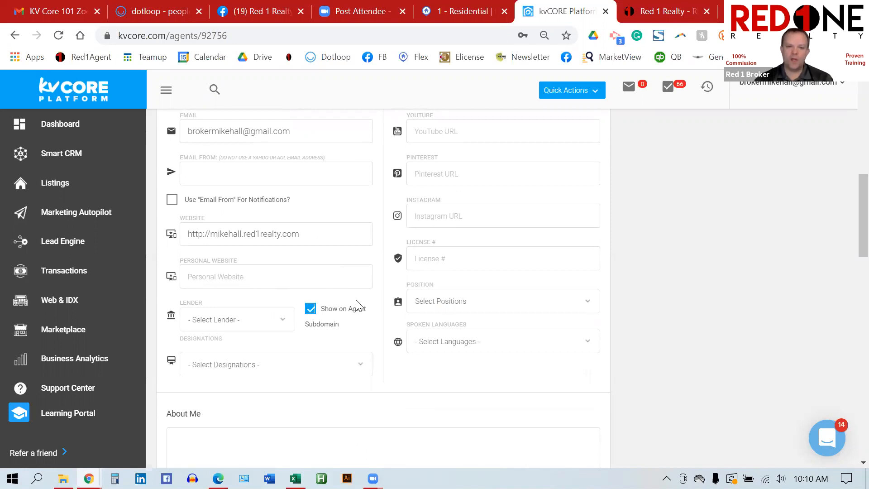
scroll(356, 306, up, 4)
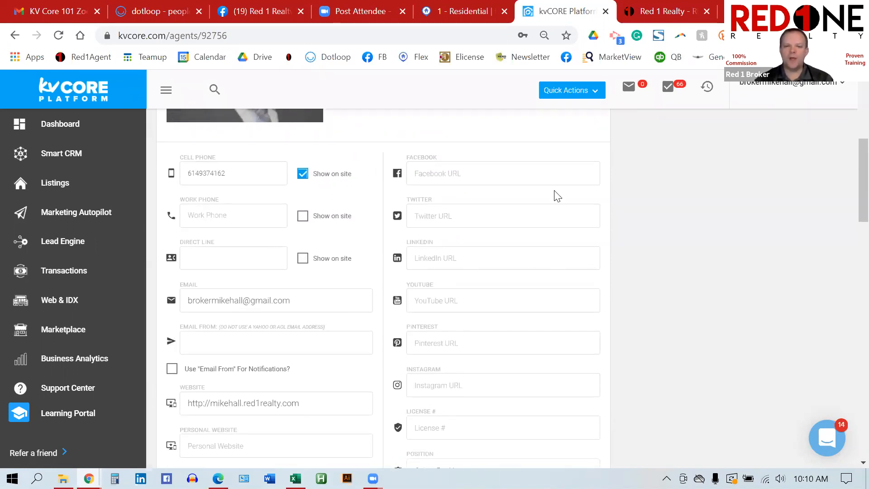
Step: Enter the agent's facebook.com page address in the profile's Facebook field, correcting typos
click(514, 180)
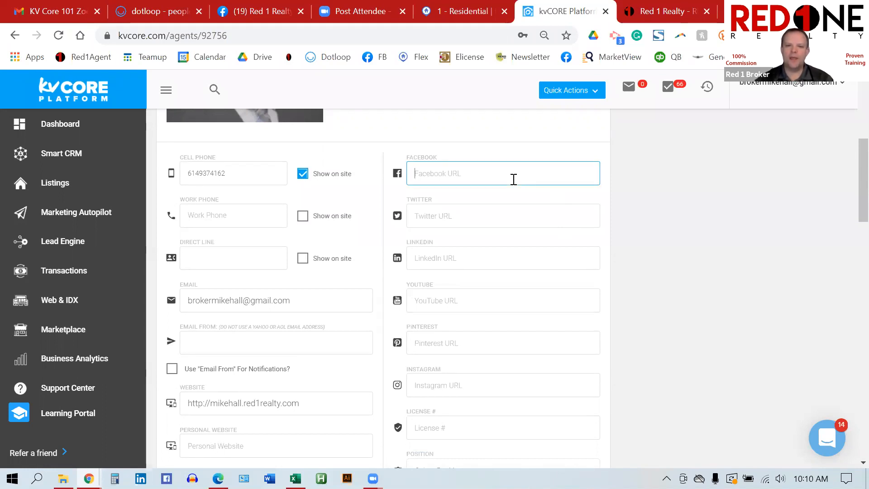
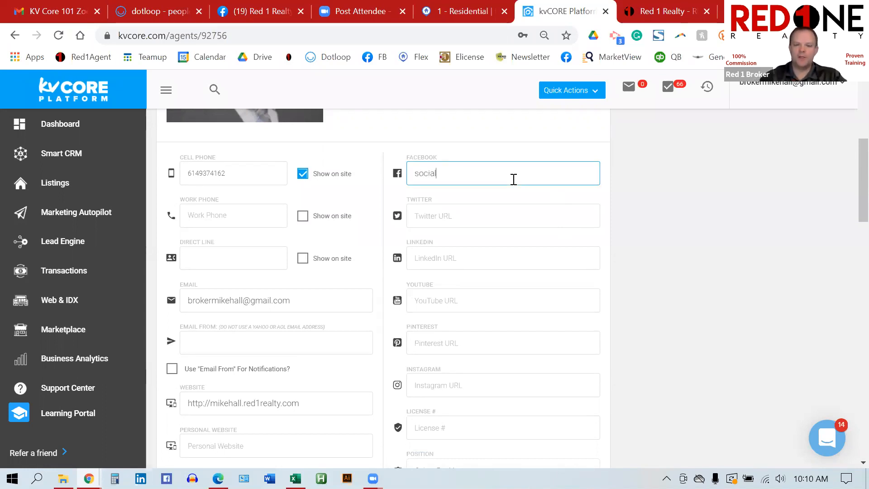
key(BackSpace)
key(BackSpace)
key(BackSpace)
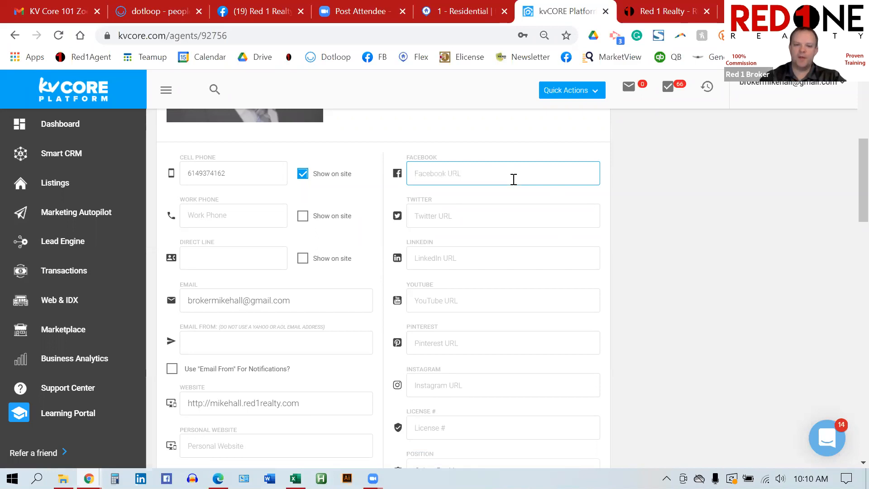
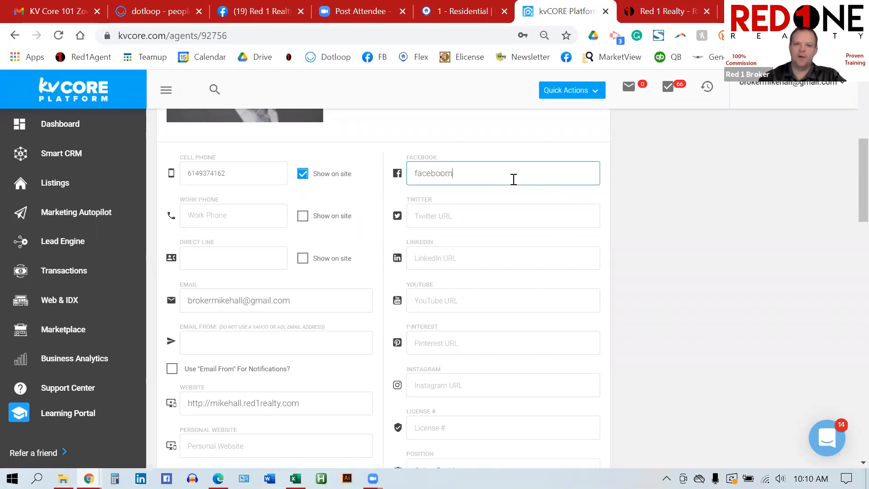
key(BackSpace)
key(BackSpace)
key(BackSpace)
key(BackSpace)
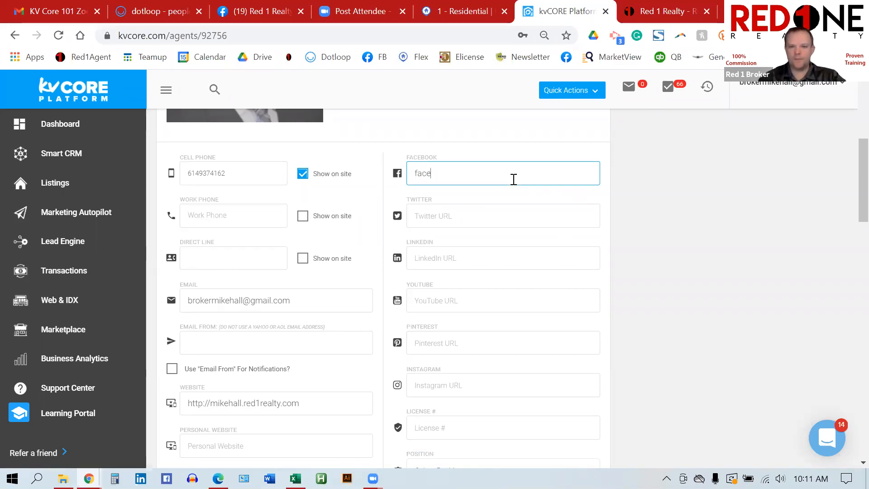
key(BackSpace)
key(BackSpace)
key(BackSpace)
key(BackSpace)
key(BackSpace)
key(BackSpace)
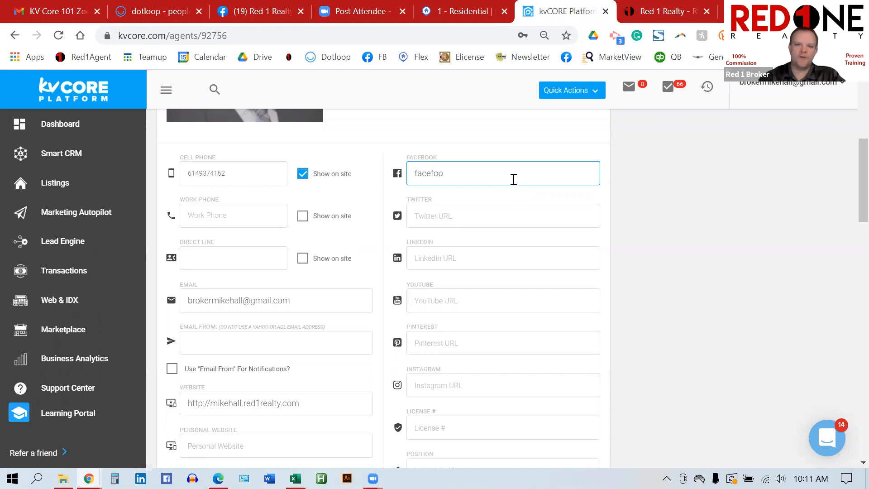
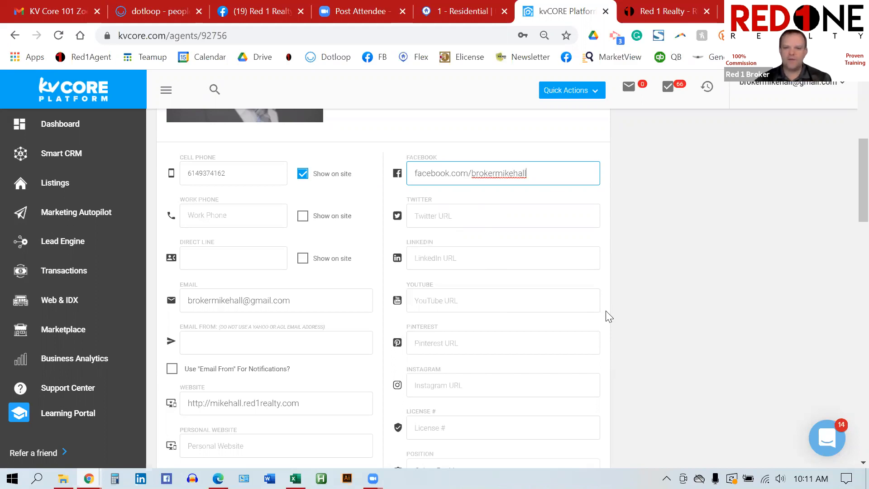
scroll(606, 310, down, 2)
scroll(605, 311, down, 3)
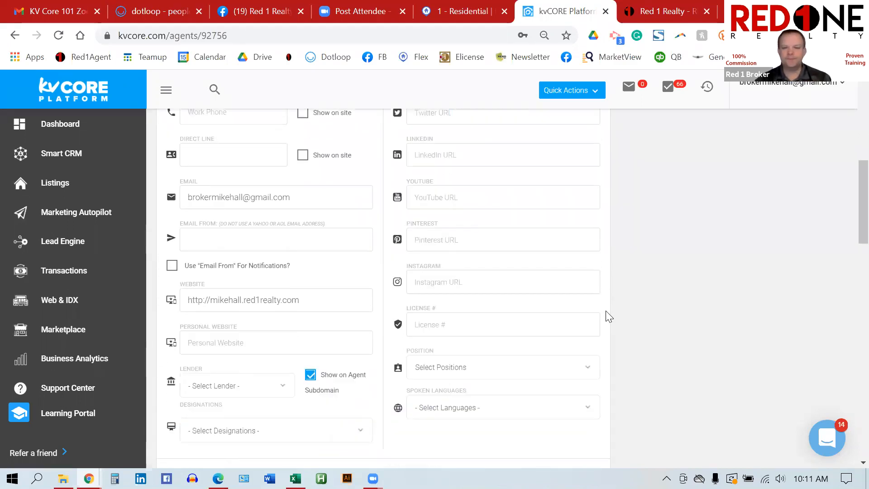
scroll(606, 310, down, 1)
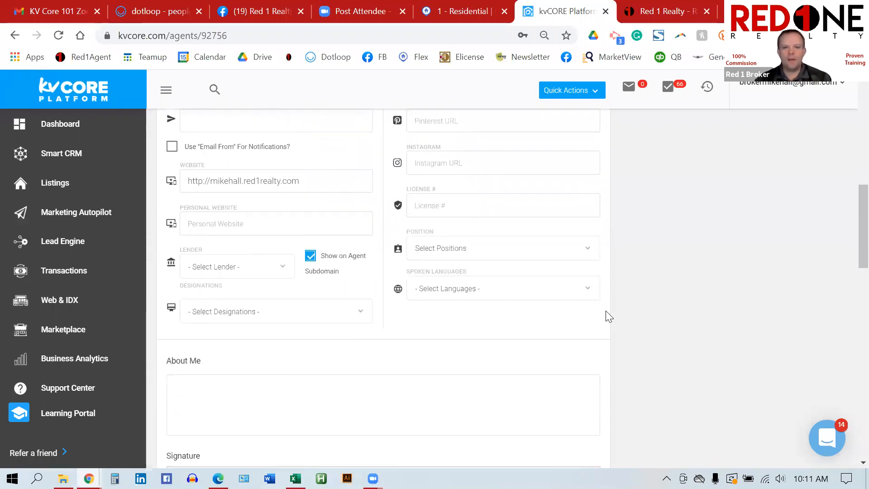
click(472, 211)
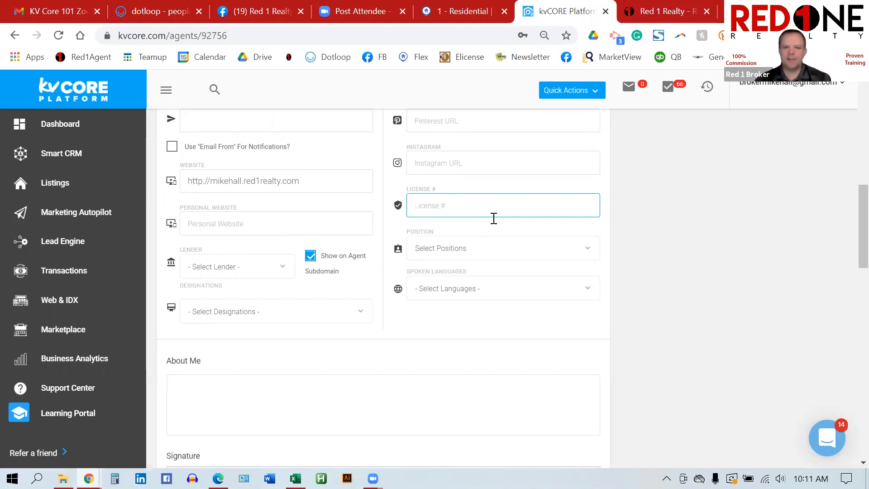
click(582, 248)
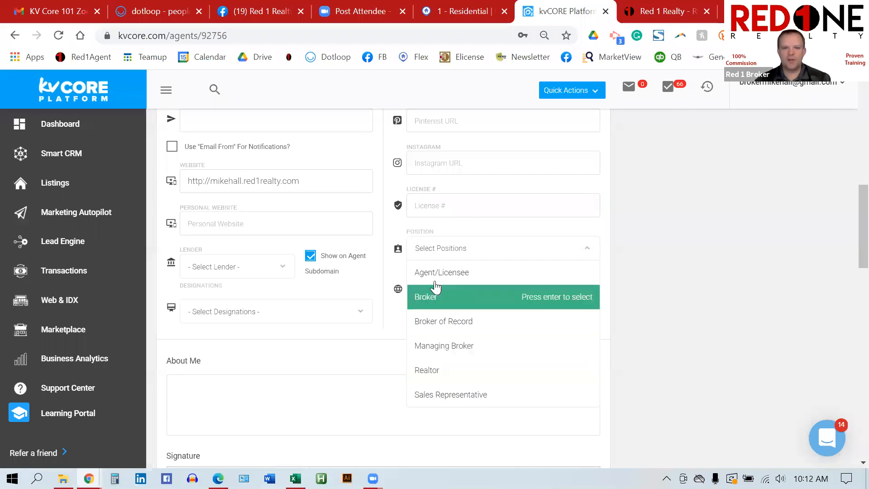
click(390, 234)
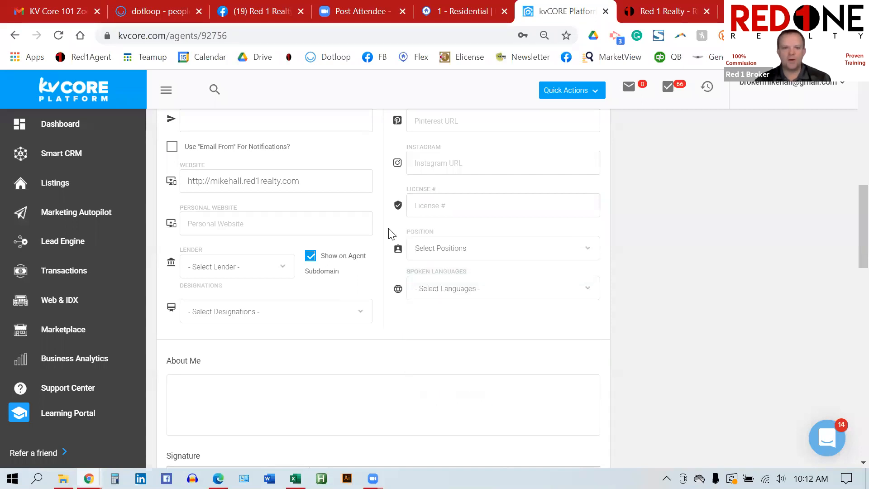
scroll(390, 234, down, 3)
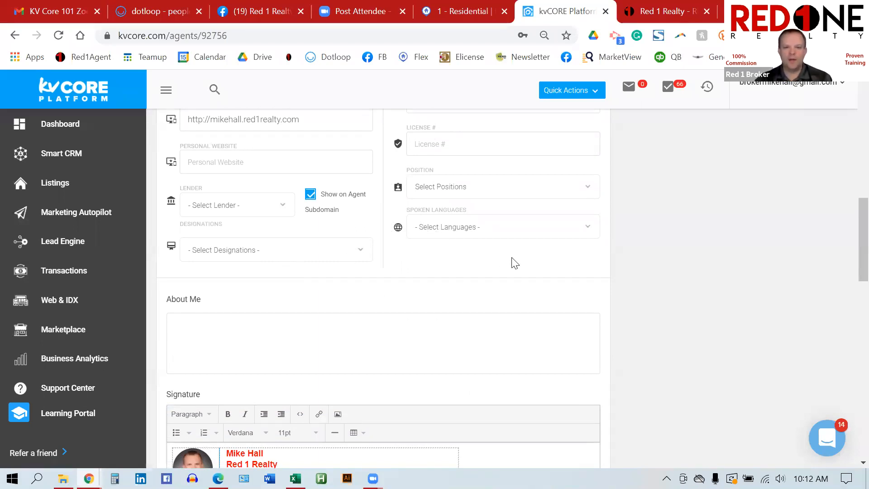
scroll(589, 264, down, 1)
scroll(589, 264, down, 1)
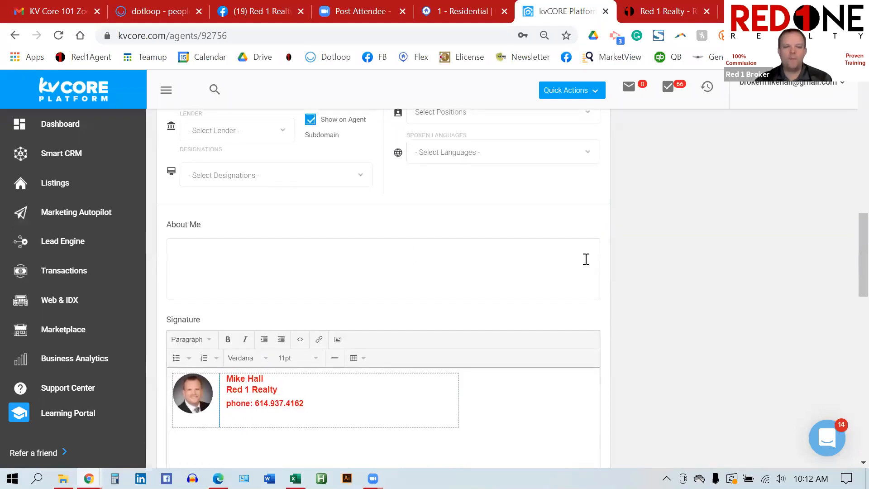
scroll(586, 260, down, 1)
scroll(587, 262, down, 1)
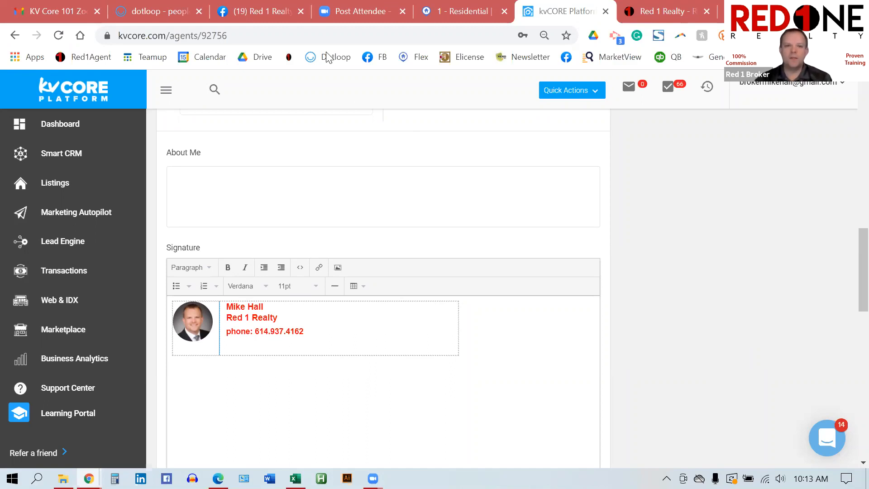
Step: Switch to the Red 1 Realty Facebook group and browse its feed
click(263, 10)
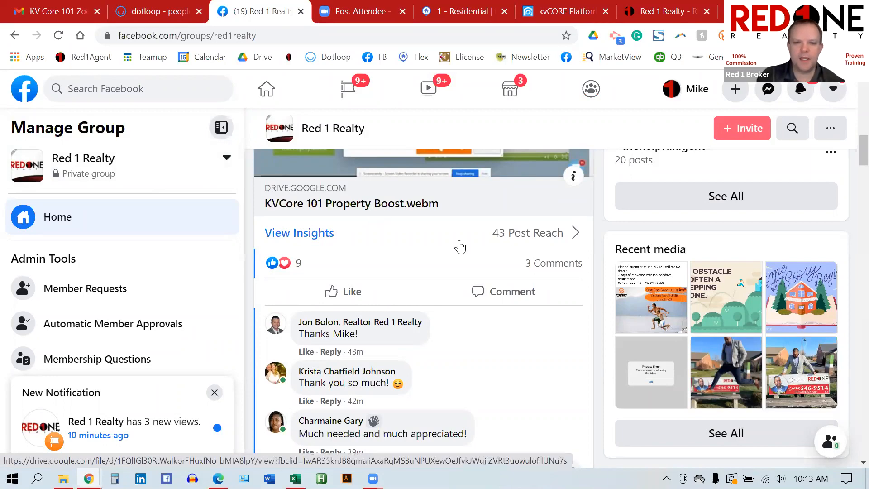
scroll(461, 245, up, 5)
scroll(462, 244, up, 6)
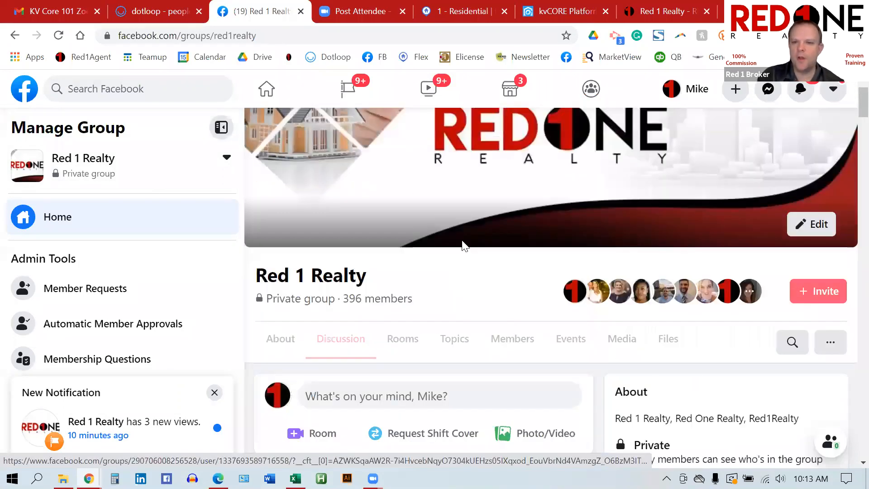
scroll(462, 244, down, 2)
scroll(549, 197, down, 1)
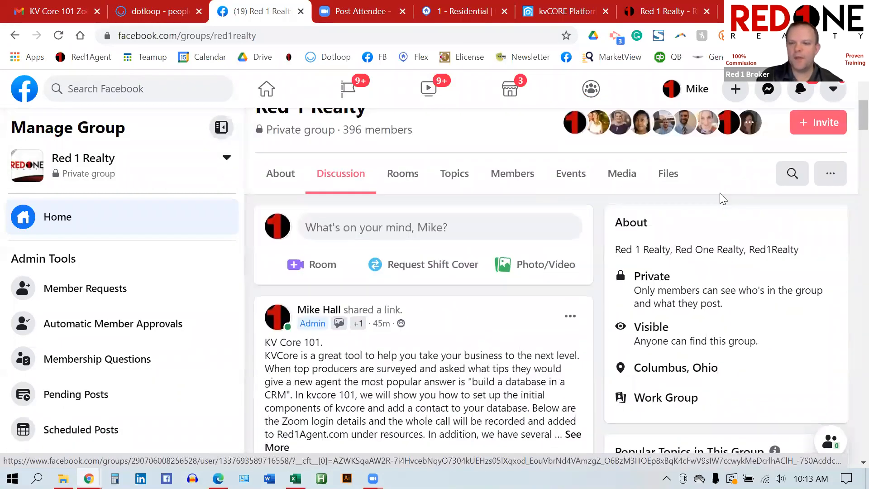
Step: Search the group for 'bio', review the bio-tip posts, and return to kvCORE
click(792, 174)
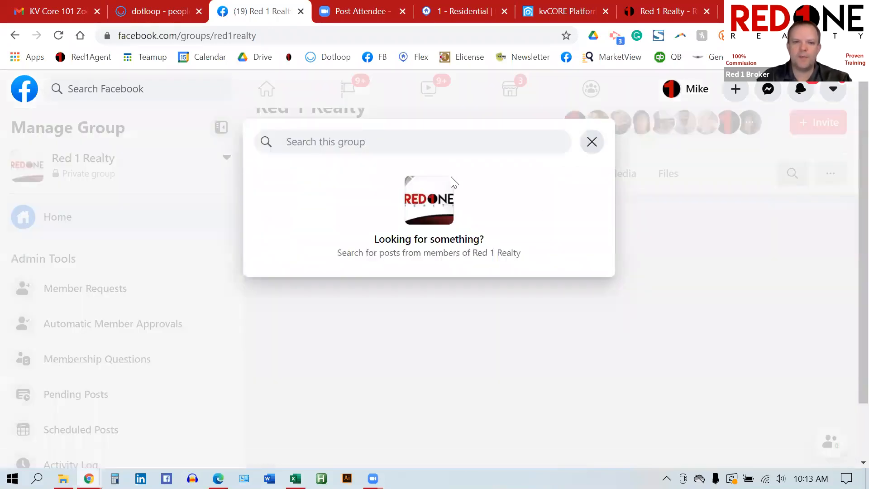
click(592, 142)
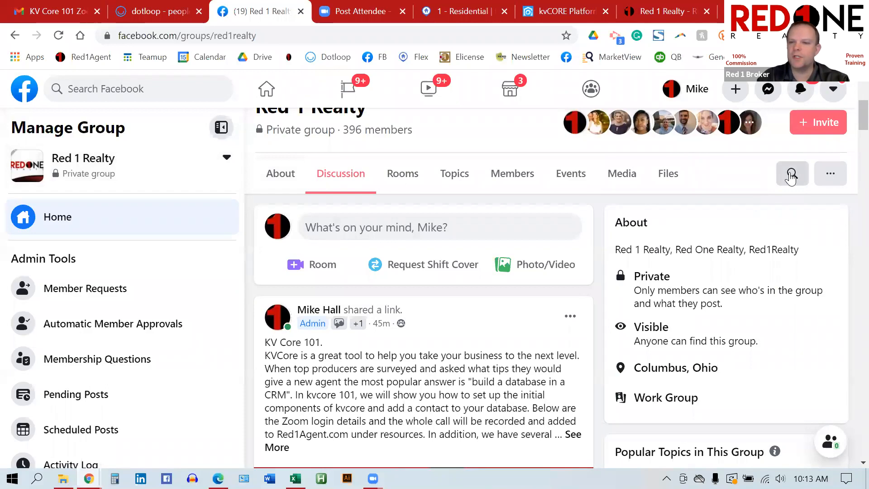
click(792, 175)
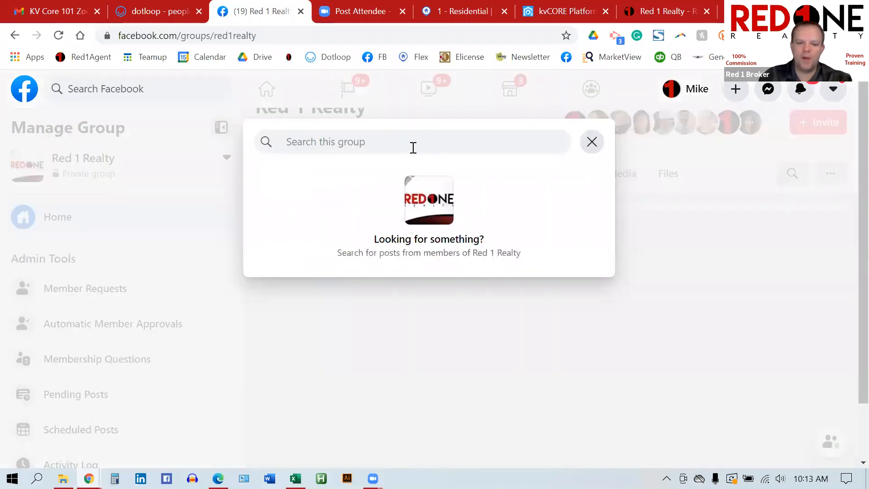
text(bio)
key(Return)
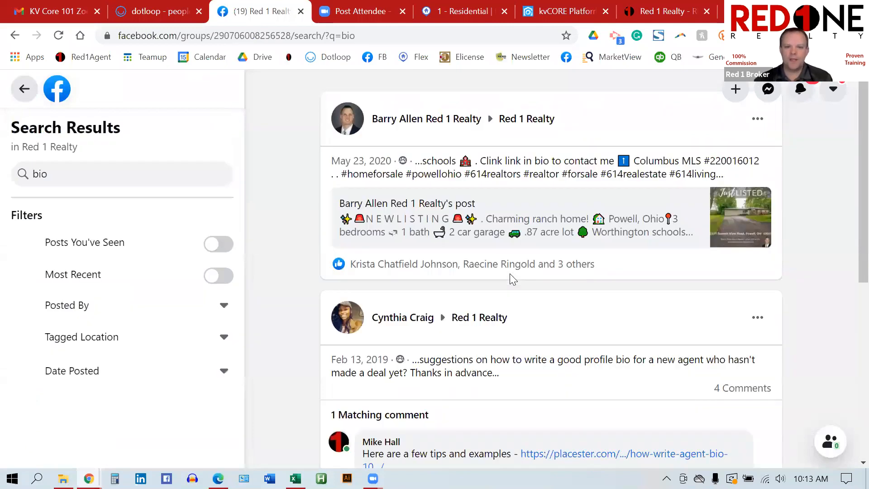
scroll(510, 273, down, 4)
scroll(521, 230, down, 1)
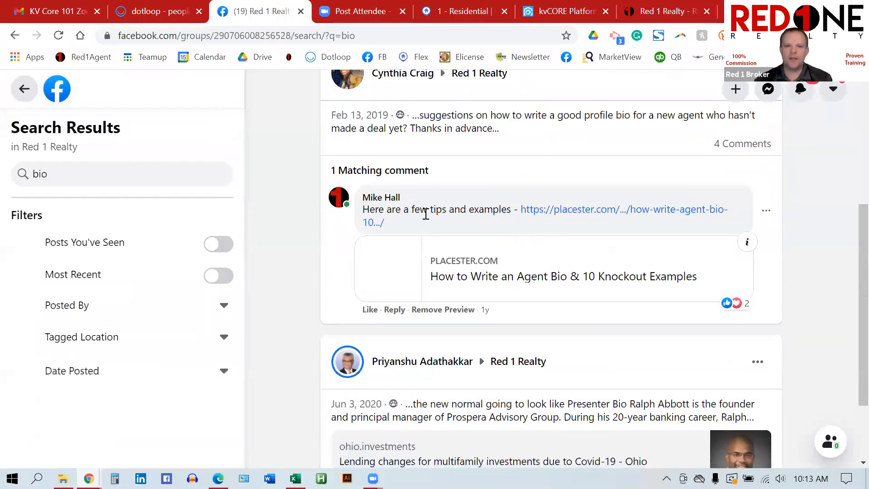
scroll(587, 206, down, 2)
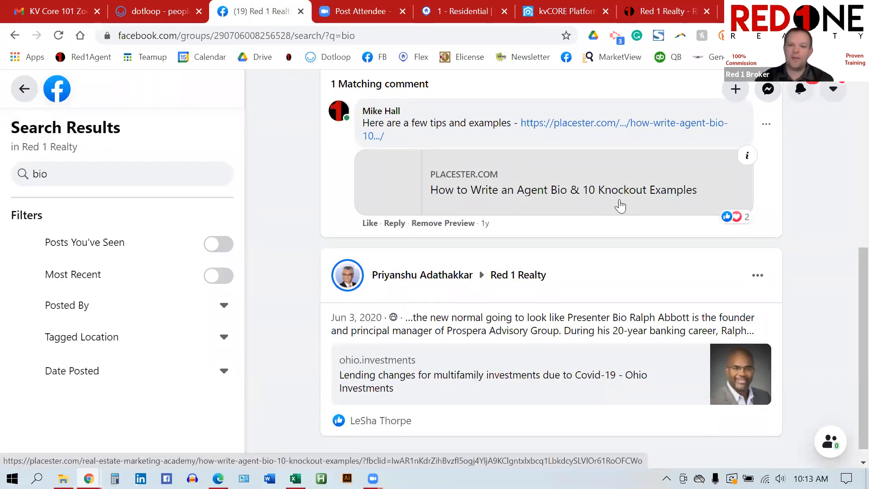
scroll(618, 202, up, 2)
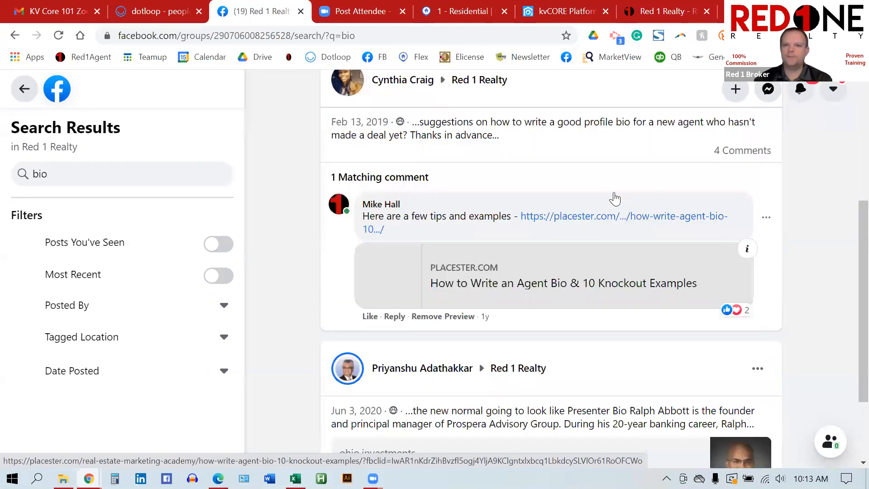
click(553, 16)
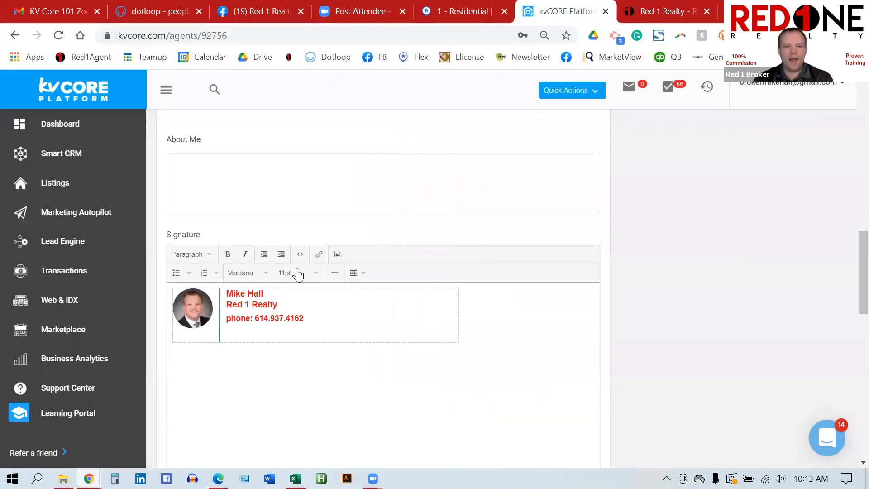
scroll(244, 334, down, 1)
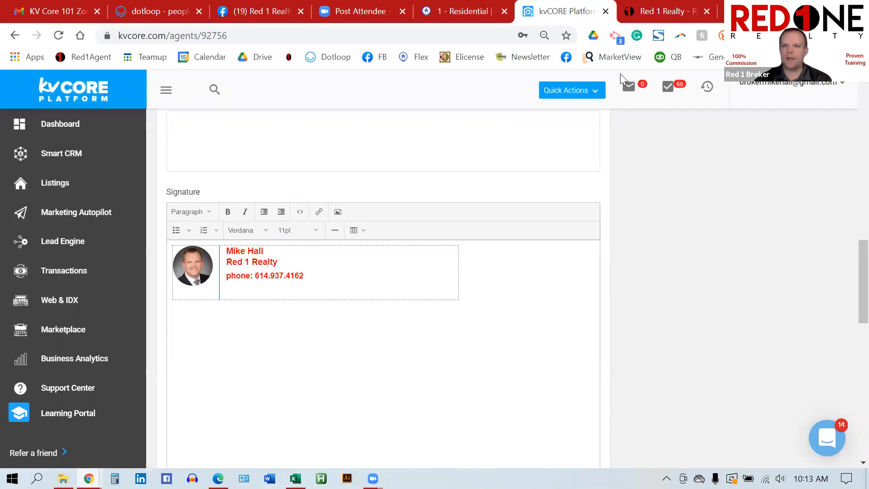
Step: Load wisestamp.com in a new browser tab
key(ctrl+t)
text(w)
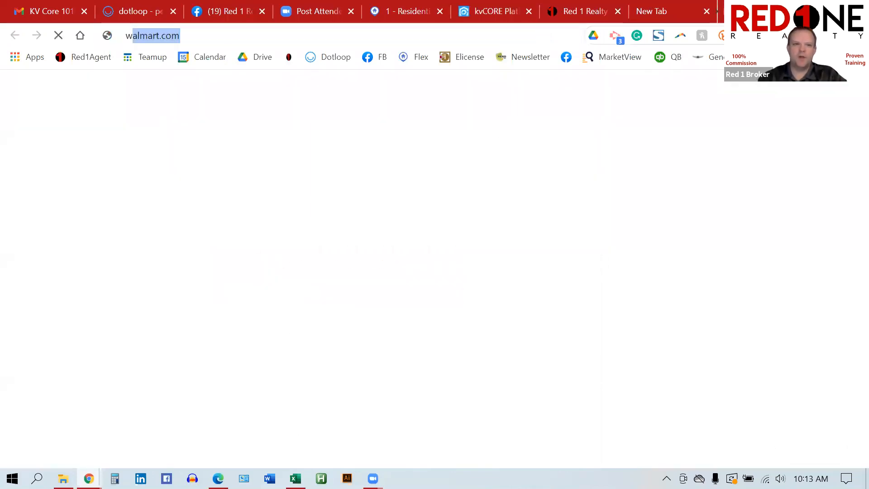
text(ise)
key(Return)
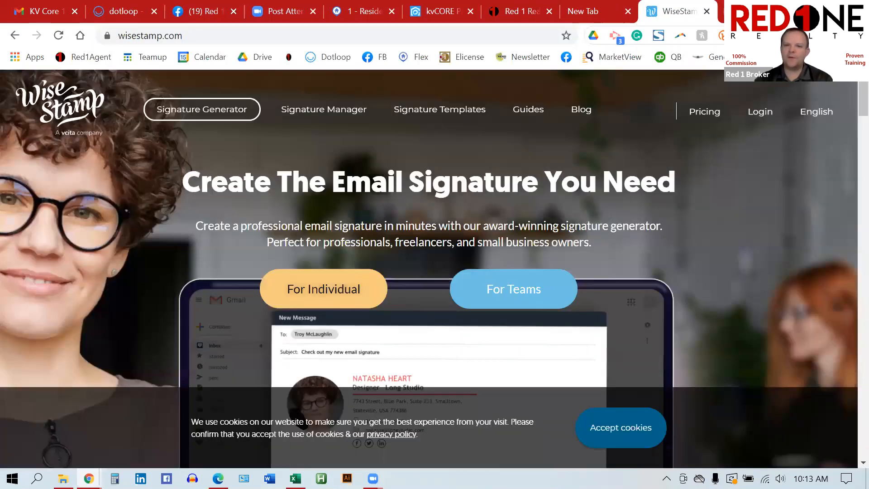
scroll(413, 245, down, 3)
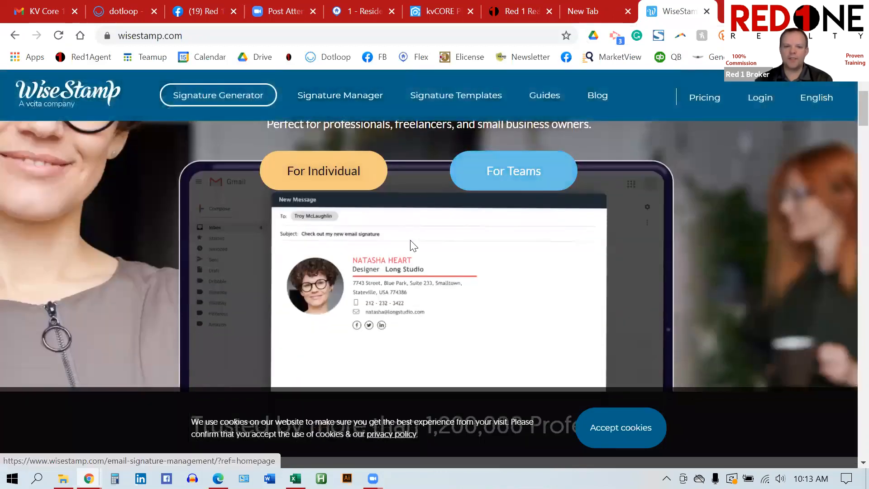
scroll(461, 249, down, 1)
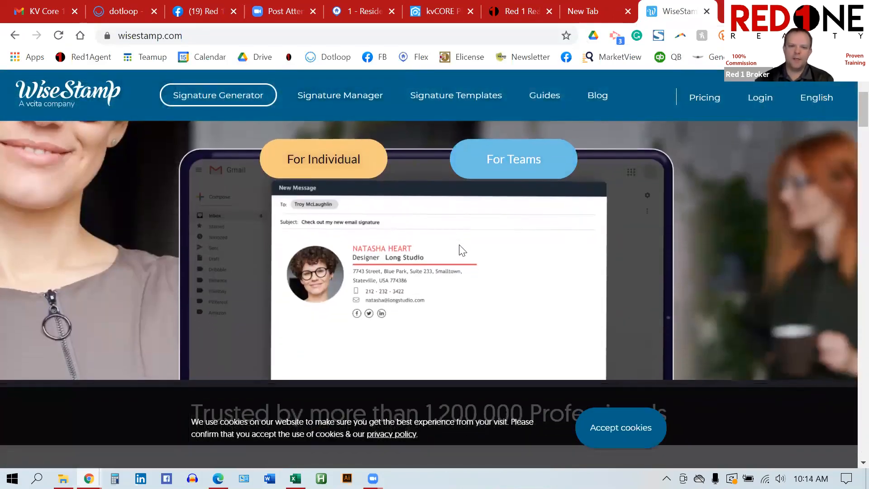
Step: Start the For Individual signature generator, dismissing the Early Bird and PRO upgrade popups
click(342, 172)
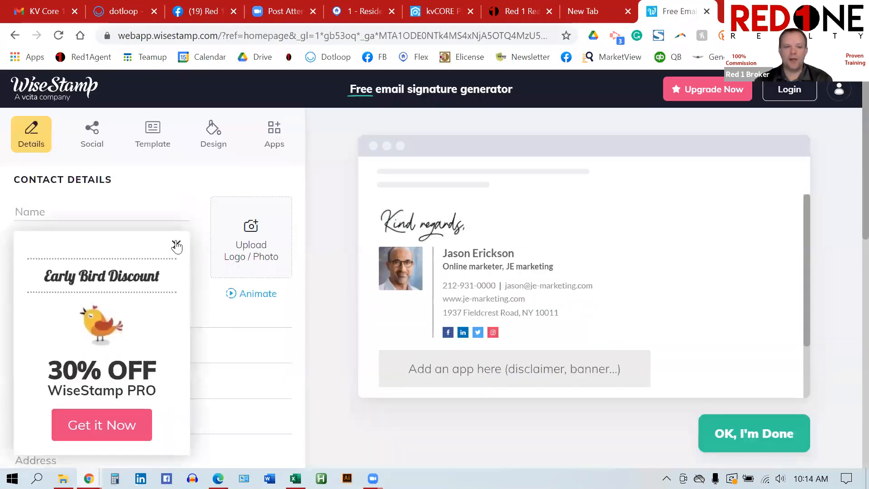
click(177, 246)
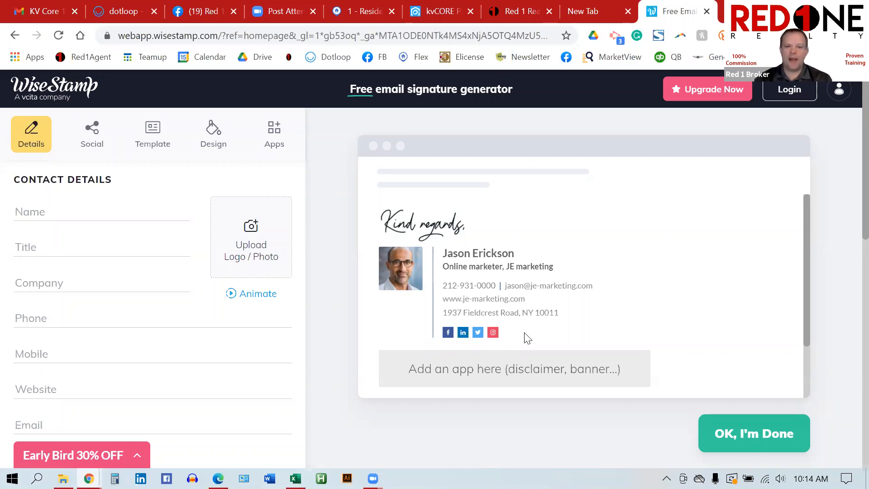
scroll(527, 338, down, 1)
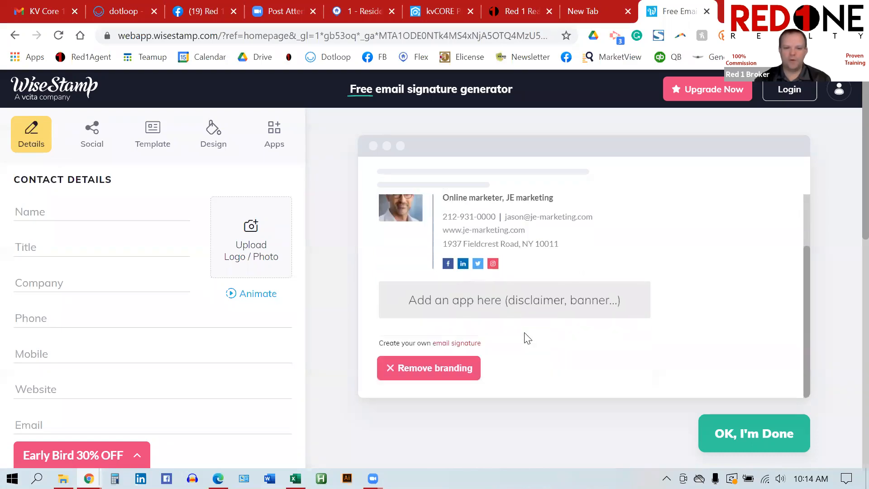
scroll(528, 339, up, 1)
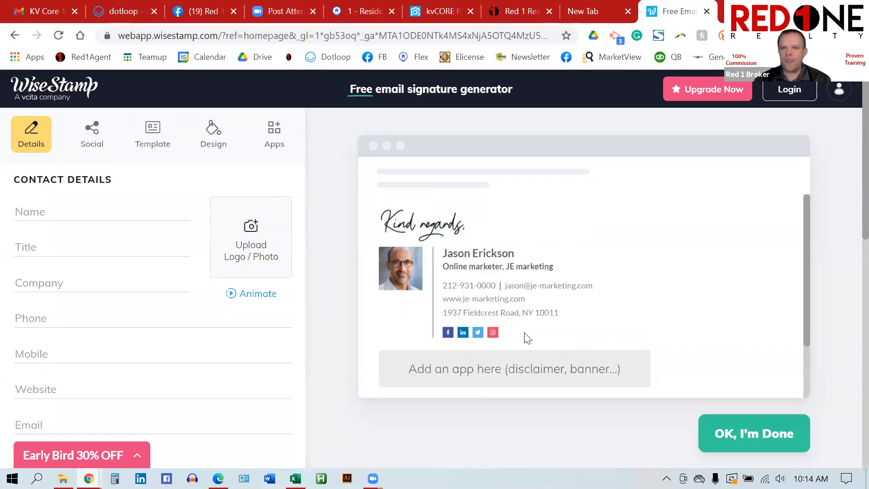
scroll(528, 229, down, 1)
click(714, 91)
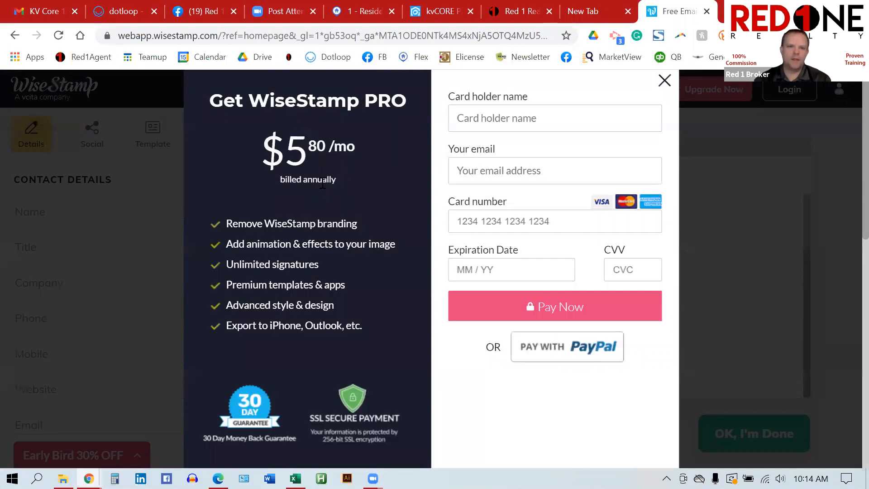
click(664, 82)
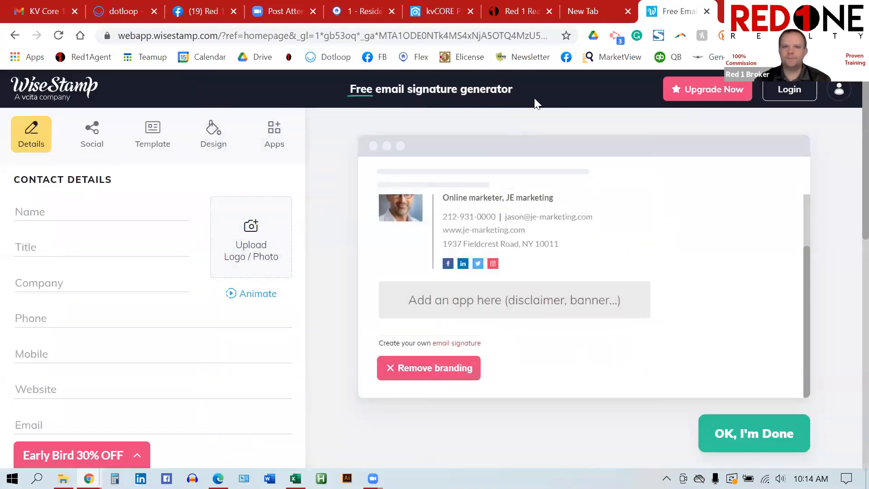
click(443, 13)
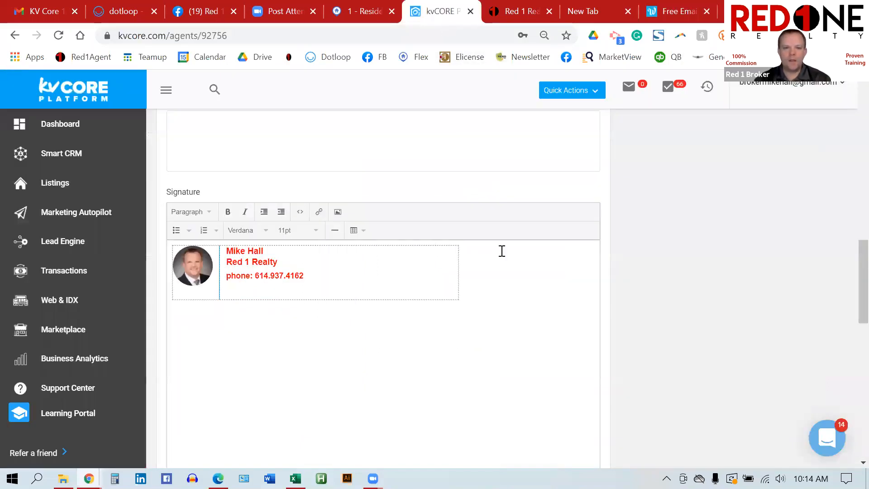
Step: Scroll through the agent profile, then go back to the kvCORE Dashboard
scroll(501, 251, up, 4)
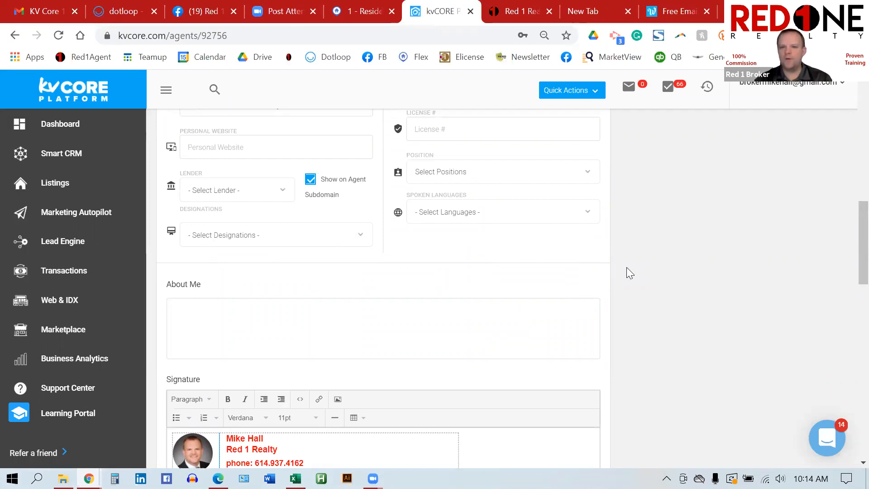
scroll(627, 267, up, 6)
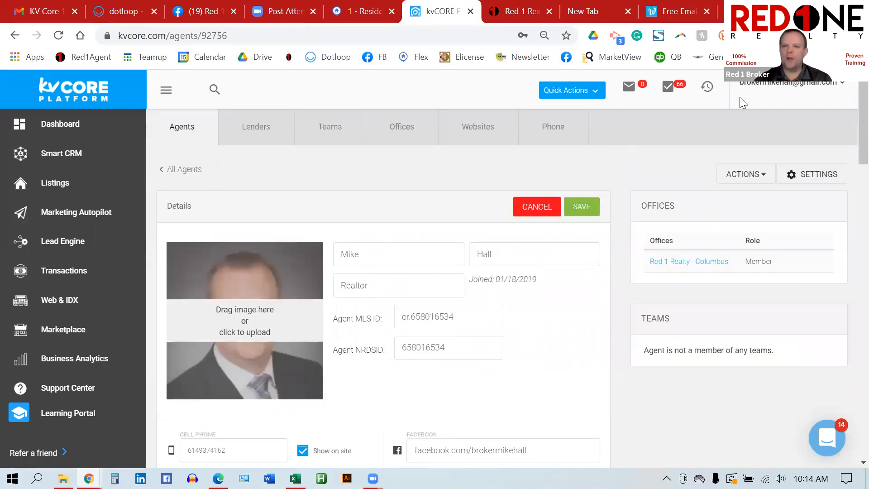
click(786, 96)
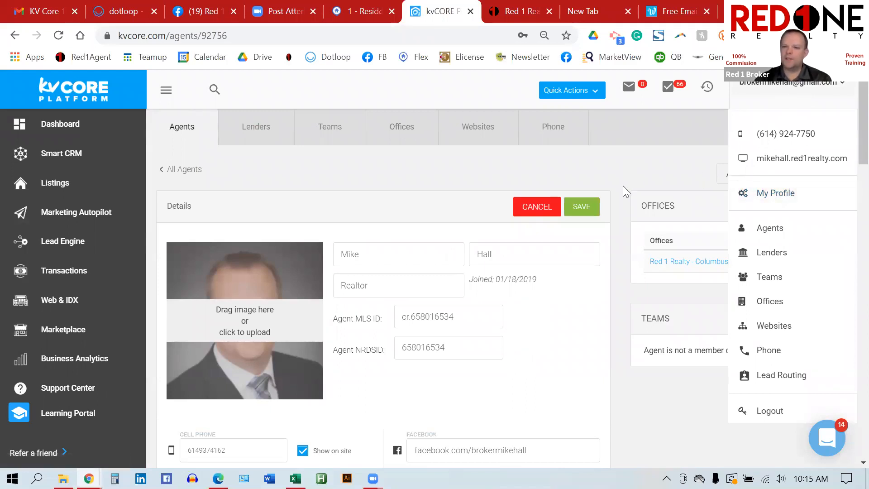
click(611, 184)
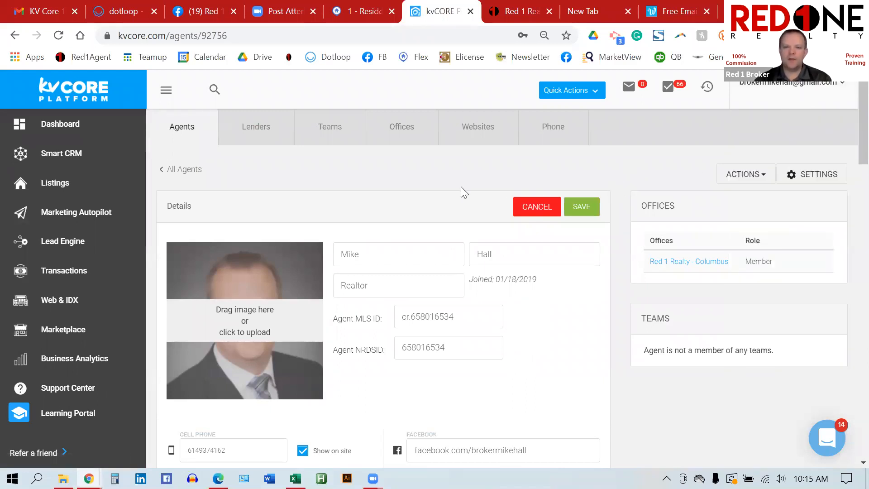
scroll(488, 249, down, 3)
scroll(489, 249, down, 10)
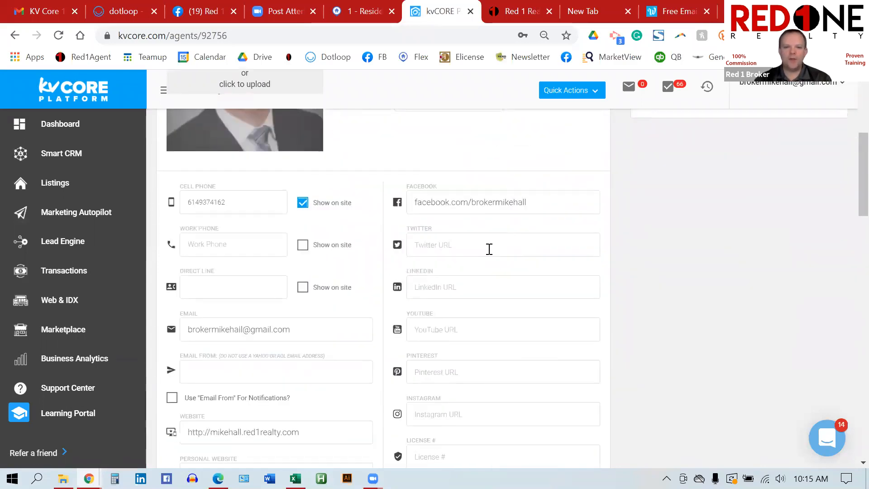
scroll(489, 250, down, 1)
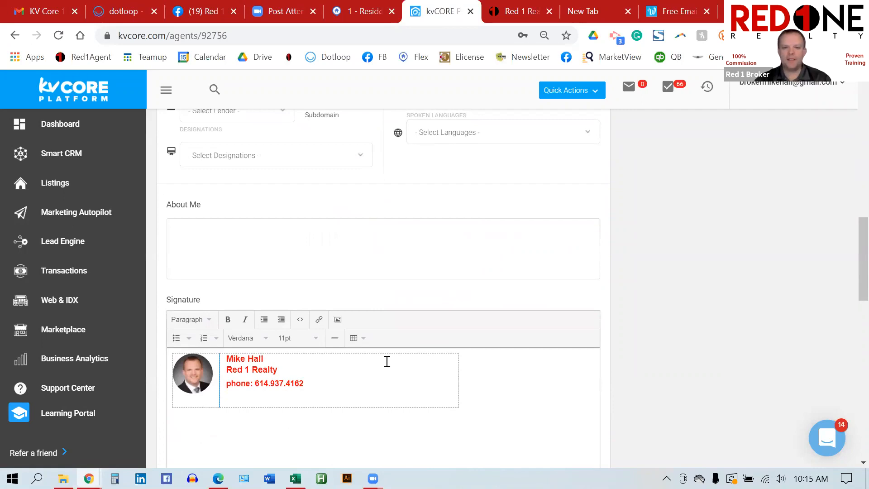
scroll(504, 313, down, 6)
scroll(575, 264, up, 15)
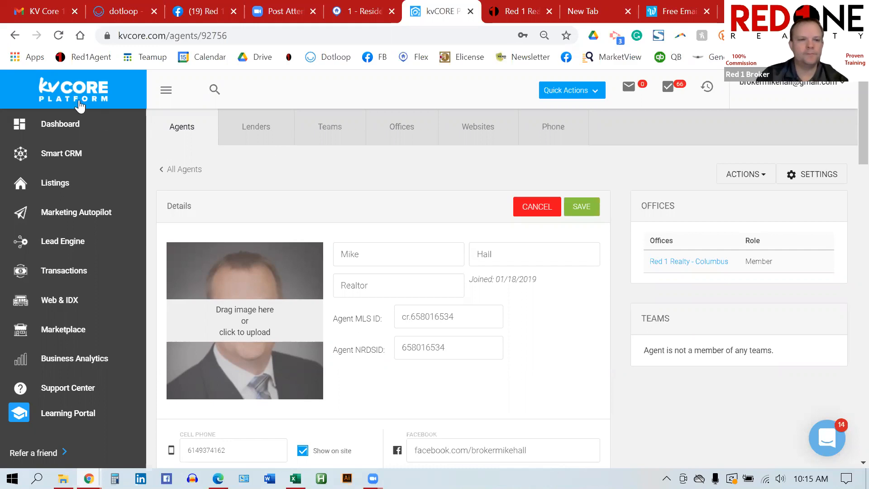
click(58, 129)
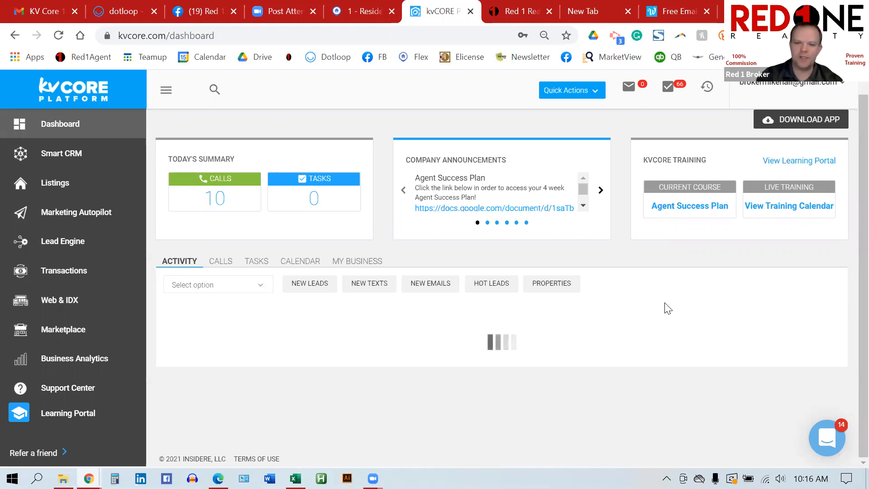
Step: Open Smart CRM and show 100 contacts per page
click(74, 158)
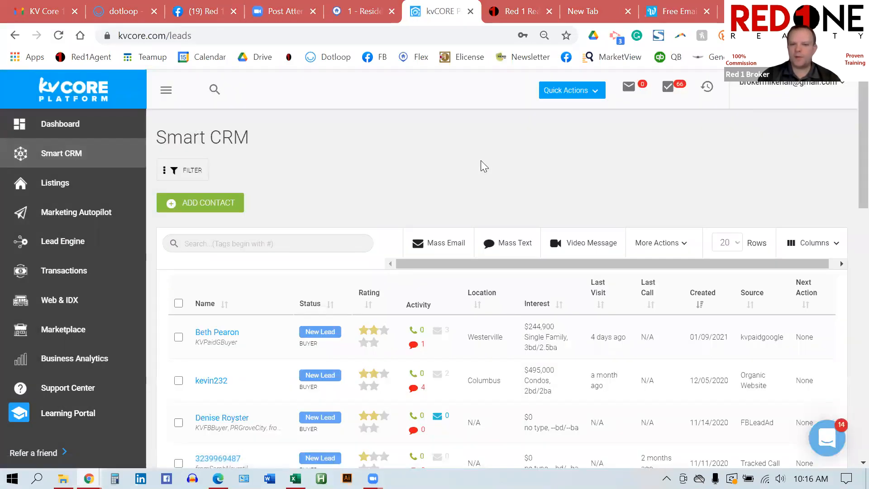
scroll(482, 164, down, 2)
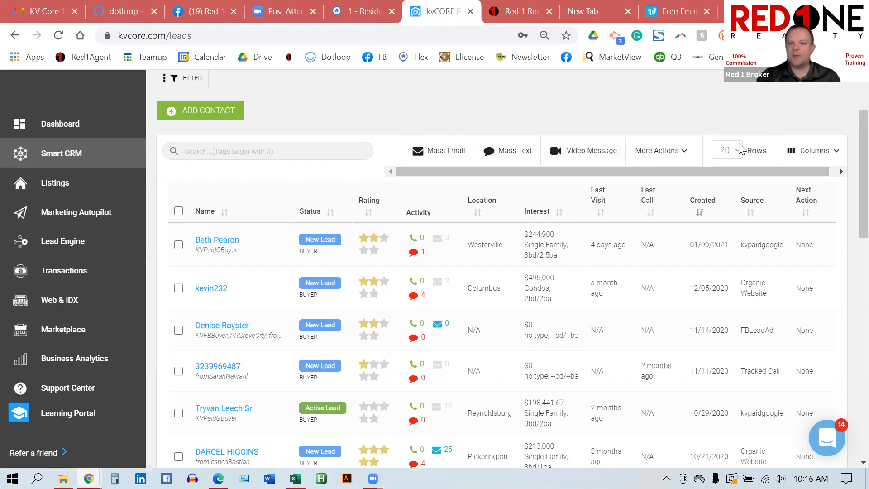
click(727, 151)
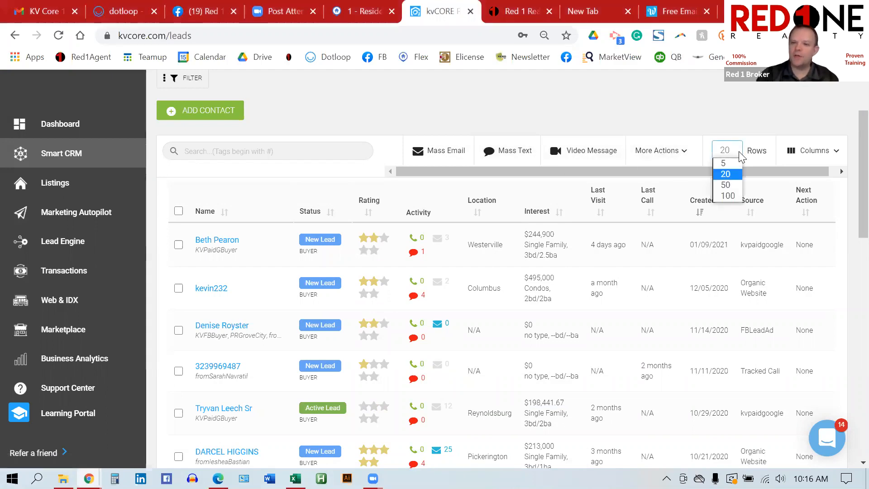
click(731, 196)
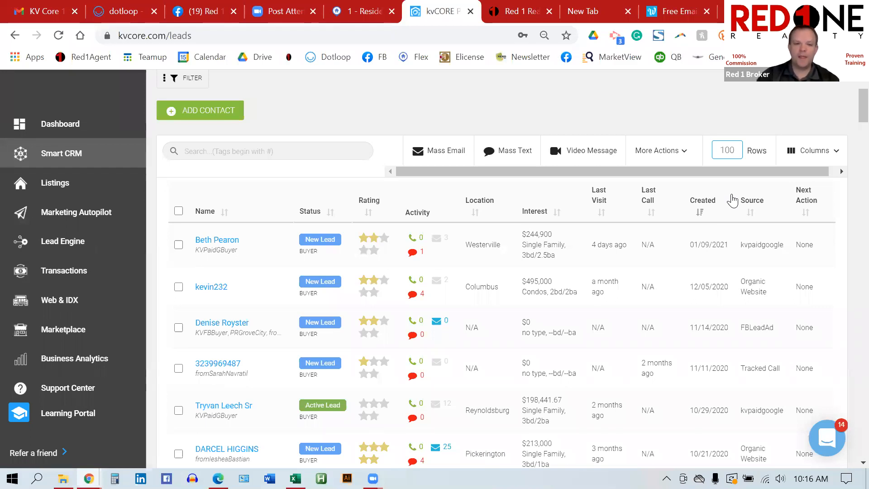
Step: Select all listed contacts and choose More Actions > Add Hashtag(s)
click(178, 211)
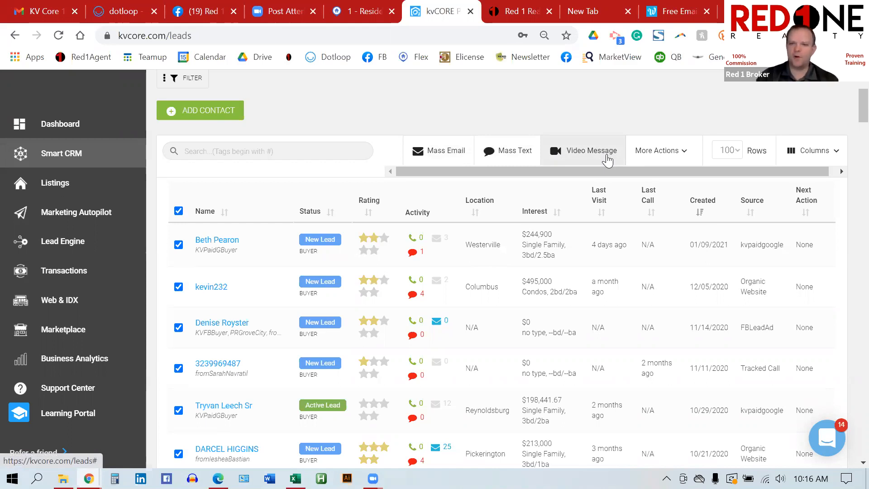
click(672, 152)
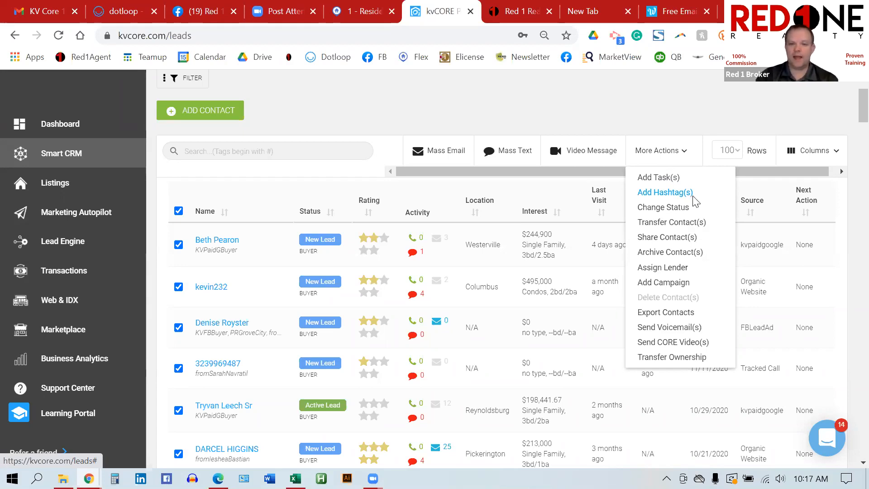
click(692, 198)
Step: Pick the Newsletter hashtag for the selected contacts and apply it with Update Tags
click(168, 242)
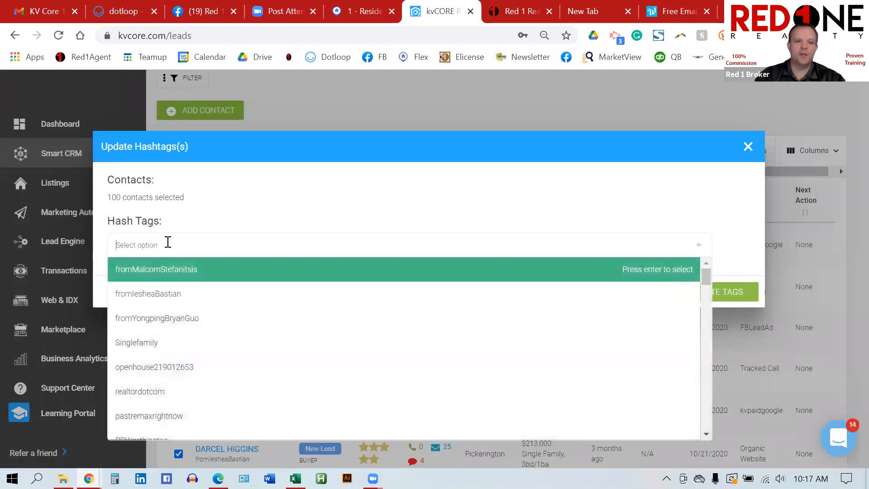
text(newsle)
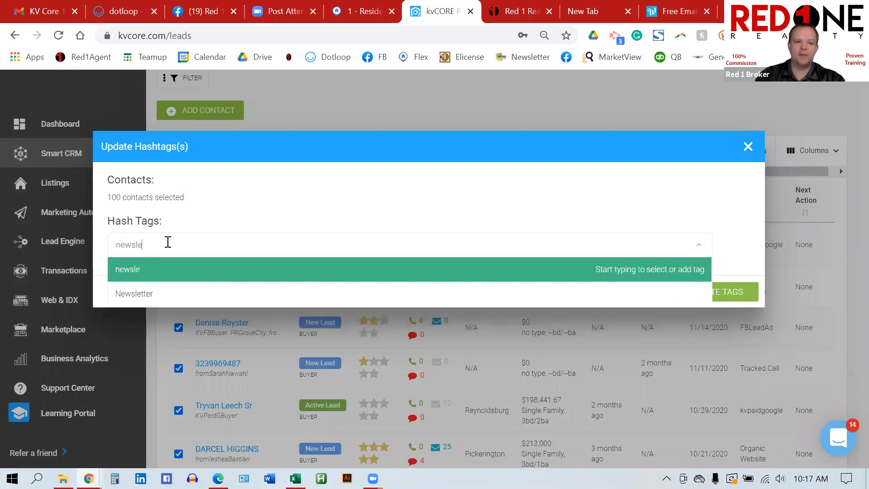
click(144, 296)
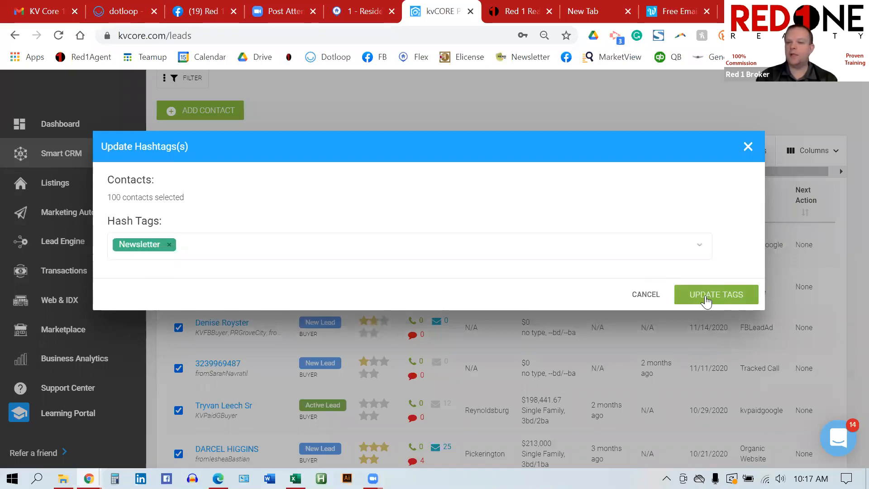
click(748, 148)
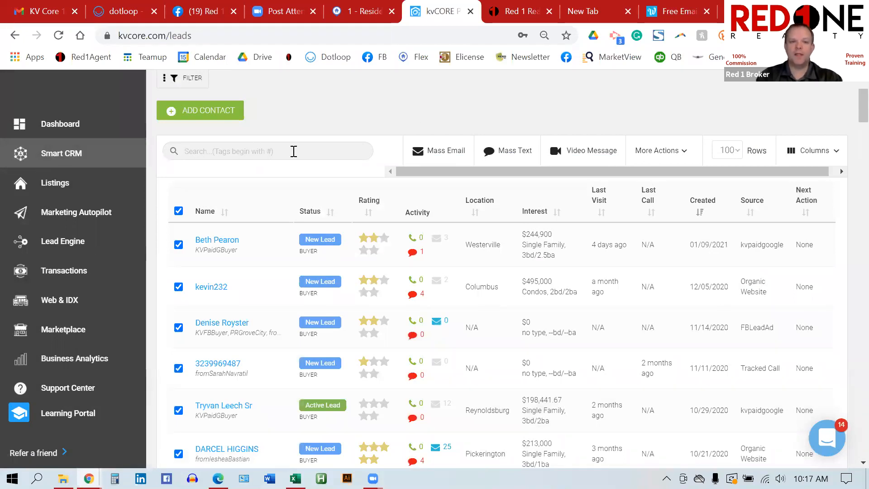
click(302, 156)
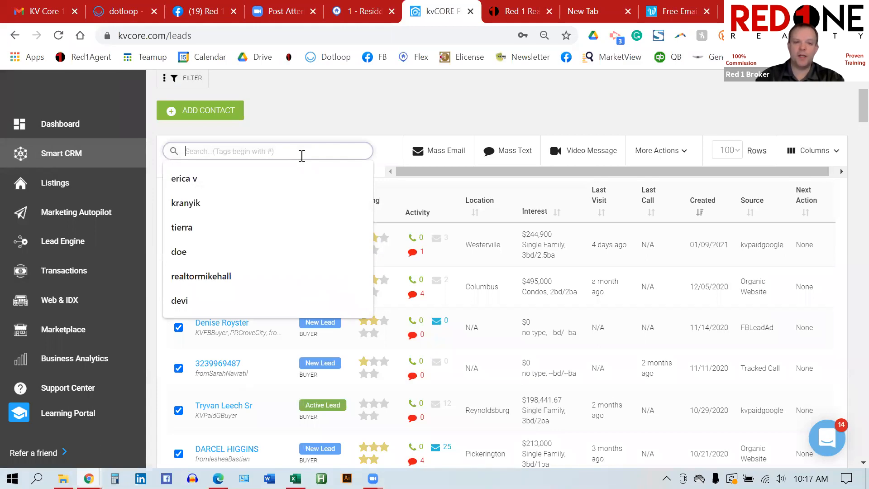
text(#newsle)
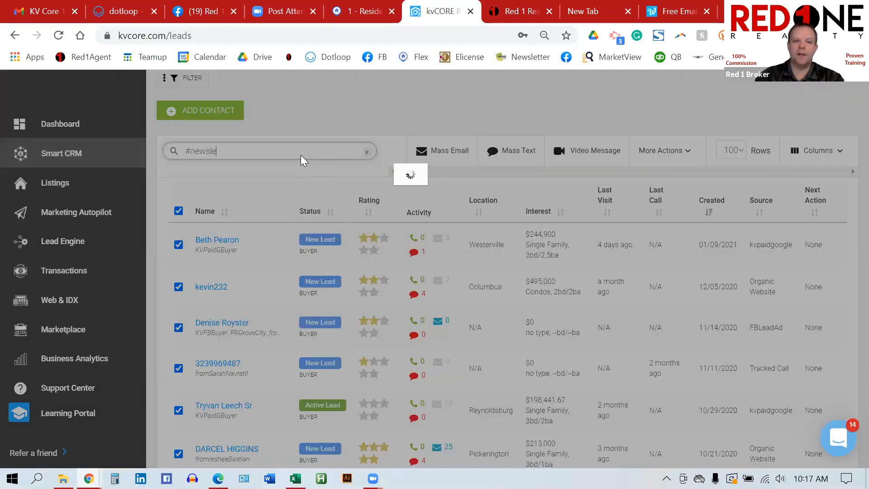
text(tter)
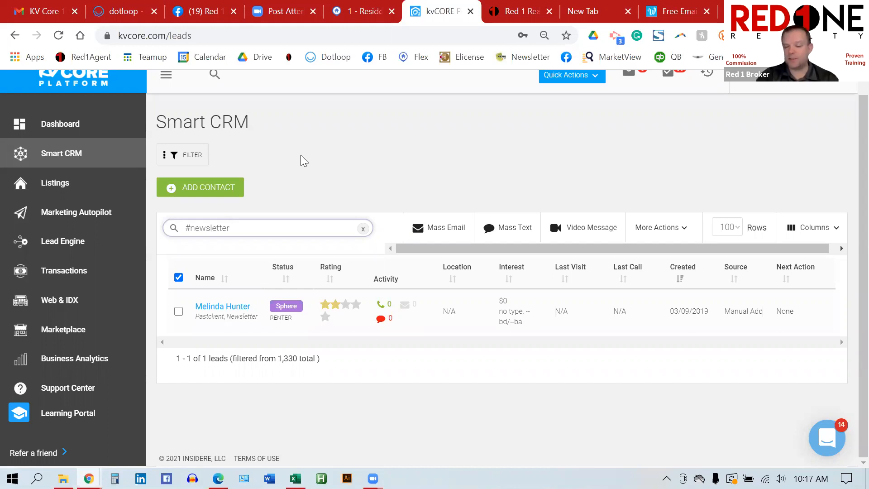
drag(265, 223, 136, 223)
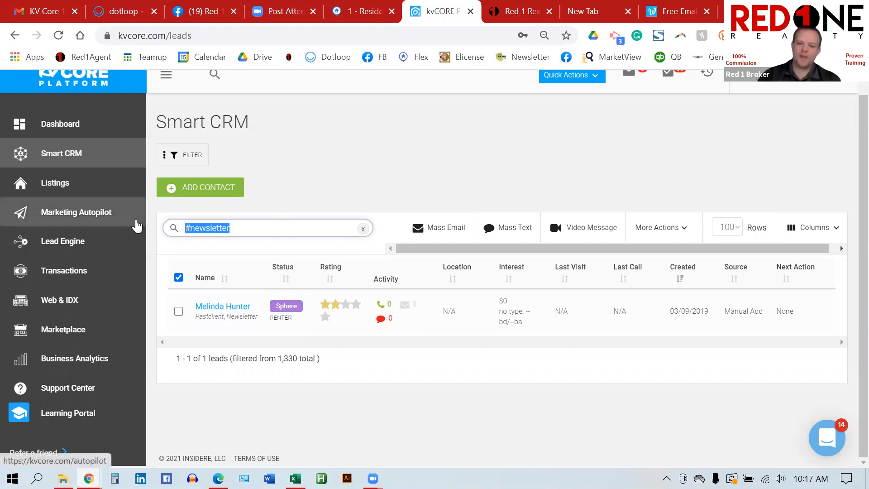
key(BackSpace)
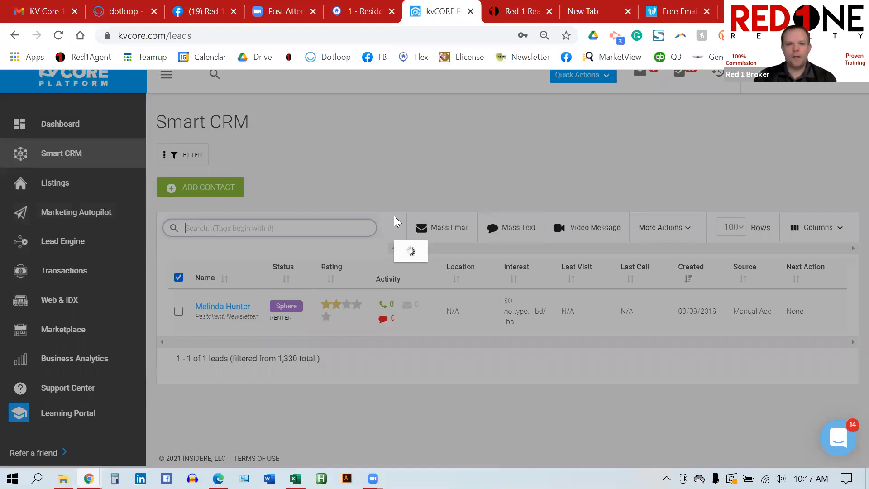
scroll(398, 221, down, 2)
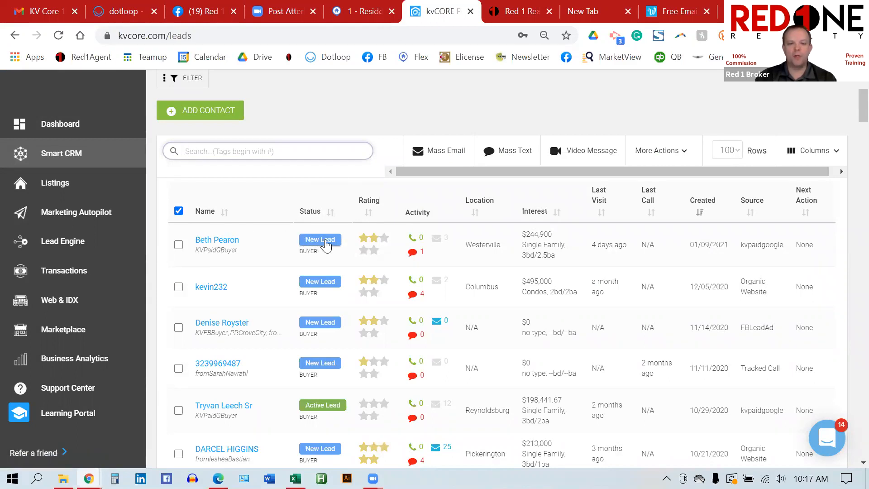
Step: Set the first contact's rating to three stars, leaving its New Lead status unchanged
click(328, 245)
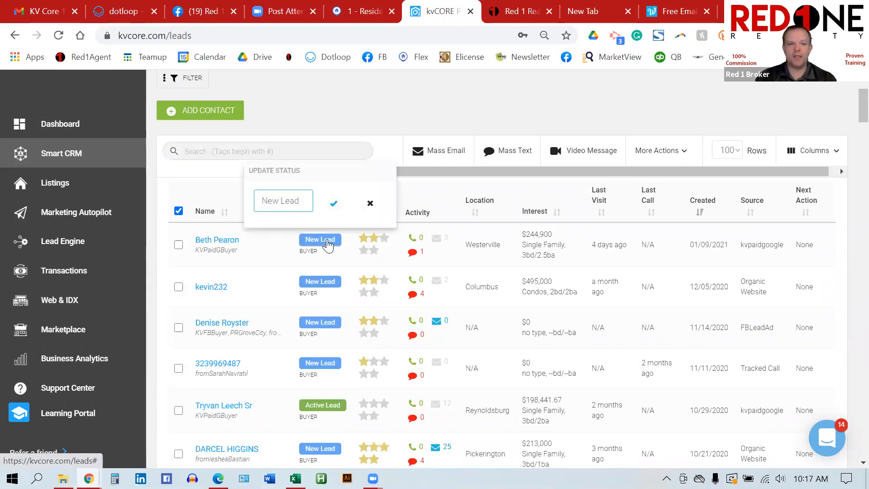
click(291, 206)
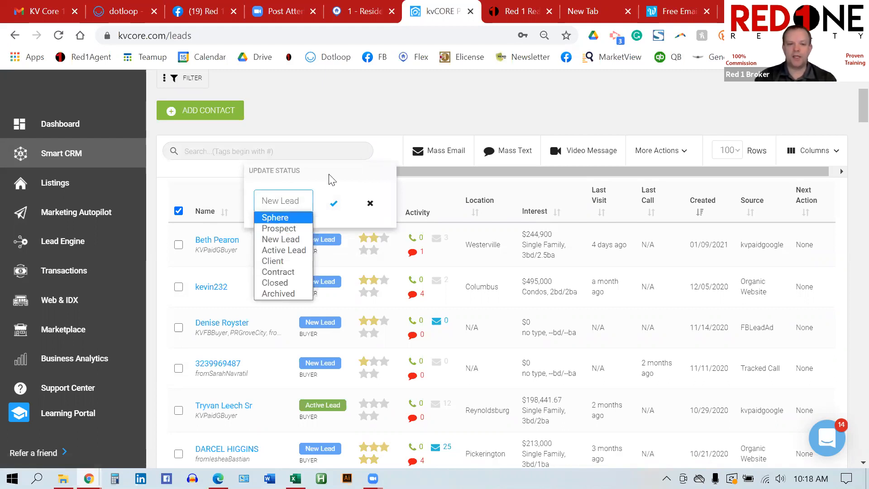
click(401, 118)
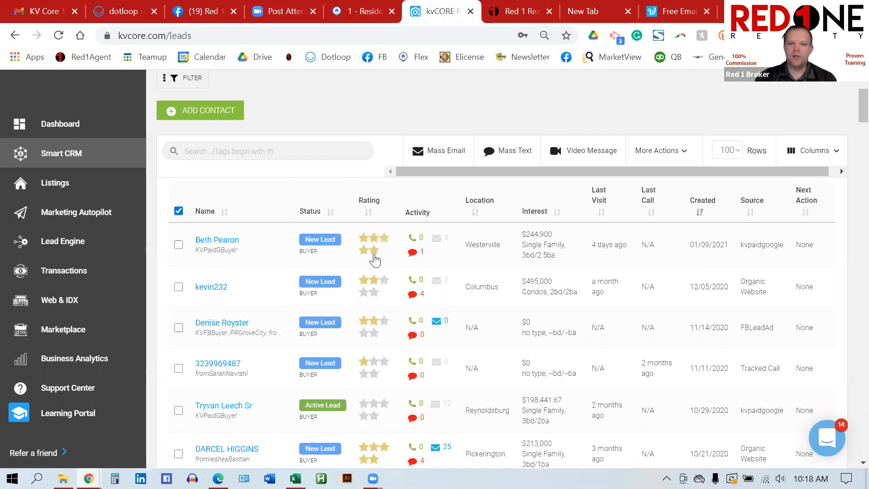
click(375, 254)
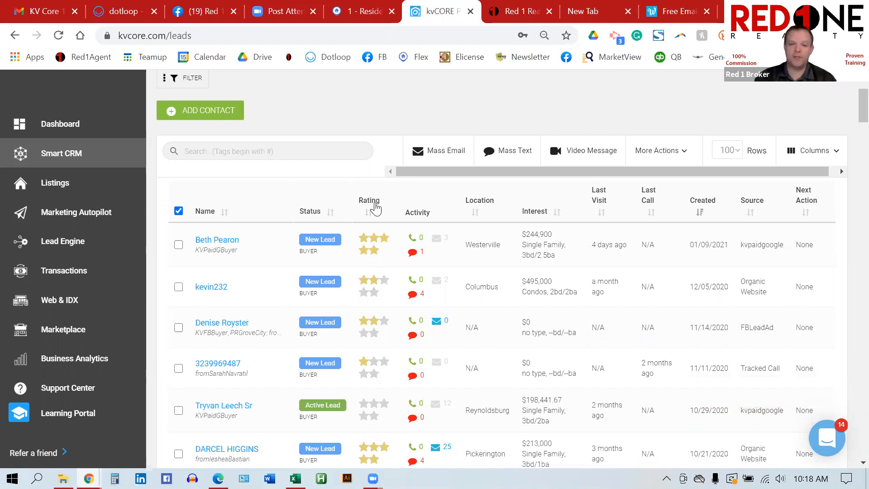
click(386, 240)
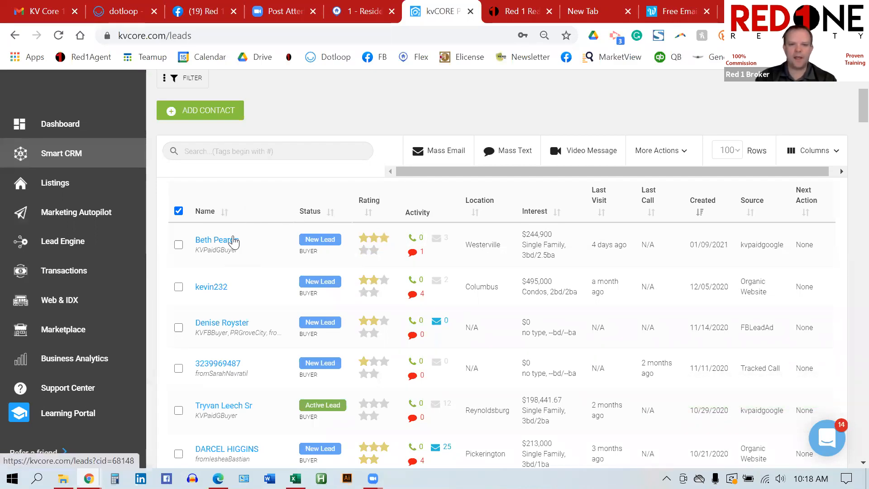
Step: Open the first contact's record and scroll through its timeline, then back to the top
click(236, 242)
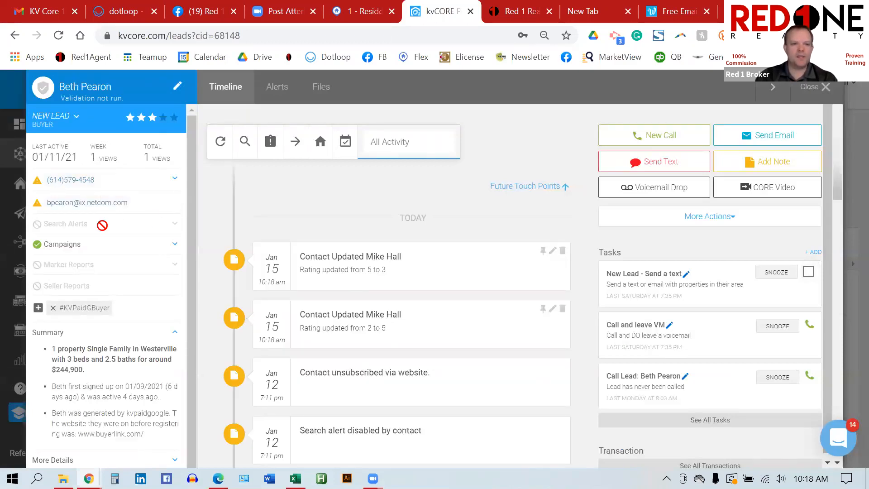
scroll(135, 224, down, 1)
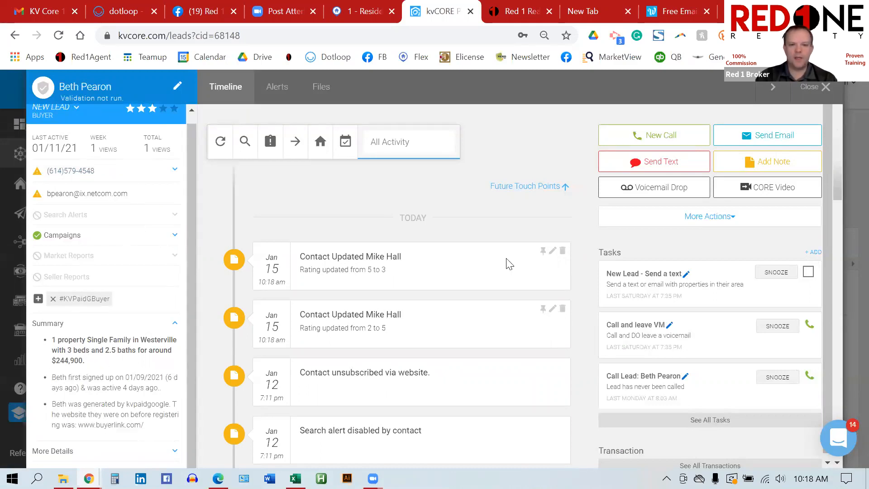
scroll(548, 319, down, 5)
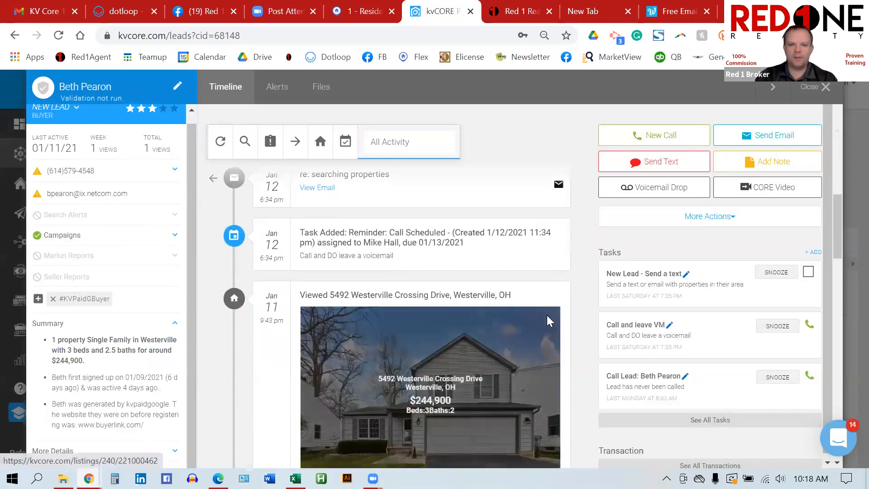
scroll(548, 319, down, 10)
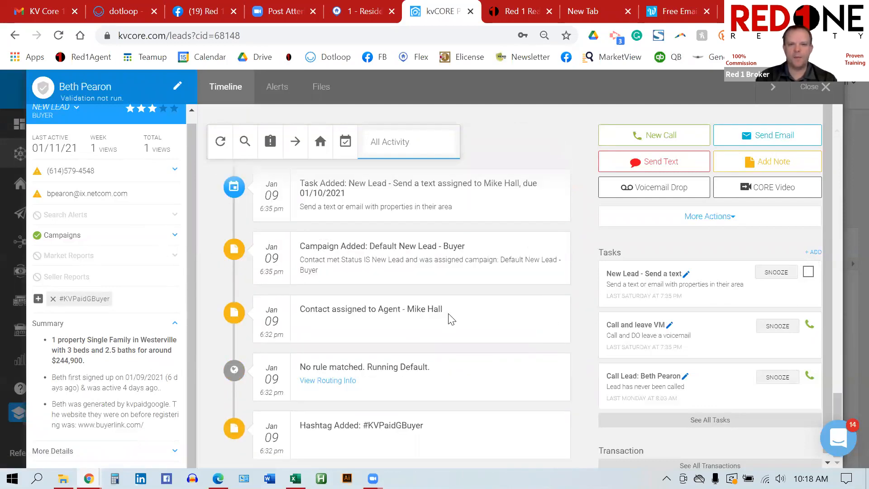
scroll(452, 320, up, 6)
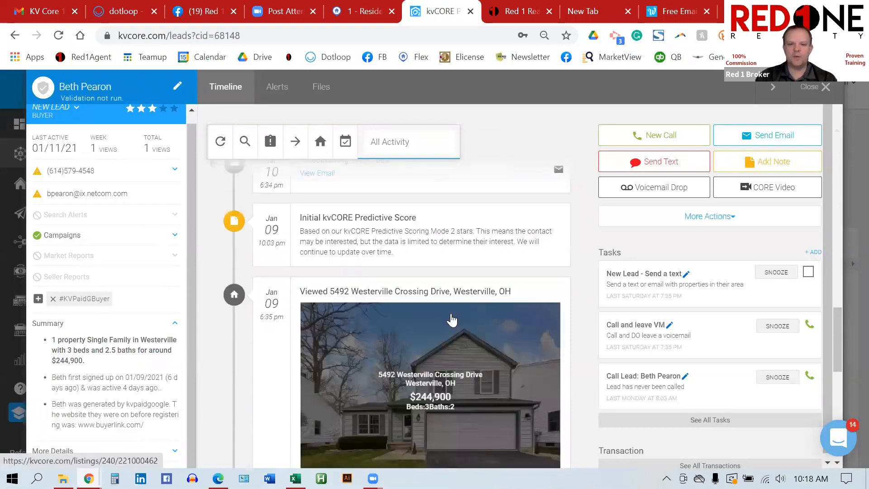
scroll(452, 319, up, 5)
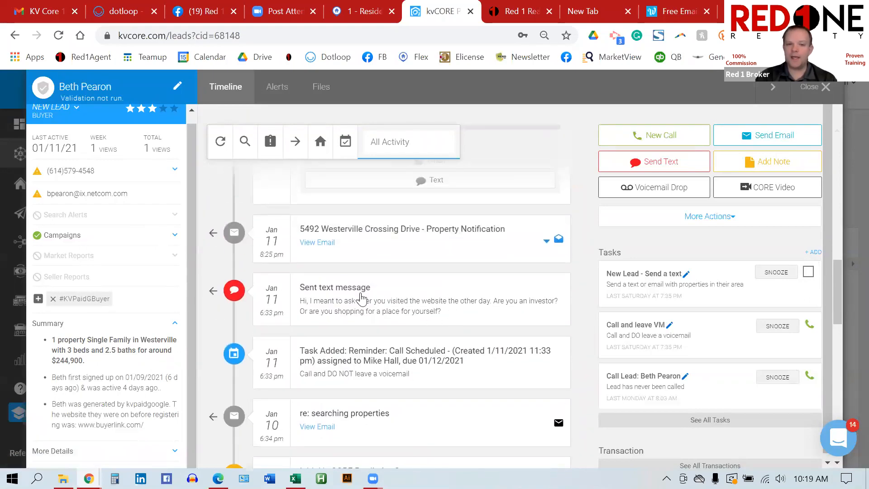
scroll(362, 299, up, 4)
scroll(361, 299, up, 10)
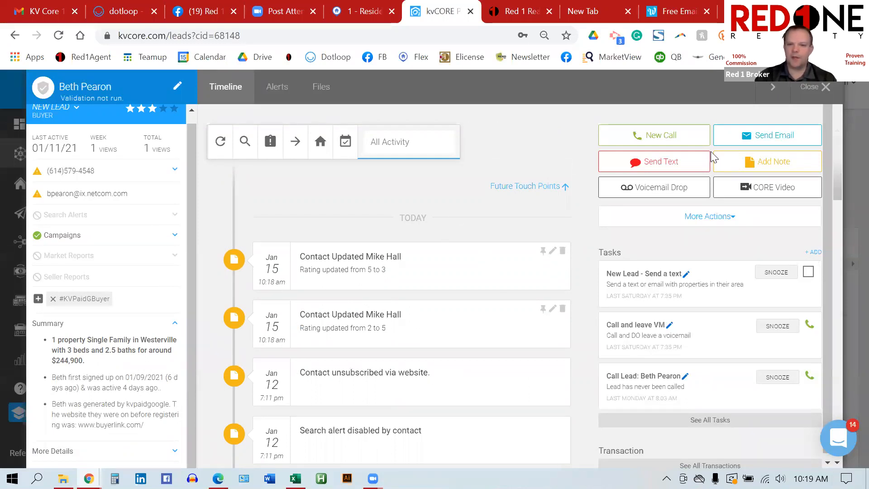
Step: Highlight the 5-to-3 rating change, review More Actions, then close the lead's profile
drag(386, 270, 337, 272)
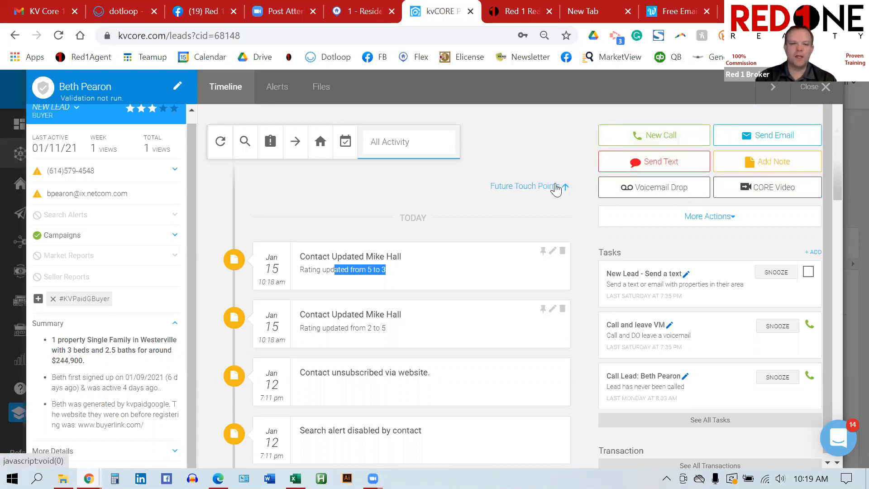
click(724, 218)
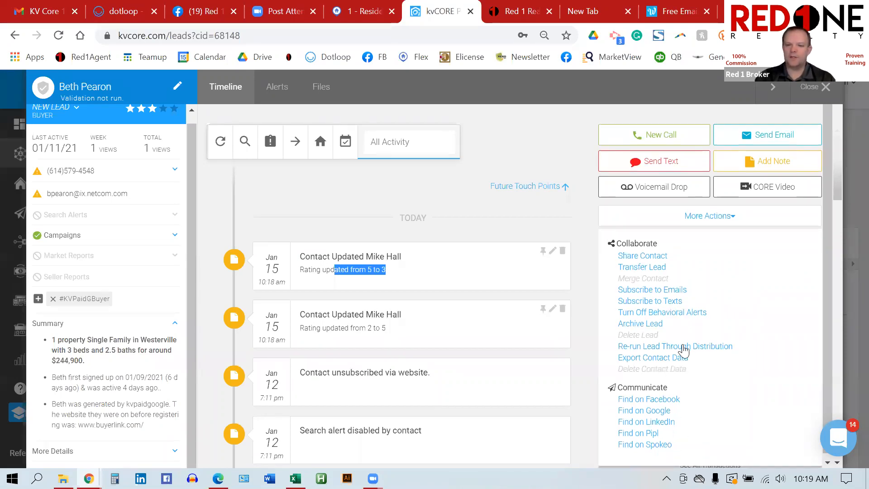
click(812, 88)
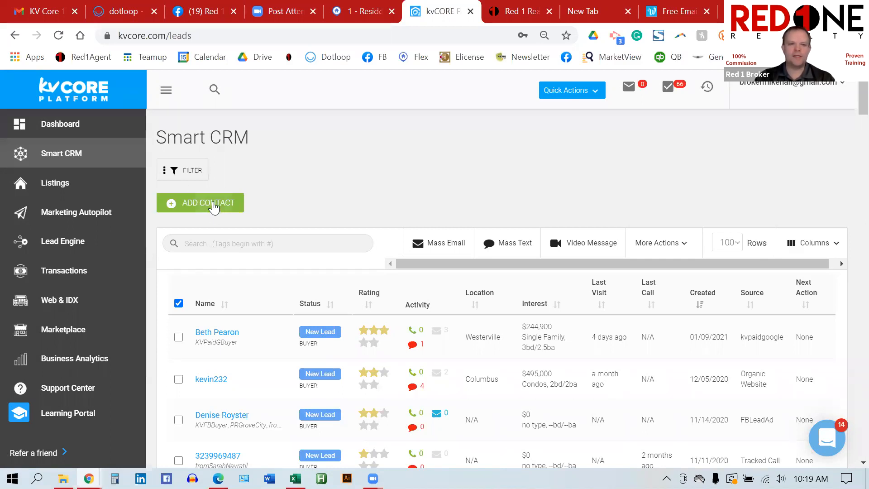
Step: Start a new Smart CRM contact with the green ADD CONTACT button
click(214, 206)
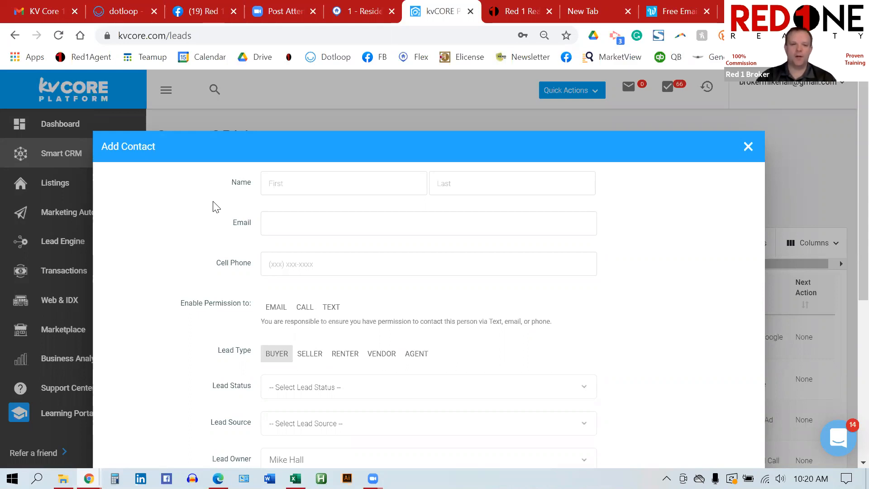
Step: Fill in the new contact's first name, last name, email address and cell phone number
click(379, 183)
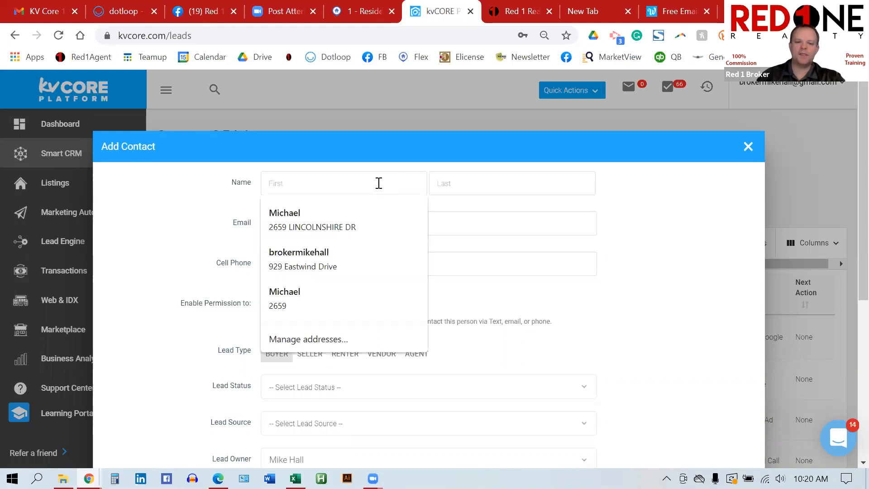
text(John)
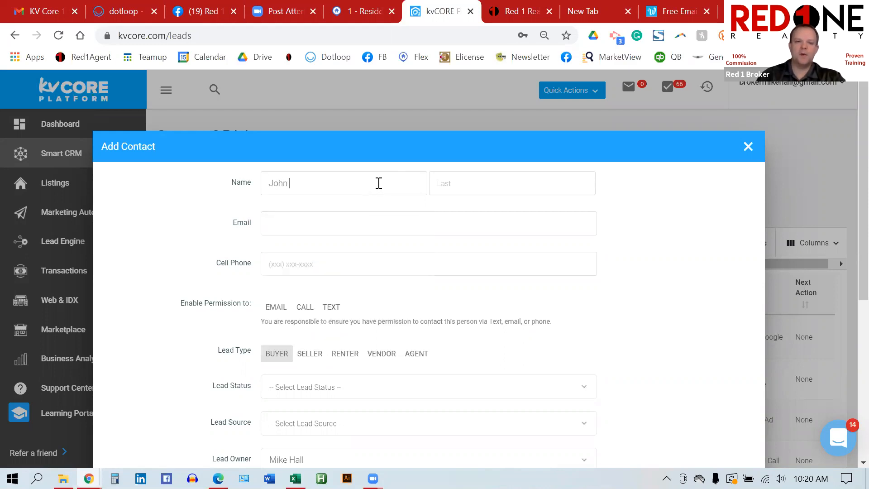
click(488, 185)
text(Doe)
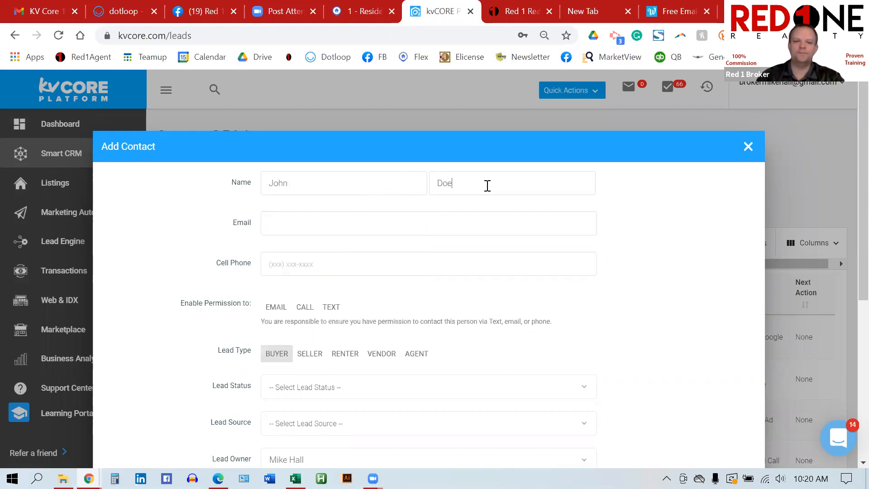
click(415, 221)
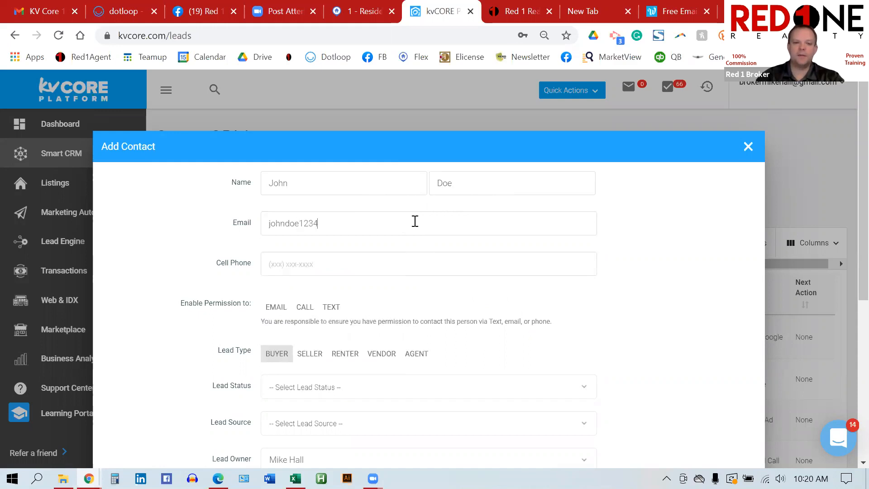
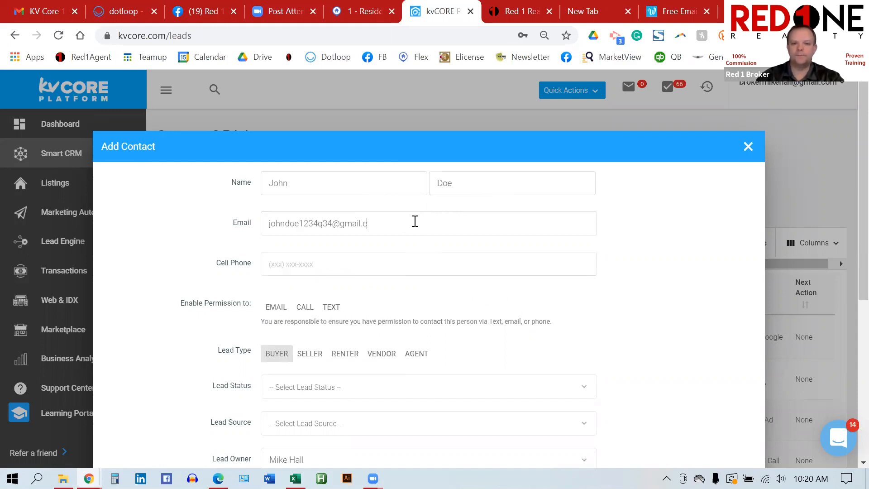
click(377, 259)
text(614) )
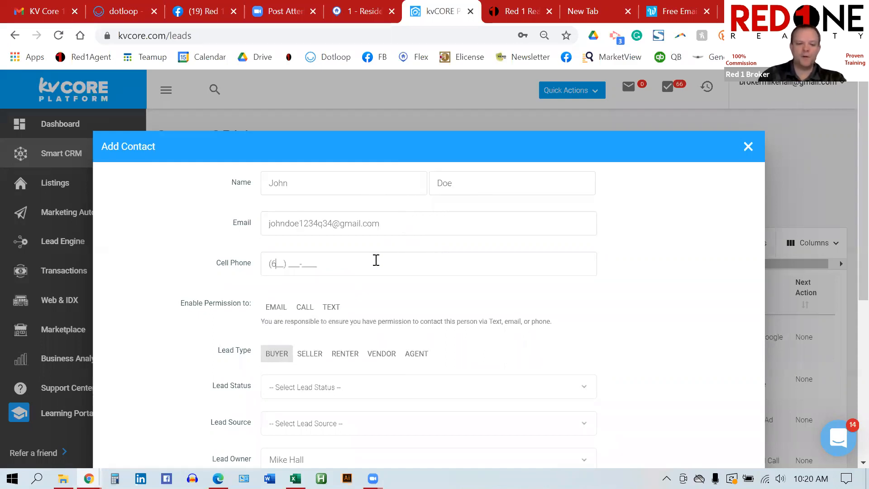
text(555-1313)
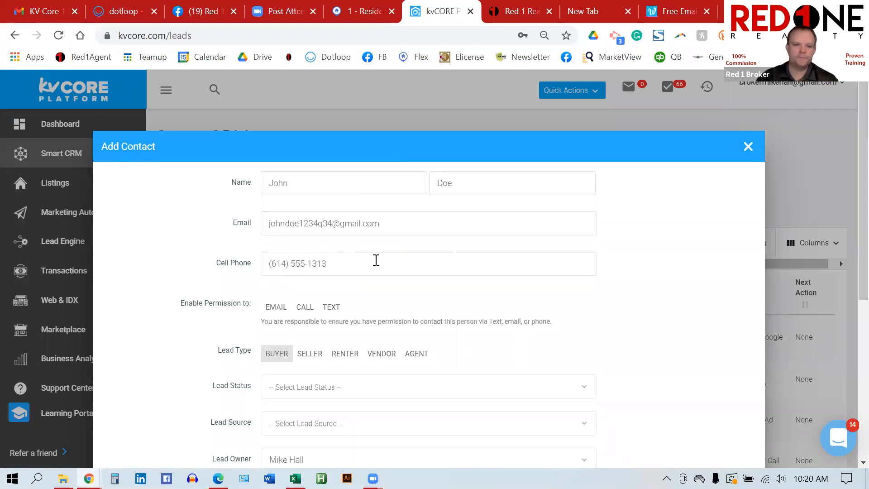
Step: Enable Email, Call and Text permissions and make Renter the only lead type
scroll(376, 261, down, 1)
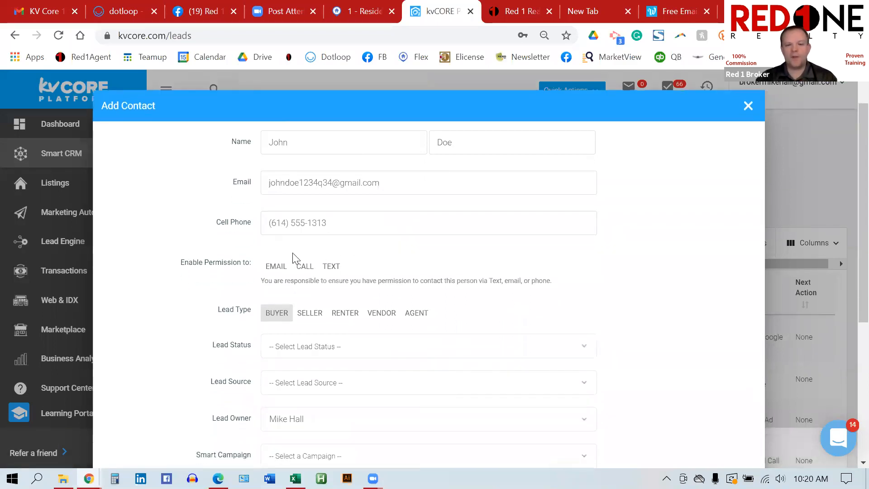
click(276, 267)
click(304, 267)
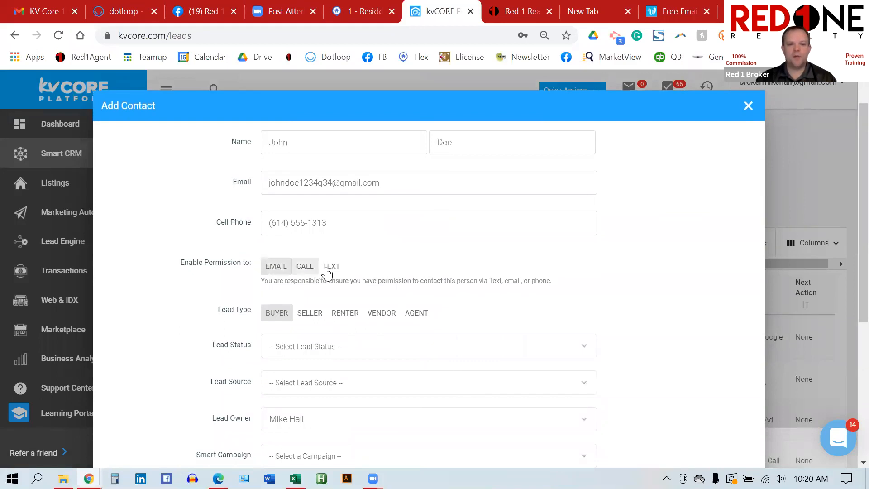
click(331, 267)
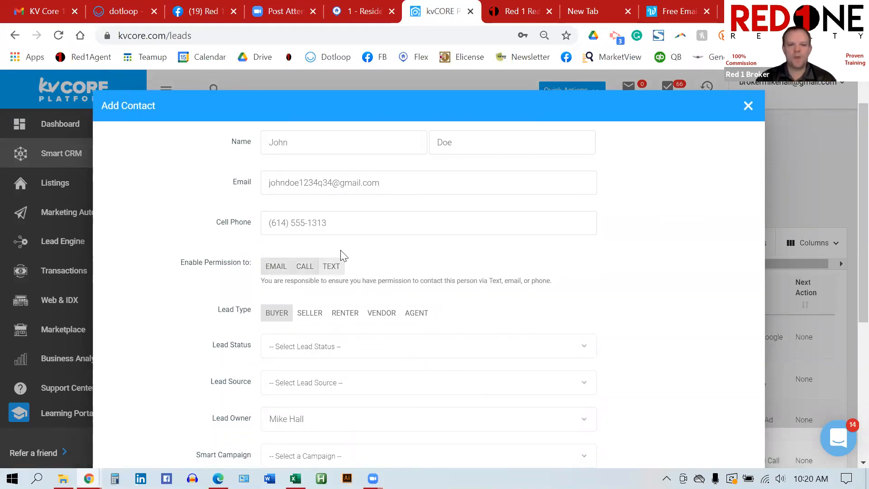
click(283, 317)
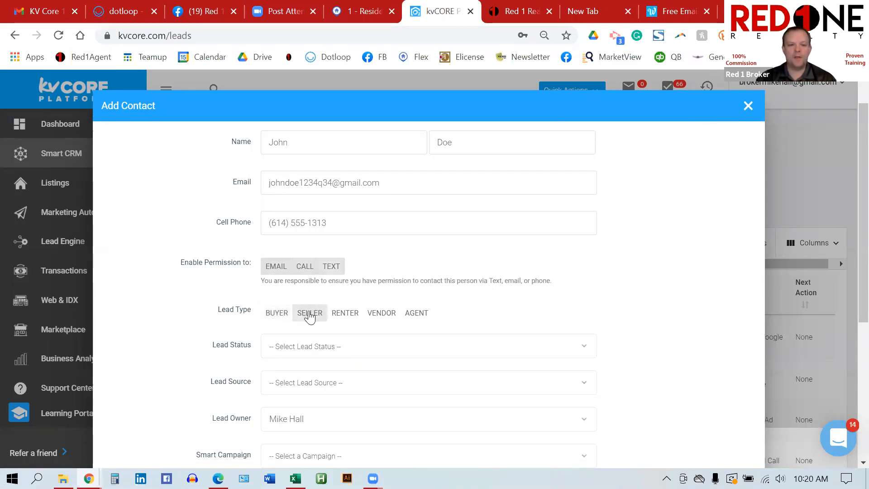
click(349, 316)
click(319, 316)
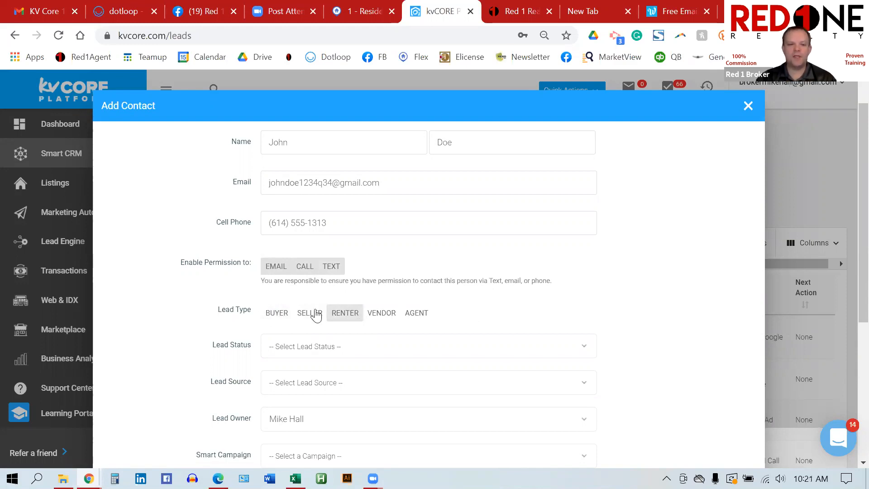
scroll(485, 294, down, 1)
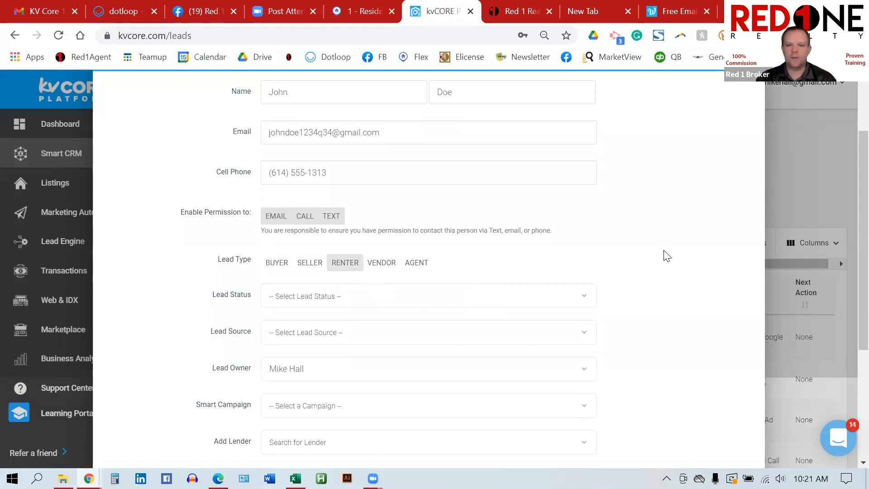
scroll(669, 254, down, 1)
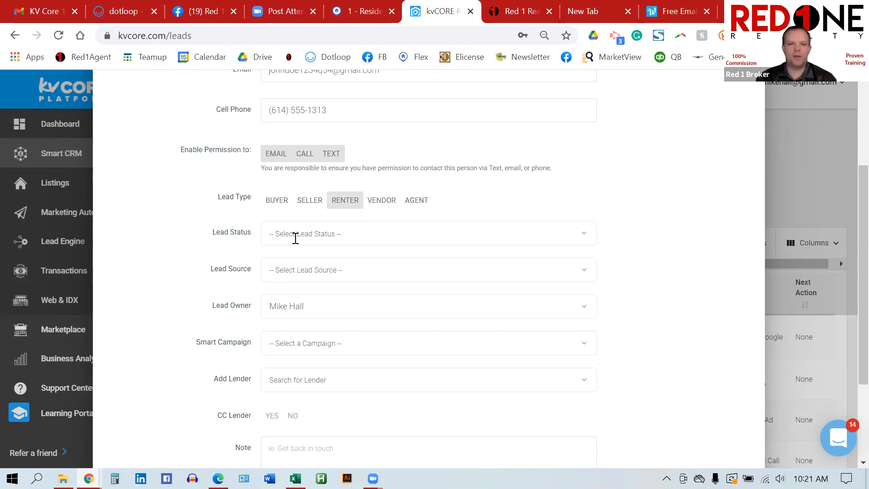
click(316, 238)
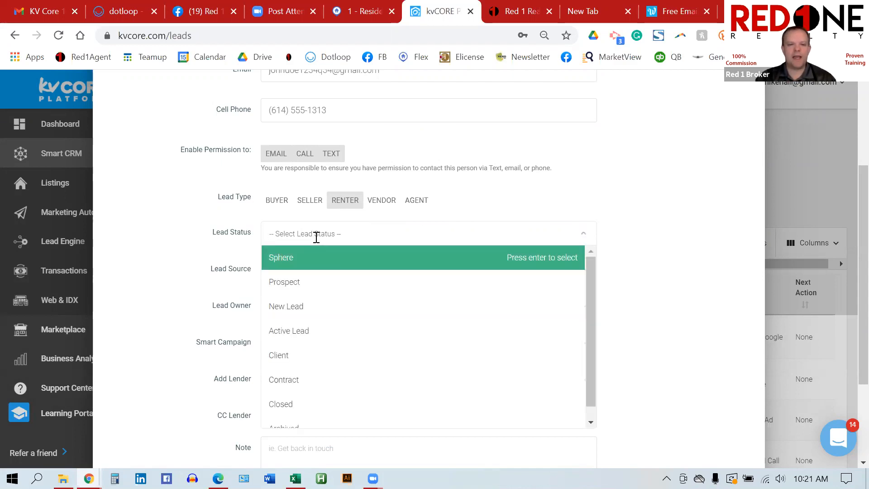
click(435, 264)
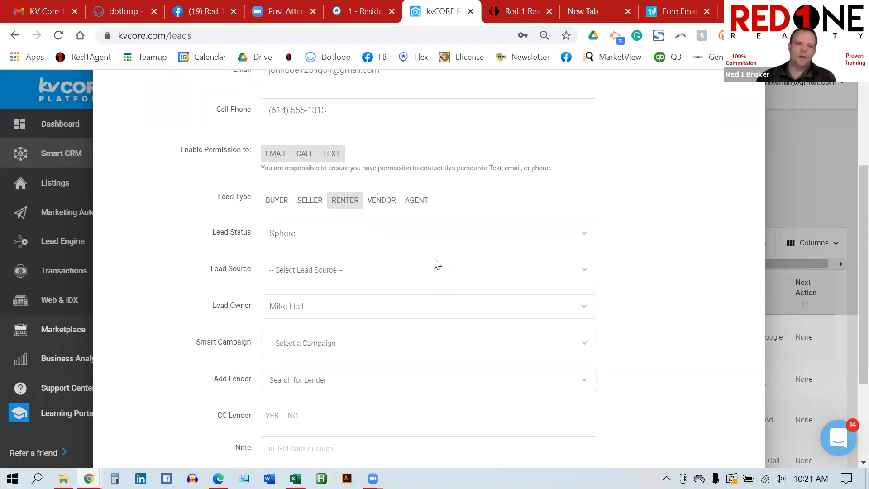
click(344, 235)
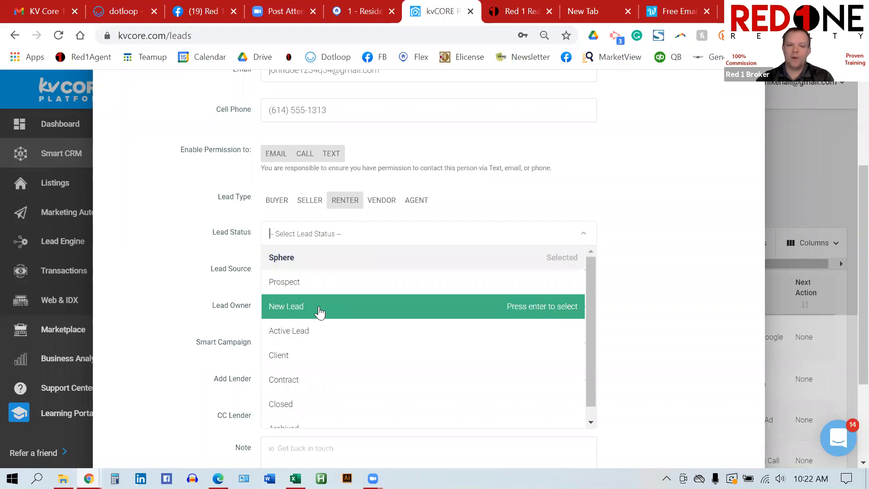
click(306, 255)
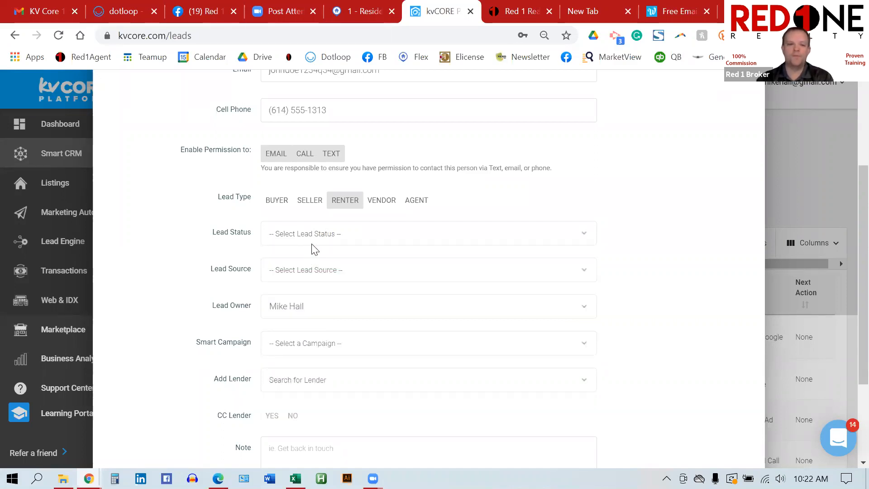
click(317, 234)
Step: Choose Sphere as the Lead Status and scroll further down the Add Contact form
click(319, 265)
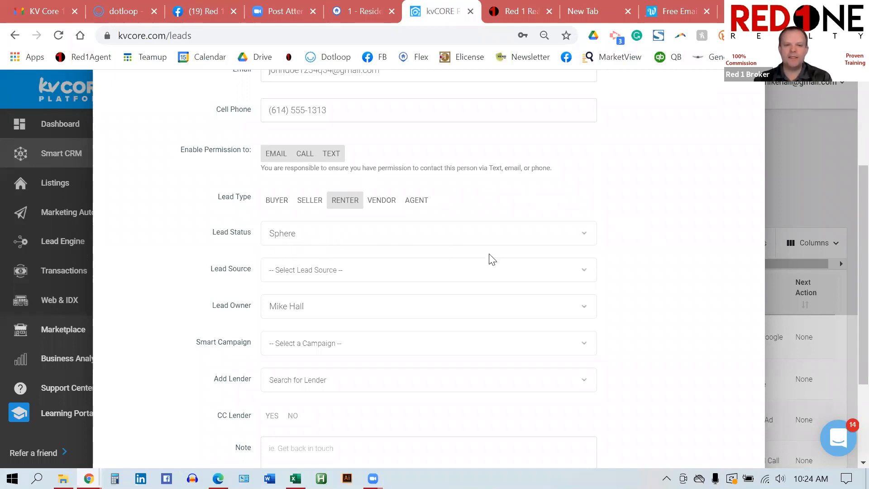
scroll(489, 258, down, 1)
scroll(493, 259, down, 1)
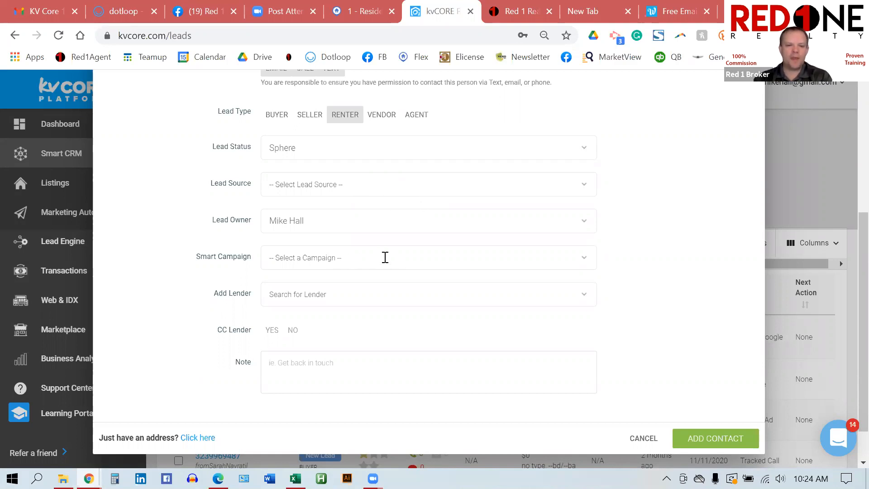
Step: Write a Note saying the contact was told you are an agent, fixing typos
scroll(386, 258, down, 1)
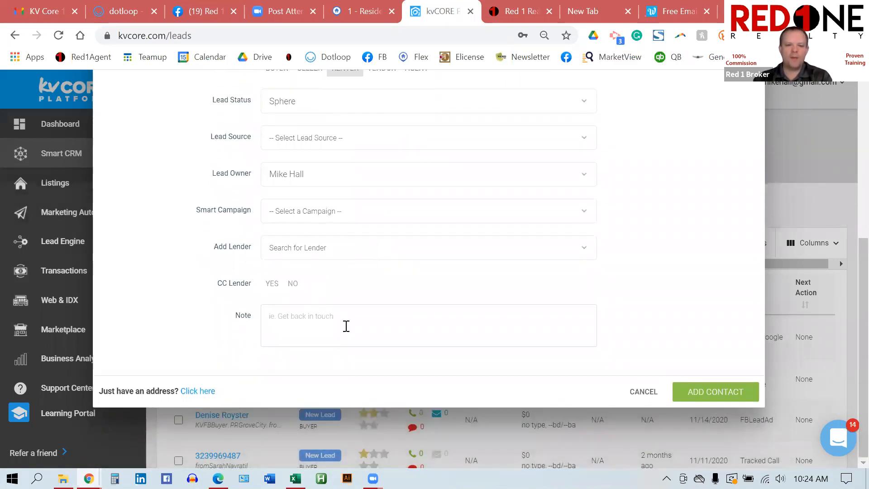
click(346, 326)
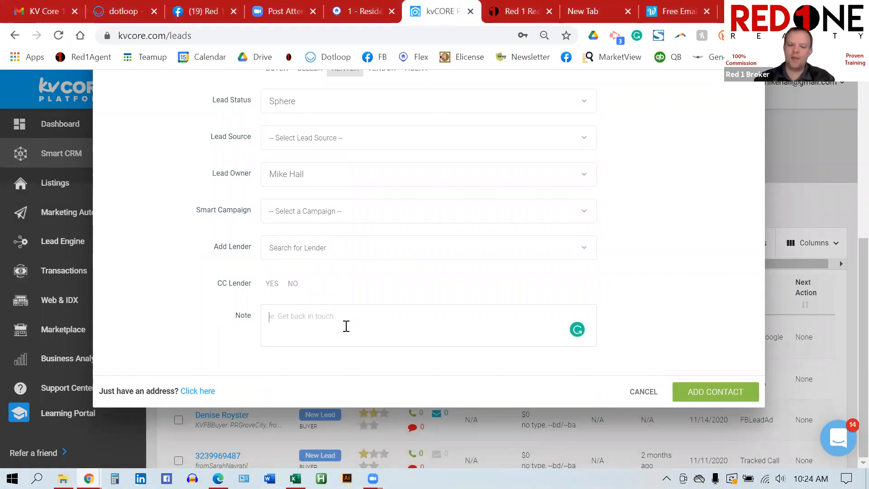
text(TT)
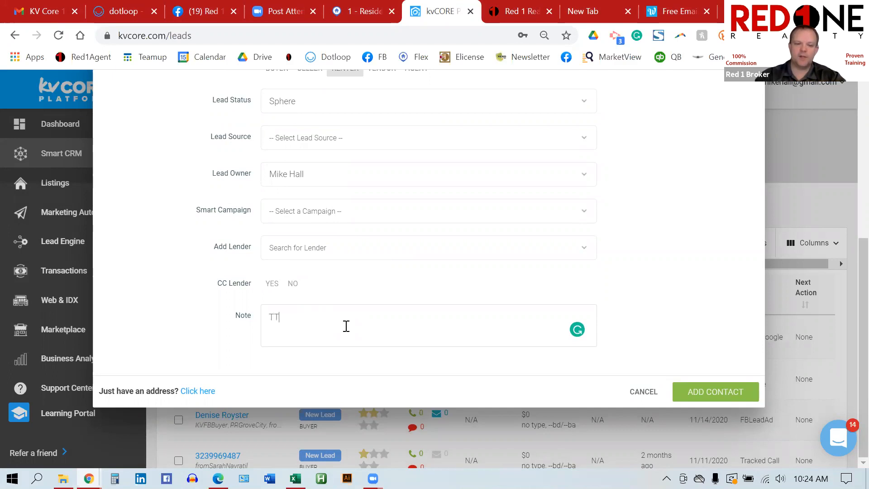
text( John and )
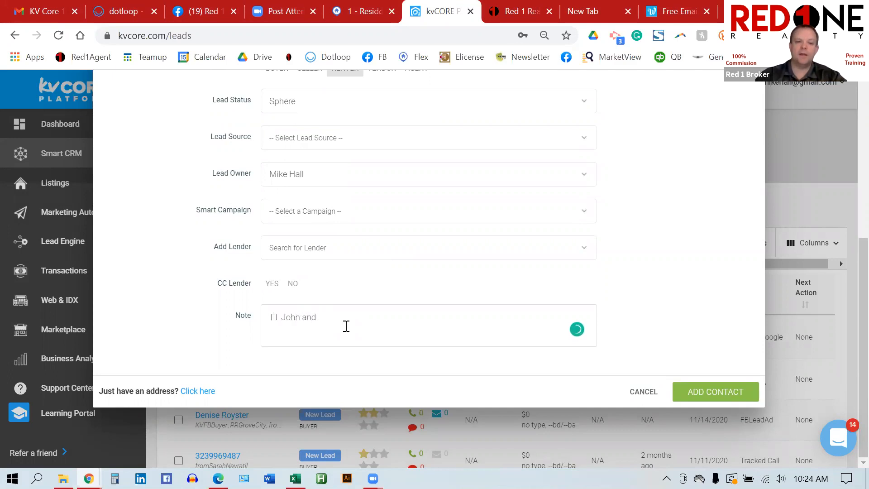
text(told him a)
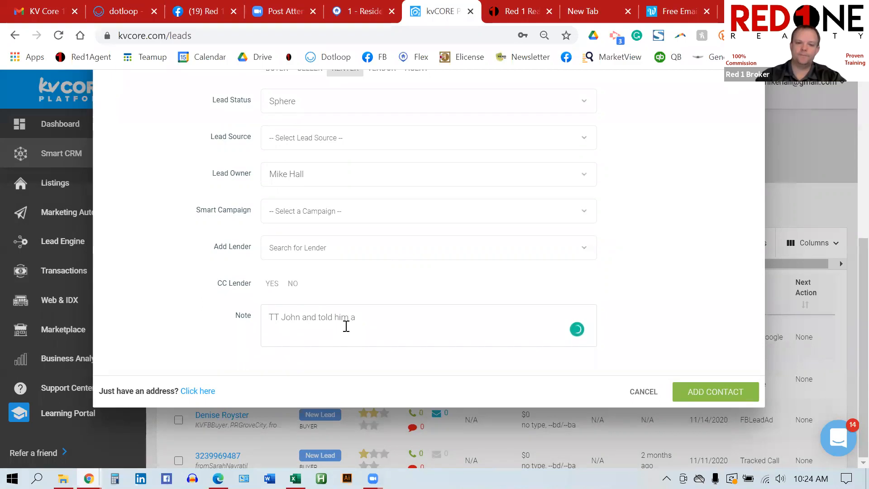
key(BackSpace)
text(I ws)
key(BackSpace)
text(as an agent)
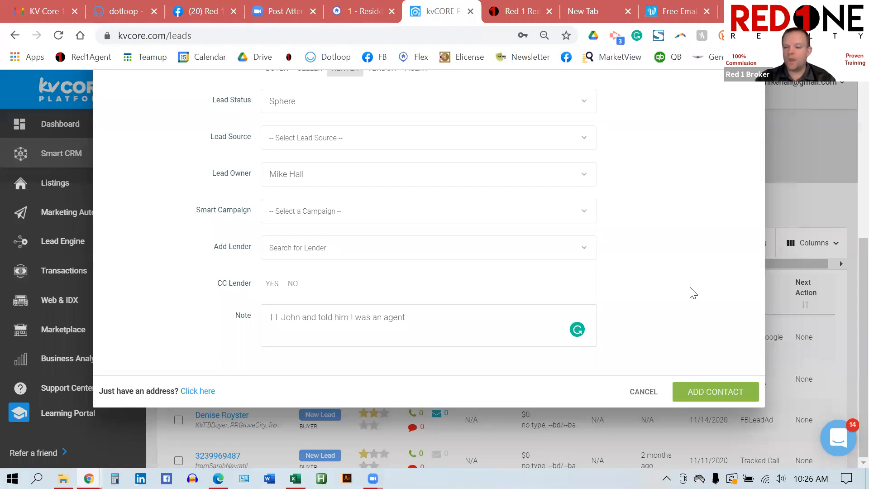
Step: Save the new contact, then browse its available campaigns without adding one
click(701, 389)
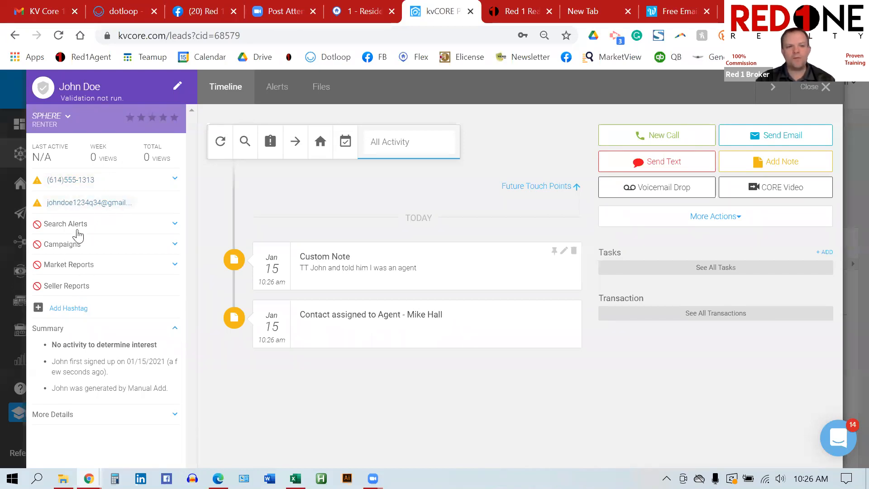
click(174, 247)
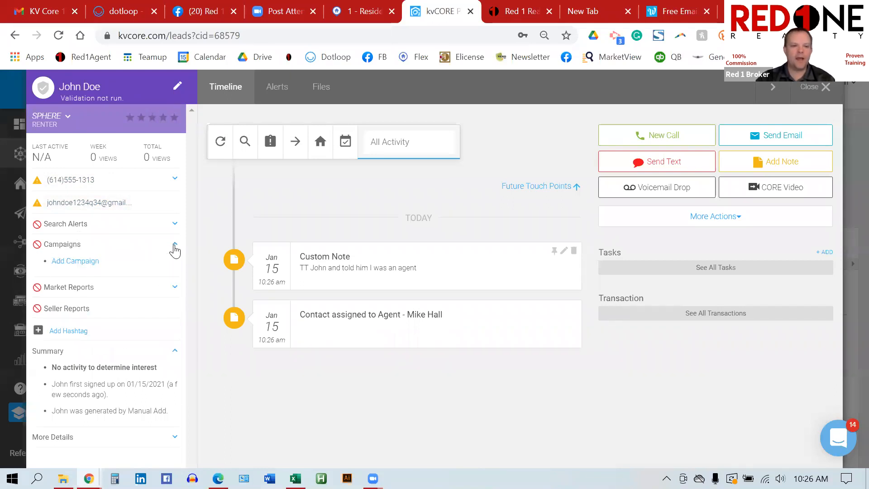
click(81, 262)
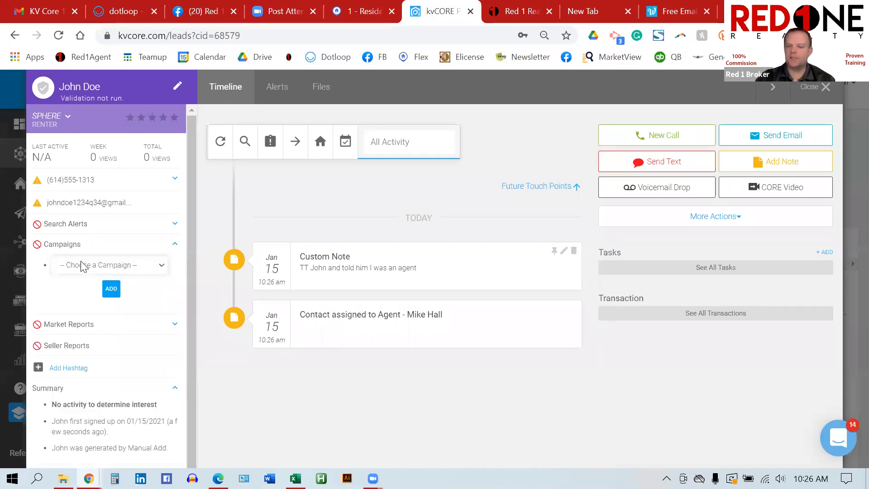
click(150, 265)
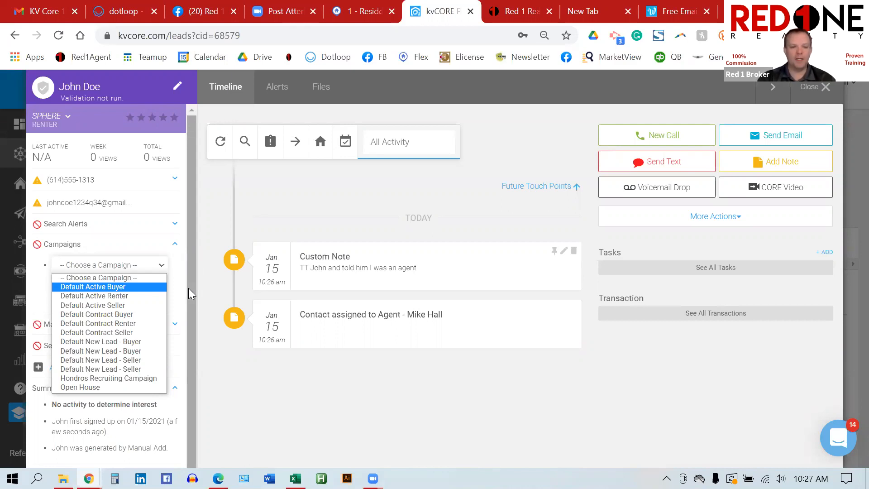
click(203, 282)
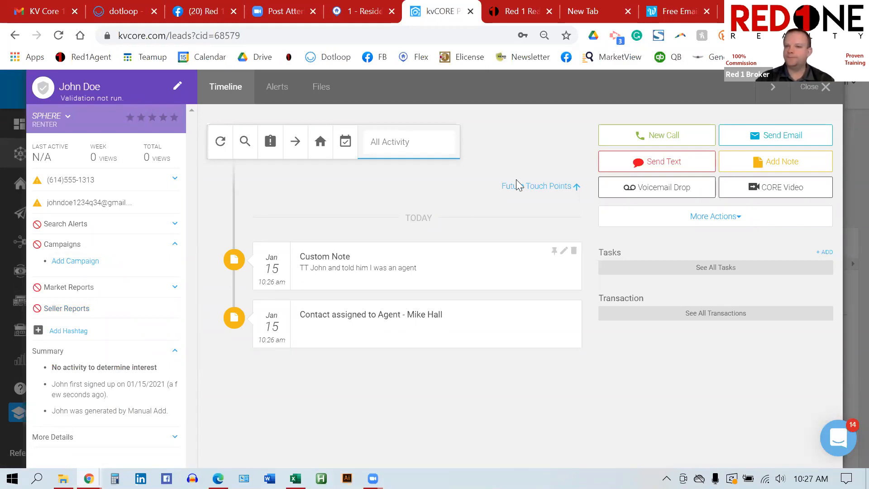
Step: Start a New Call to the contact from the lead's timeline
click(675, 131)
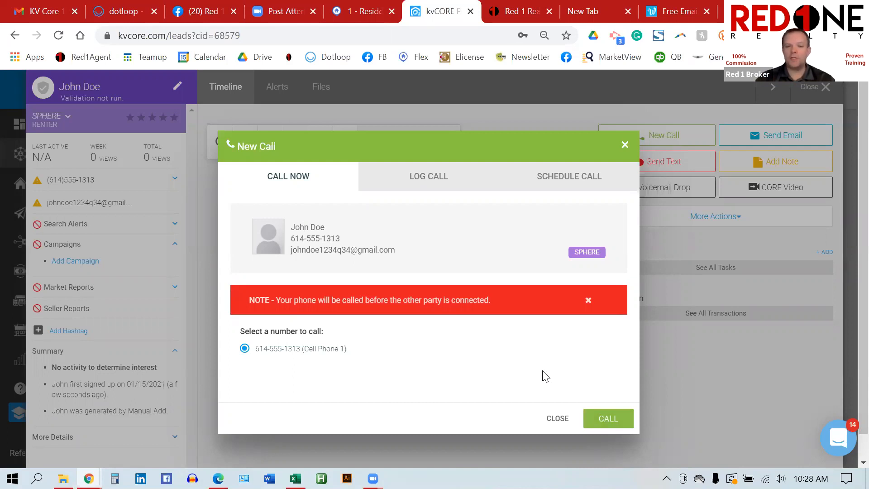
Step: Look over the LOG CALL form and its Note box, then close the call dialog
click(443, 180)
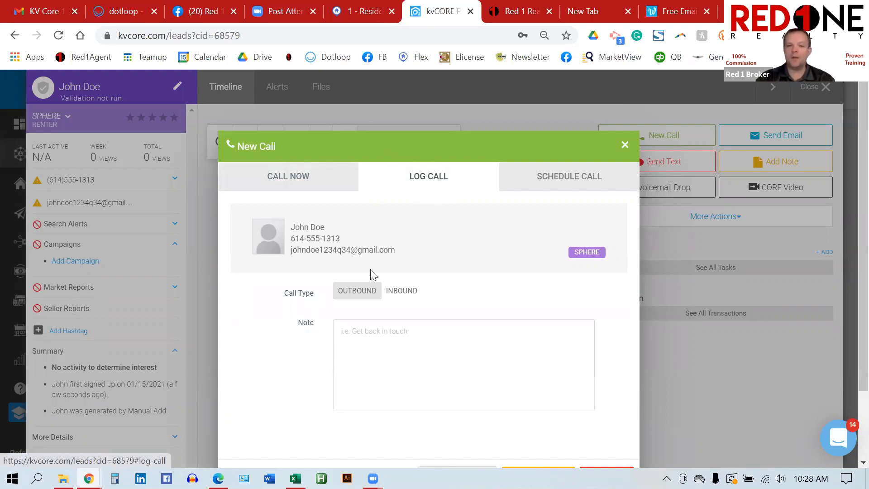
click(417, 344)
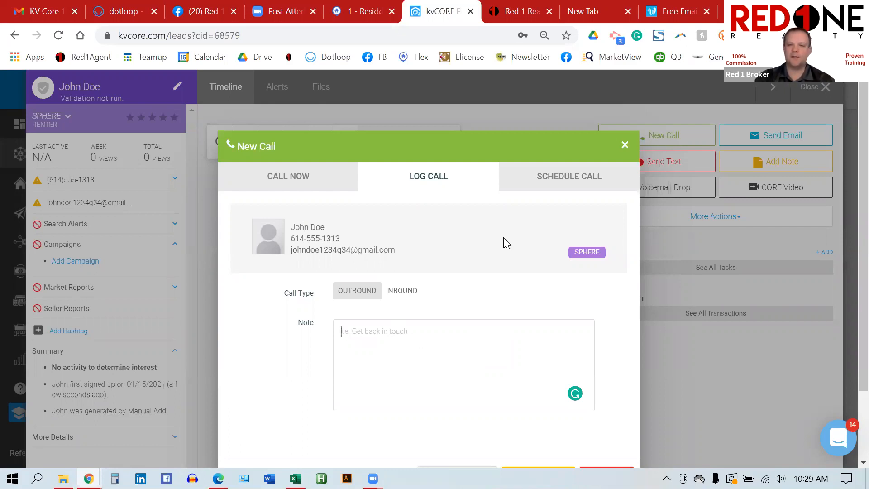
click(625, 146)
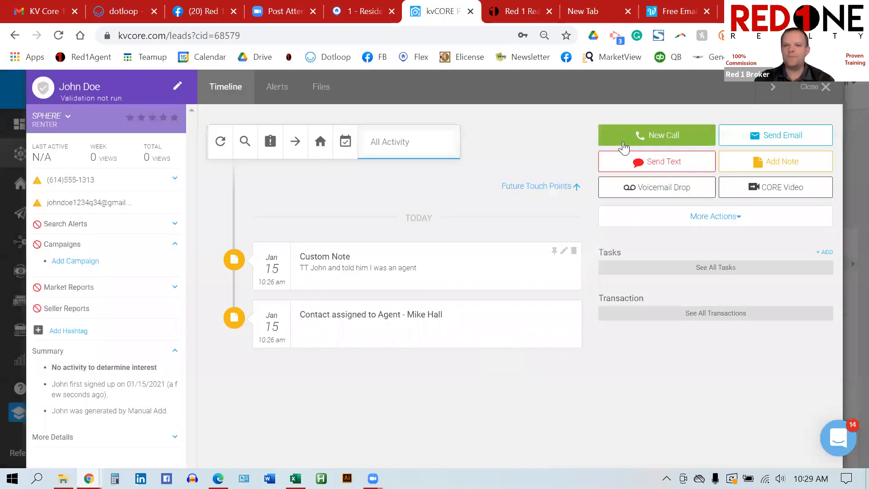
click(652, 157)
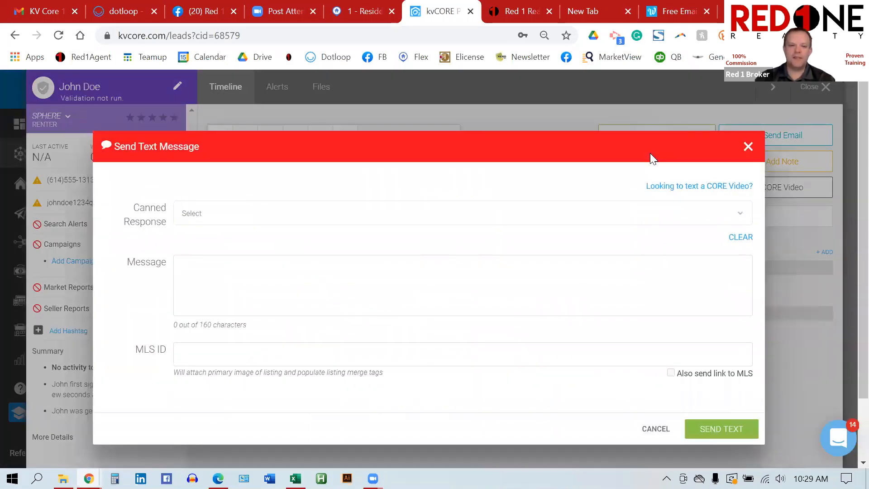
click(275, 215)
scroll(299, 267, down, 15)
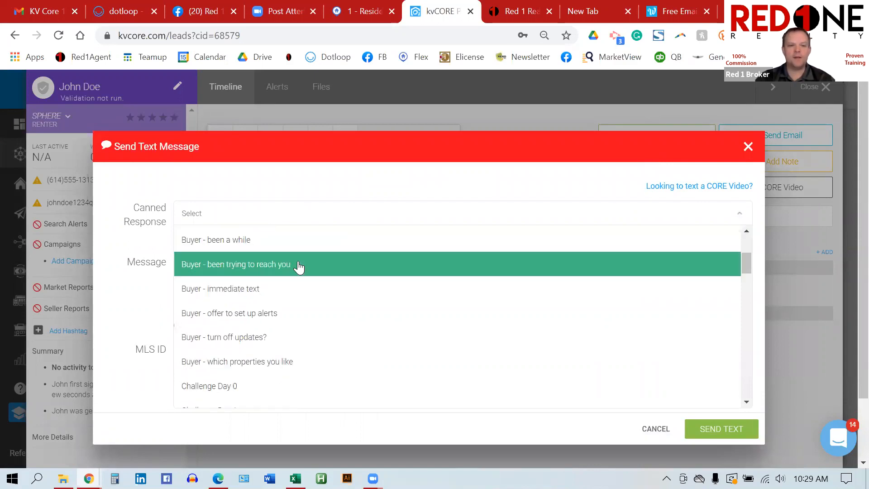
scroll(299, 268, up, 15)
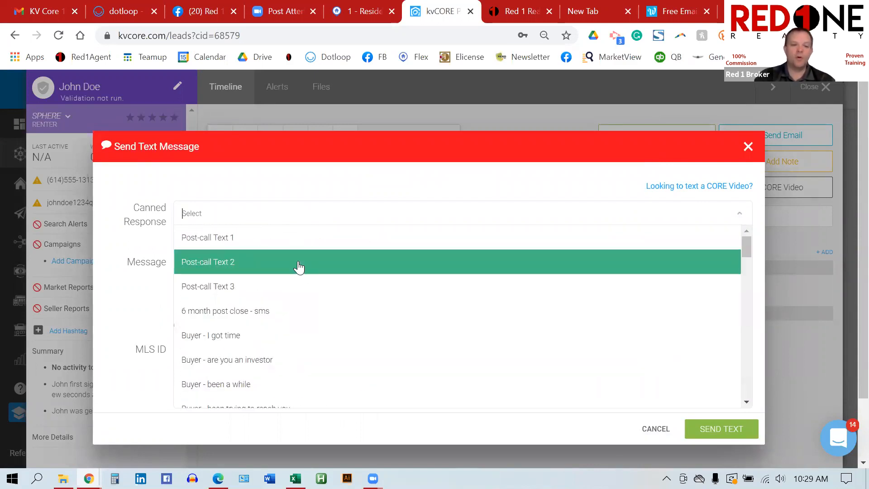
click(747, 148)
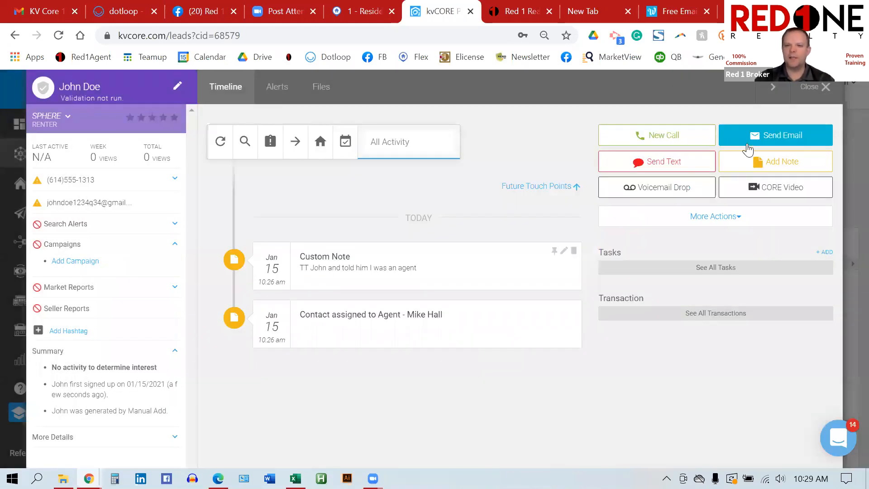
Step: Open and discard an Add Note window, then close the contact's record
click(774, 161)
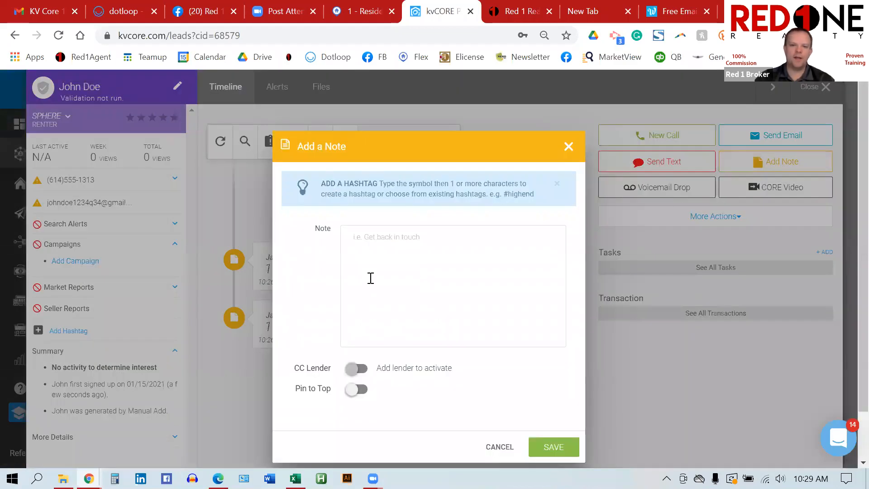
click(569, 148)
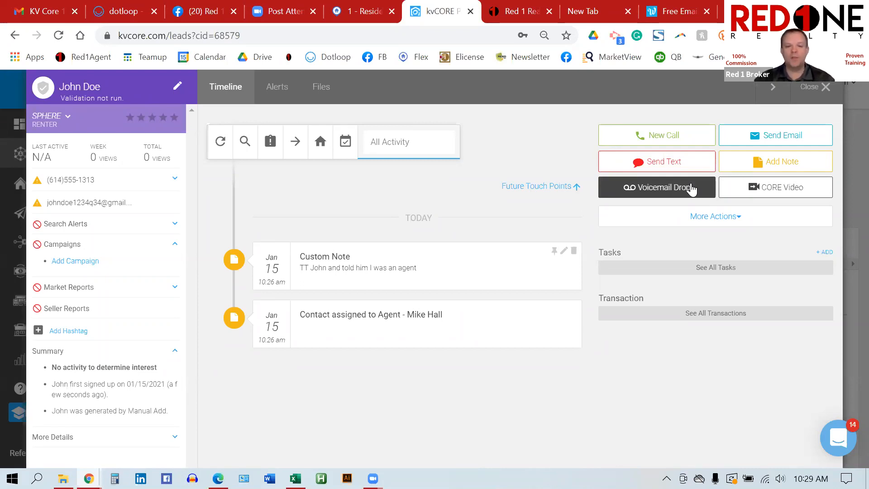
click(825, 87)
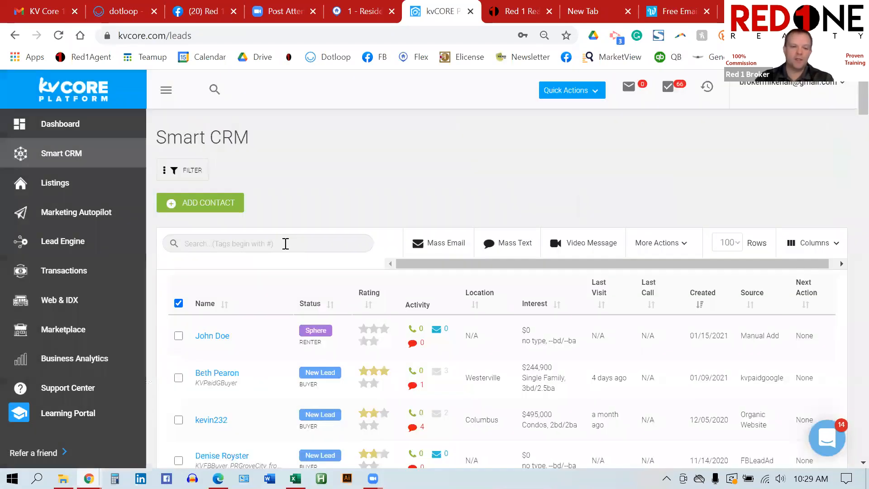
click(285, 243)
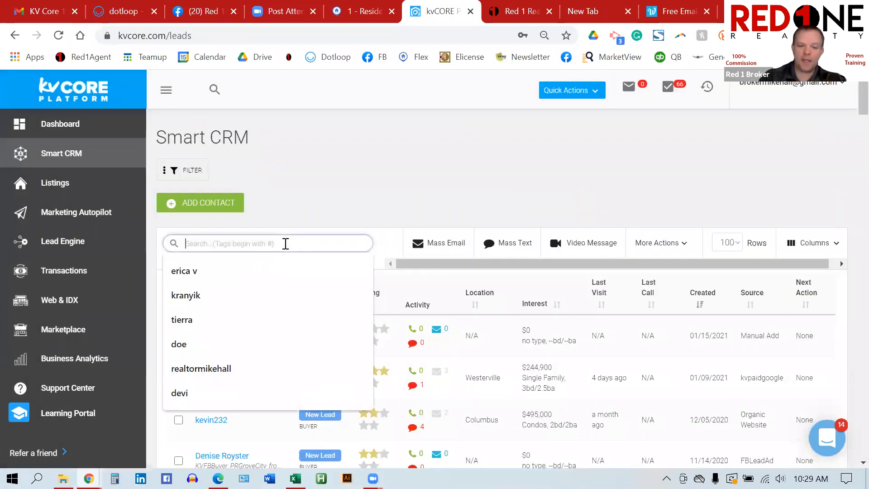
text(#buyer)
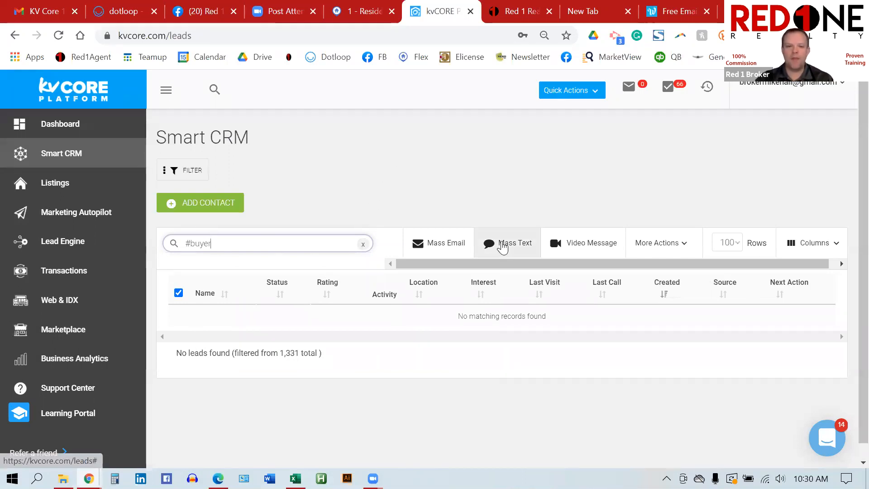
click(503, 247)
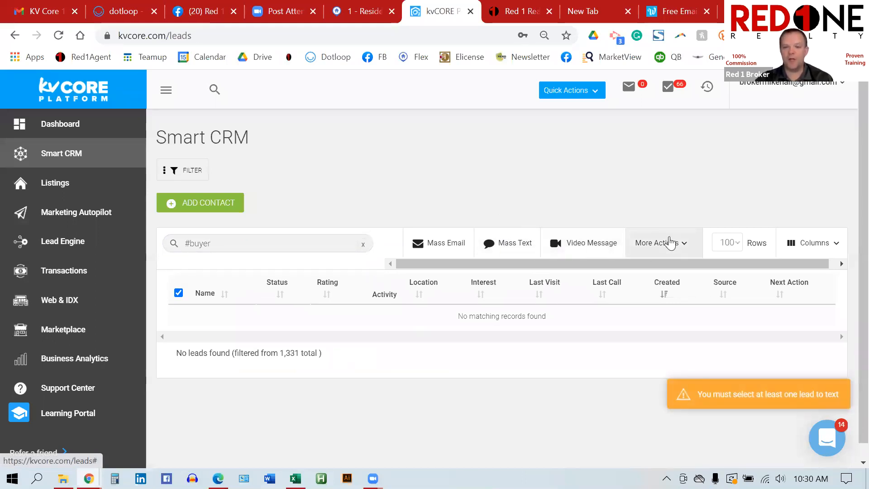
click(669, 243)
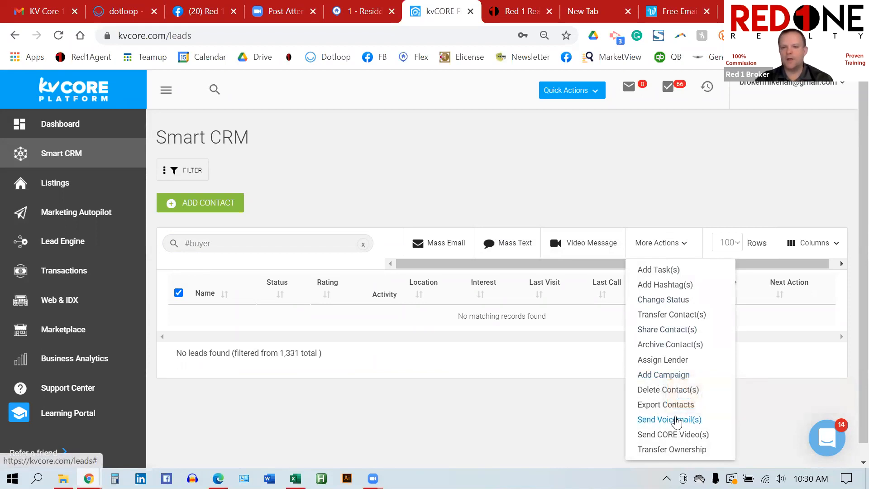
click(469, 192)
triple_click(205, 244)
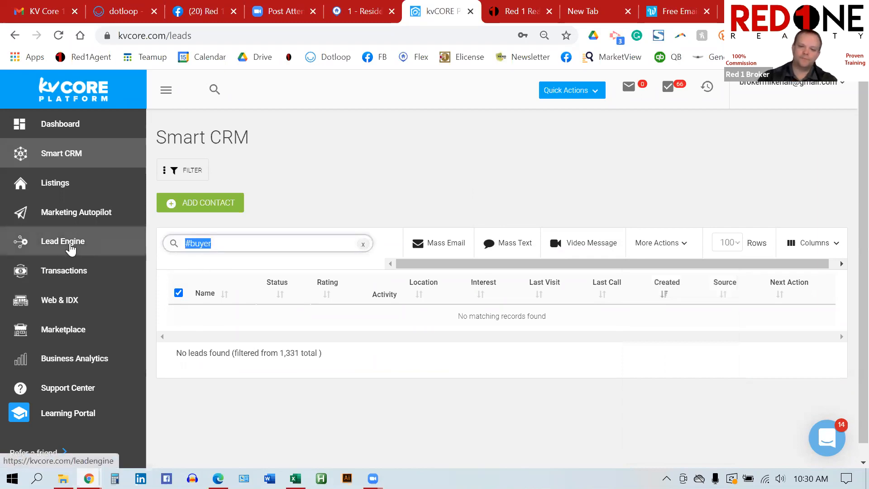
key(BackSpace)
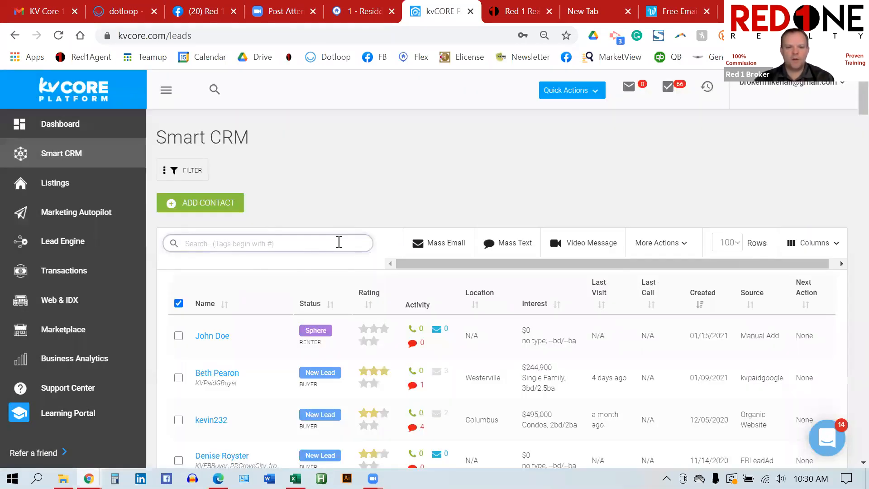
Step: Reopen the new renter contact from the Smart CRM list to view its Timeline
click(214, 338)
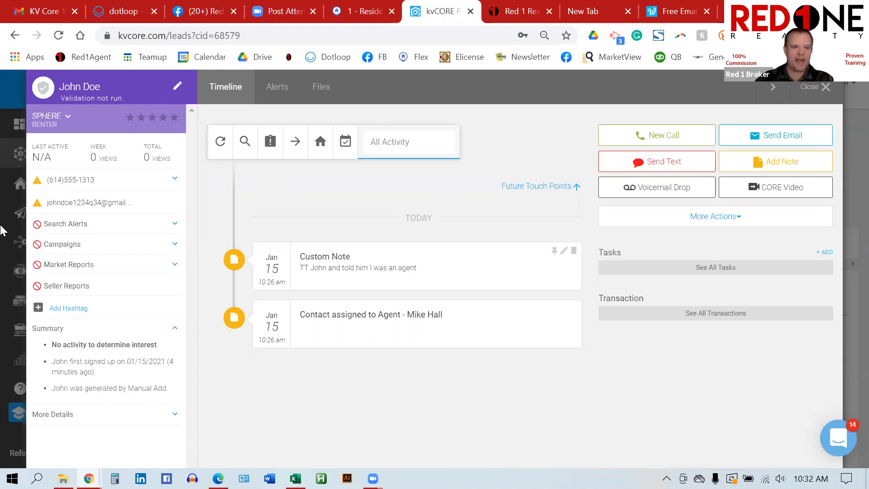
Step: Check the campaign list without adding one, close the contact record, and go to Lead Engine
click(174, 245)
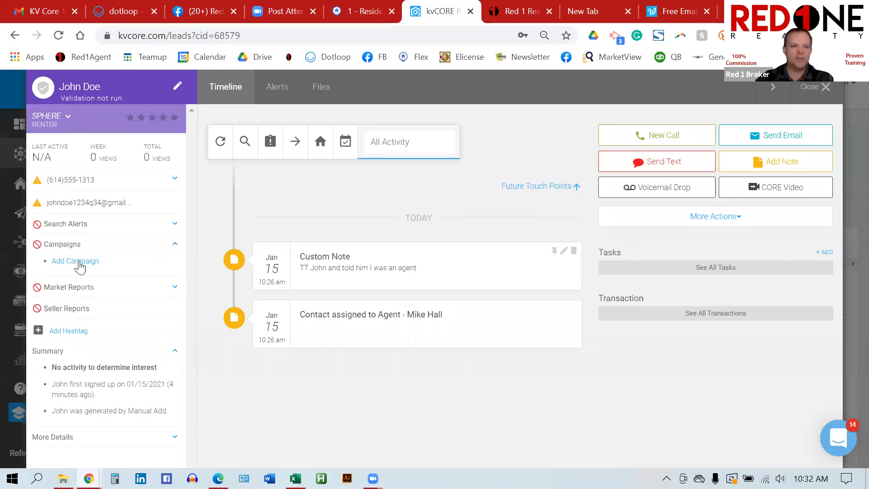
click(160, 266)
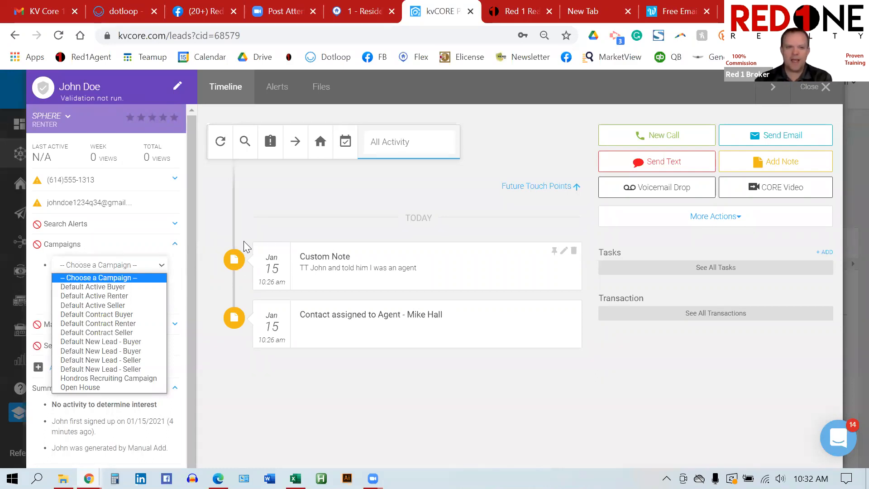
click(246, 216)
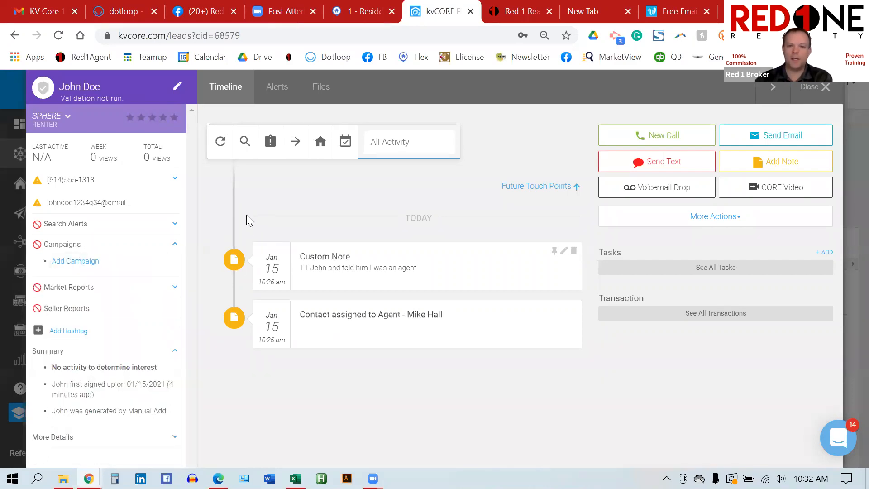
click(823, 88)
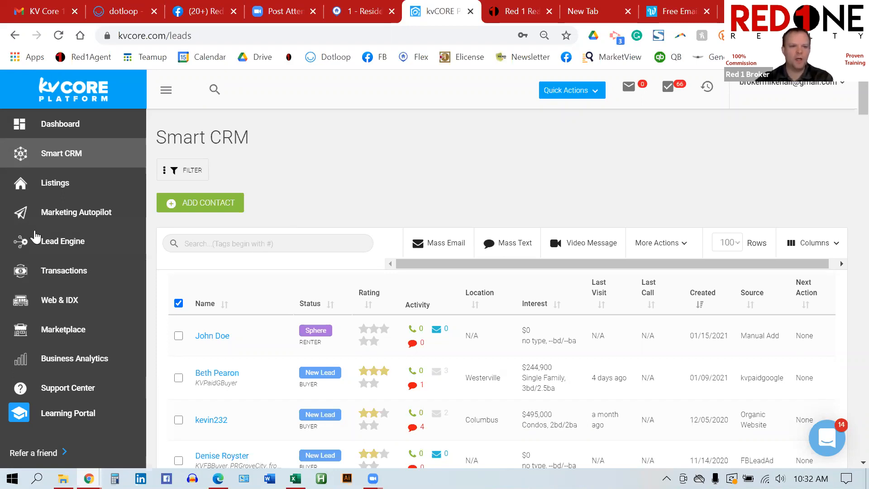
click(82, 245)
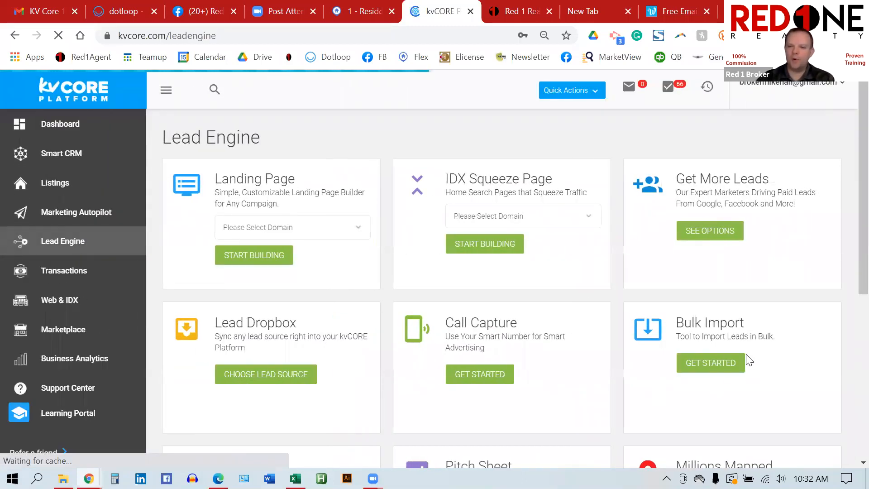
Step: Open Bulk Import, review its options, and start the Do It Yourself import to reach CSV upload
click(710, 364)
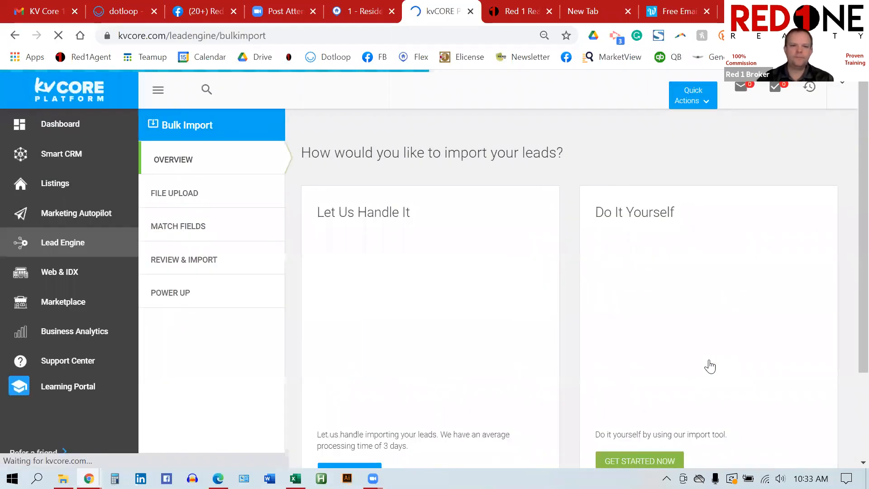
scroll(710, 366, down, 3)
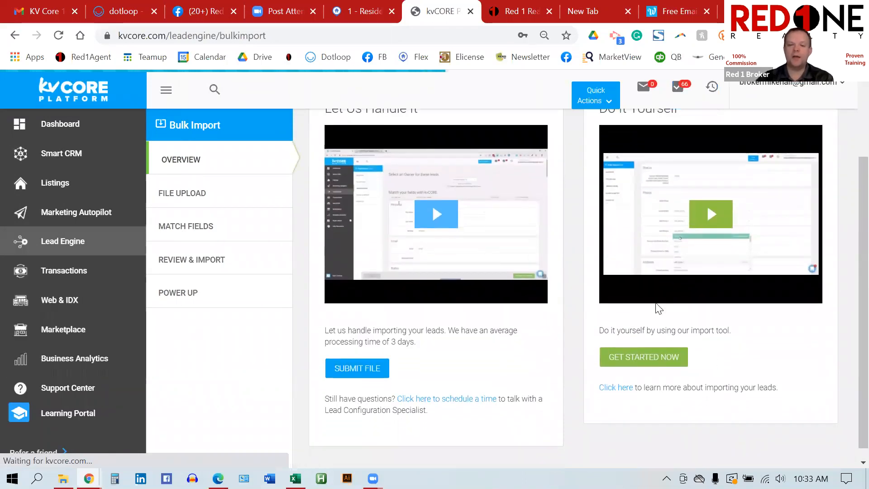
scroll(656, 303, up, 1)
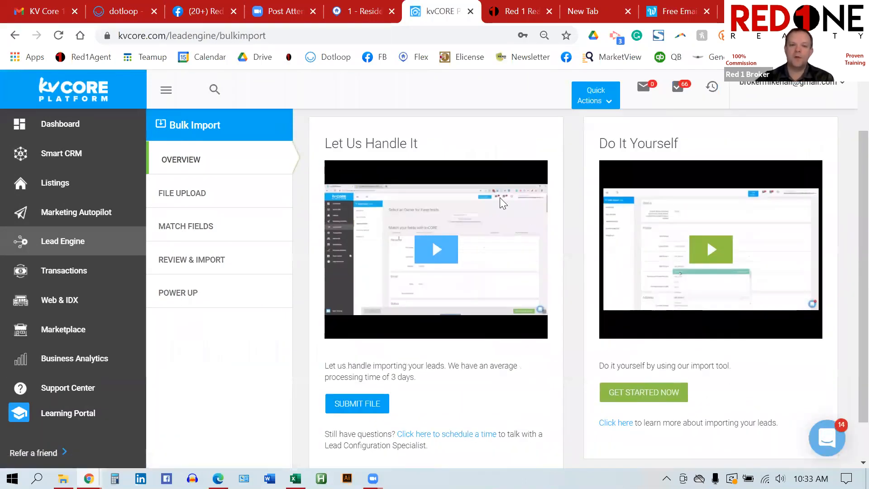
drag(424, 144, 324, 144)
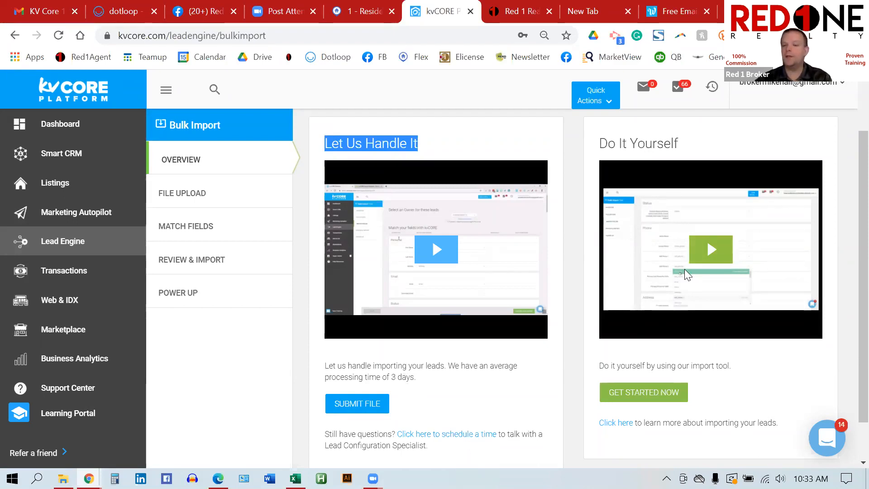
scroll(685, 269, down, 1)
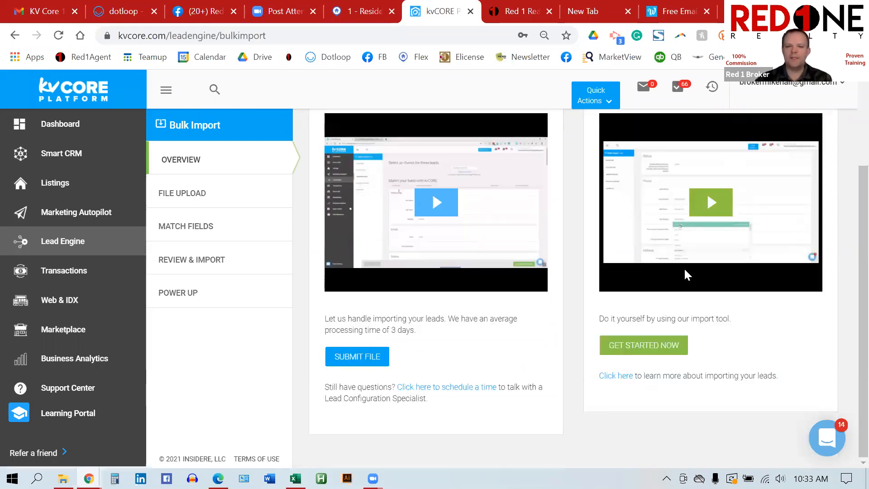
click(650, 348)
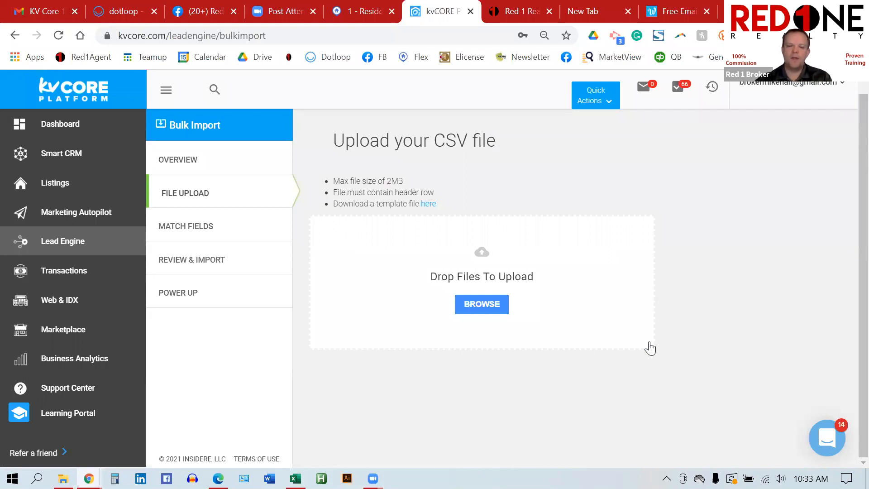
click(478, 303)
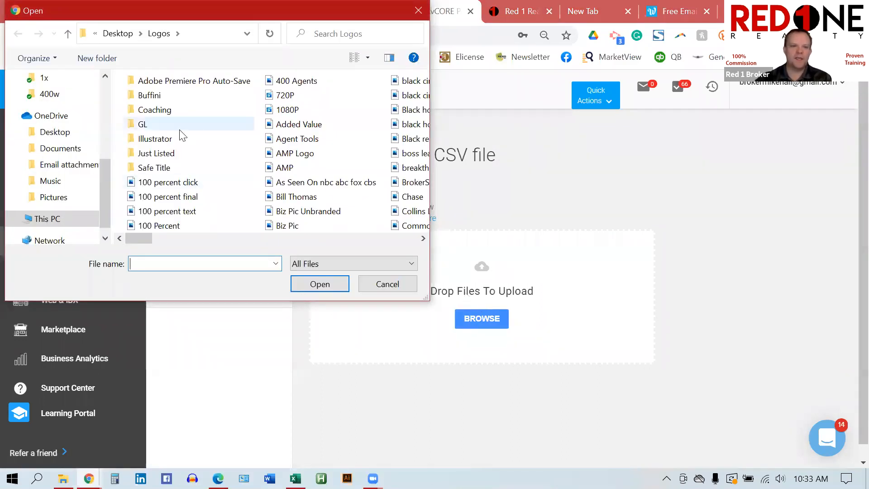
scroll(103, 92, up, 5)
click(55, 105)
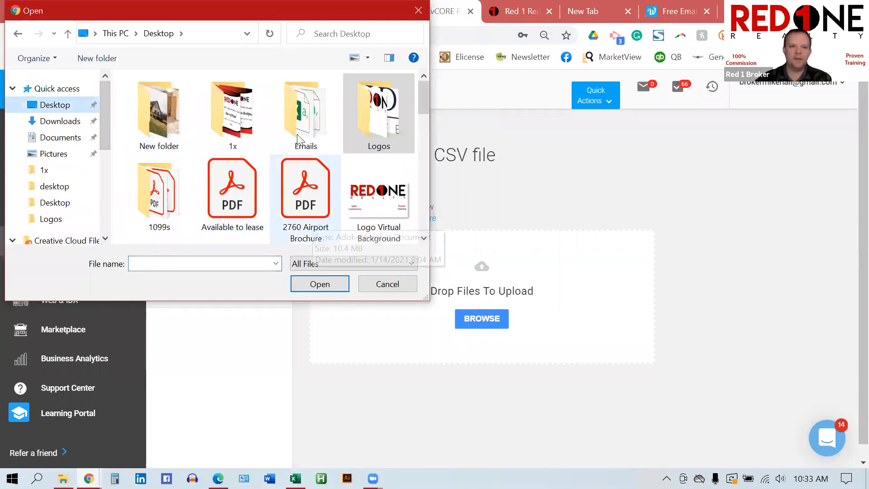
scroll(369, 192, down, 5)
scroll(359, 97, up, 5)
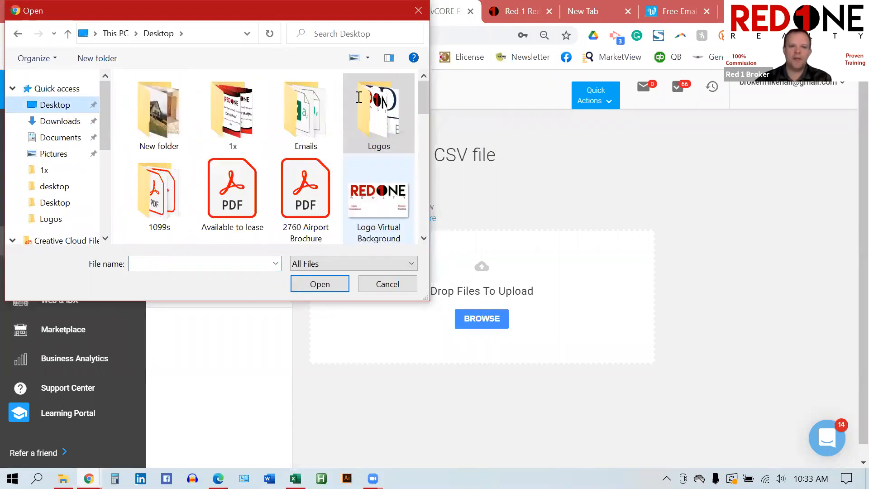
click(419, 14)
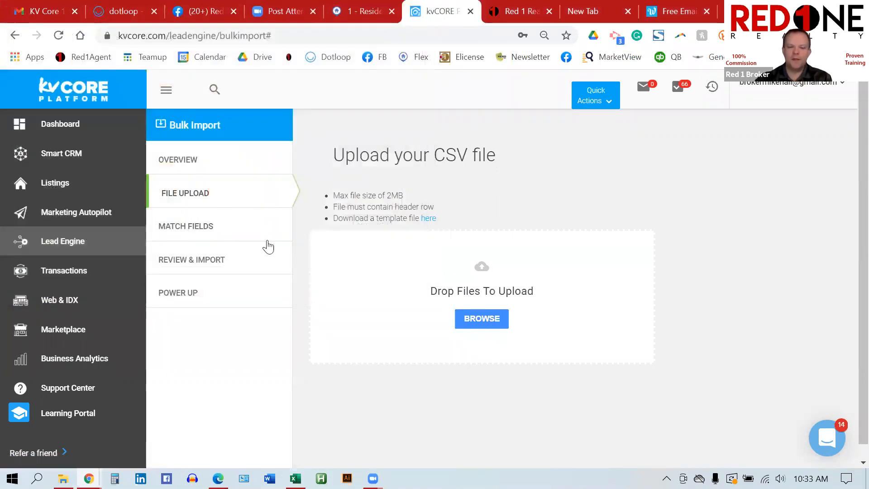
Step: Open the lead-import help article, scroll through its fields, and open the USA Format template
click(427, 221)
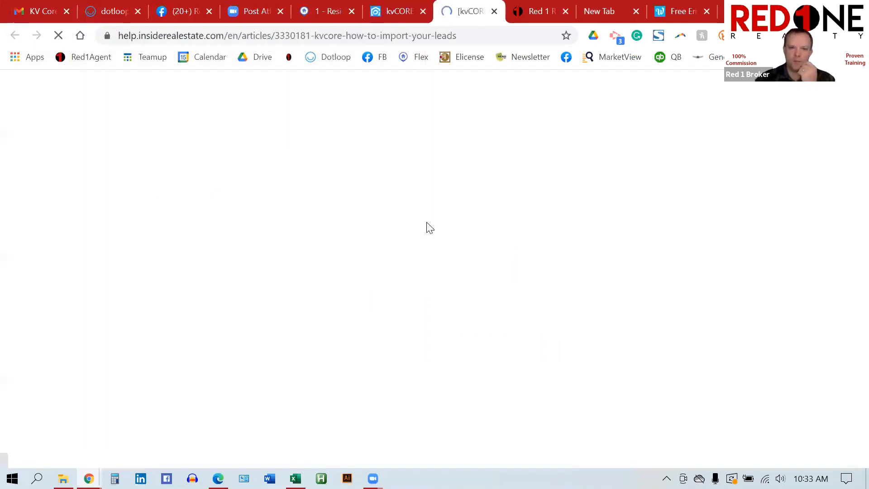
scroll(427, 222, down, 8)
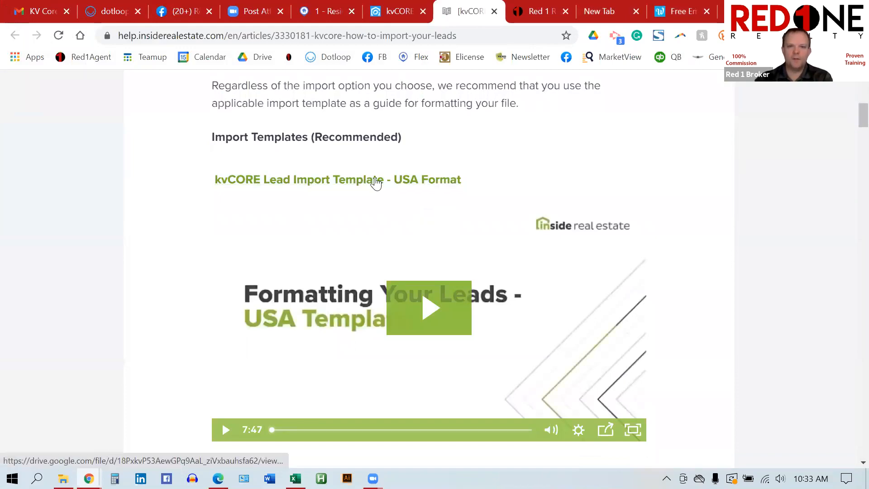
scroll(450, 204, down, 4)
scroll(451, 204, down, 14)
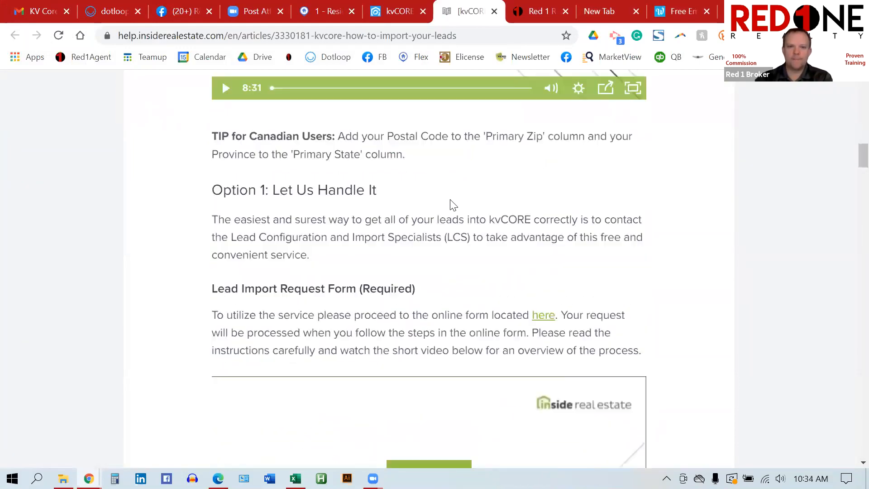
scroll(471, 184, down, 6)
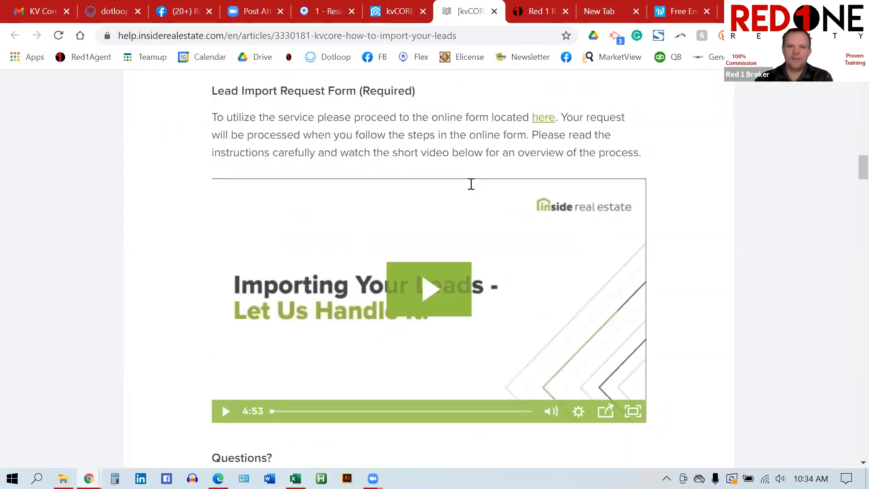
scroll(471, 184, down, 12)
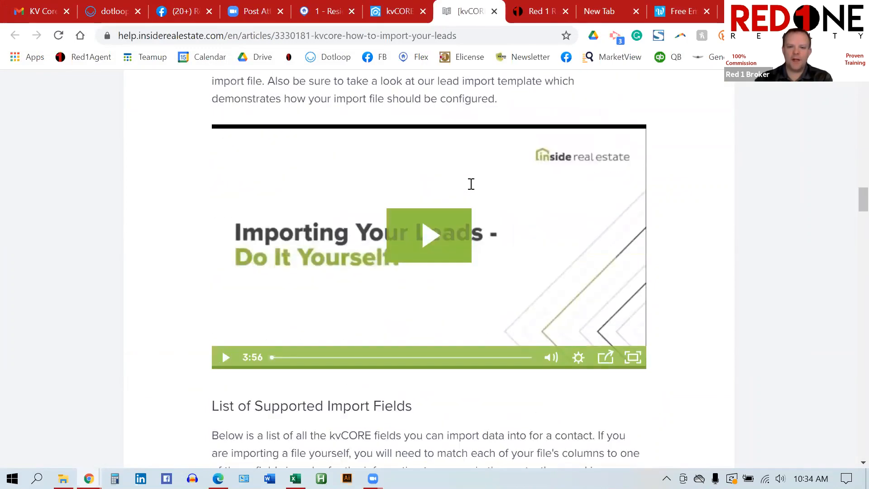
scroll(473, 189, down, 4)
scroll(473, 190, up, 9)
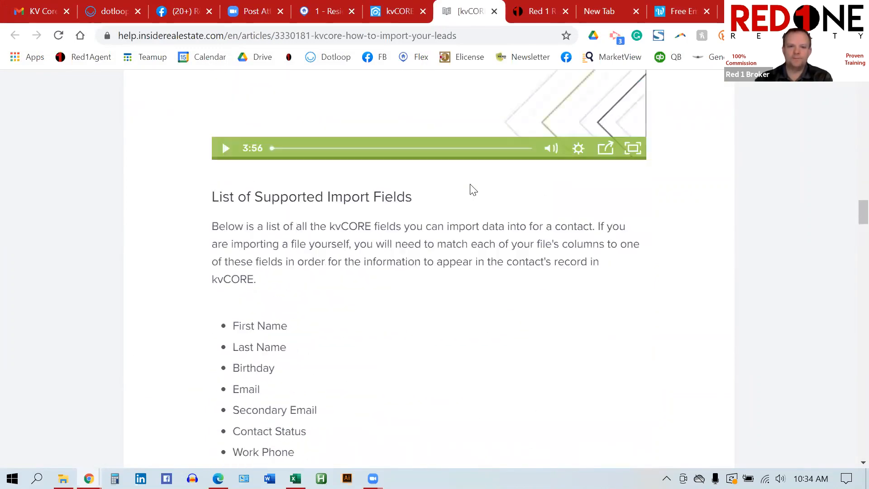
scroll(471, 186, up, 20)
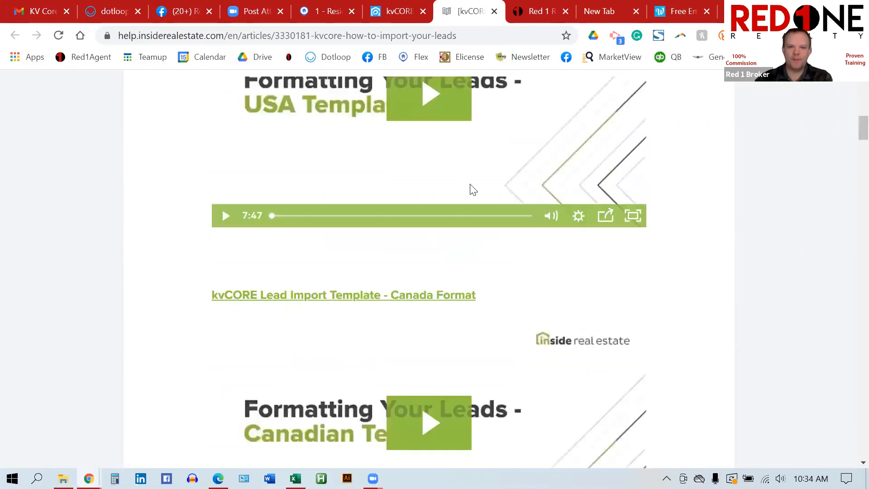
scroll(470, 184, down, 5)
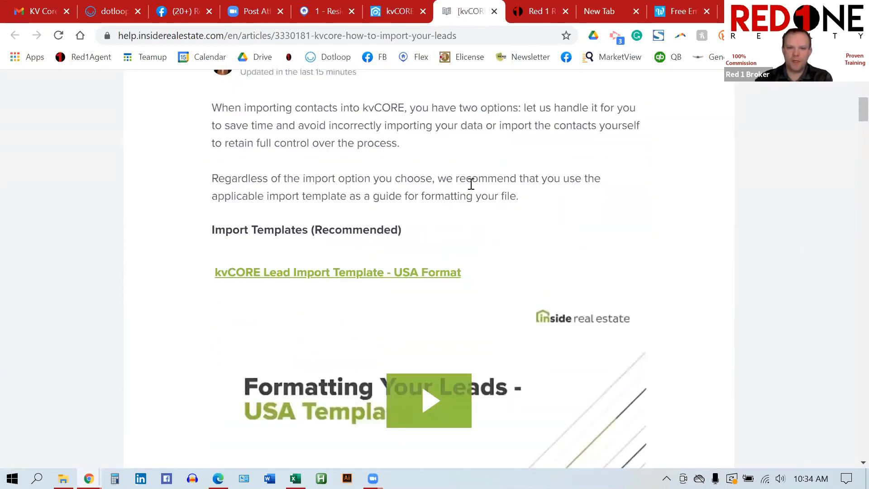
click(354, 277)
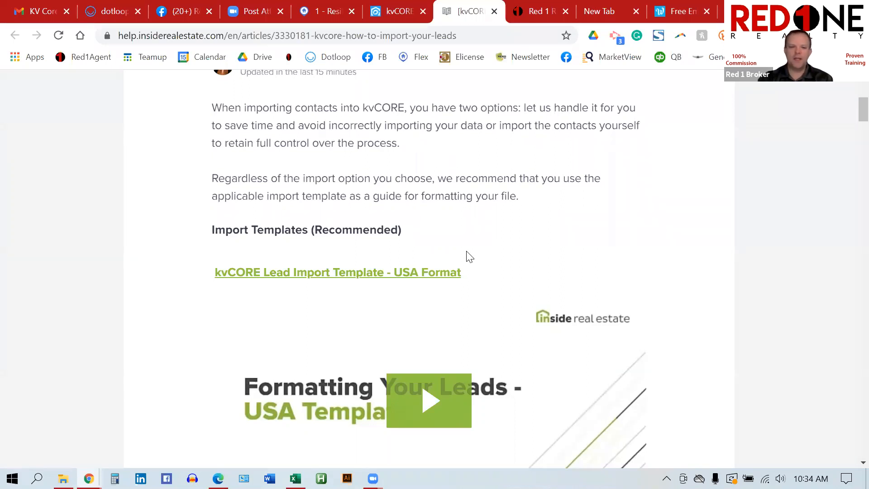
Step: Switch back to the kvCORE Bulk Import upload step, then go to the Lead Engine overview
click(399, 10)
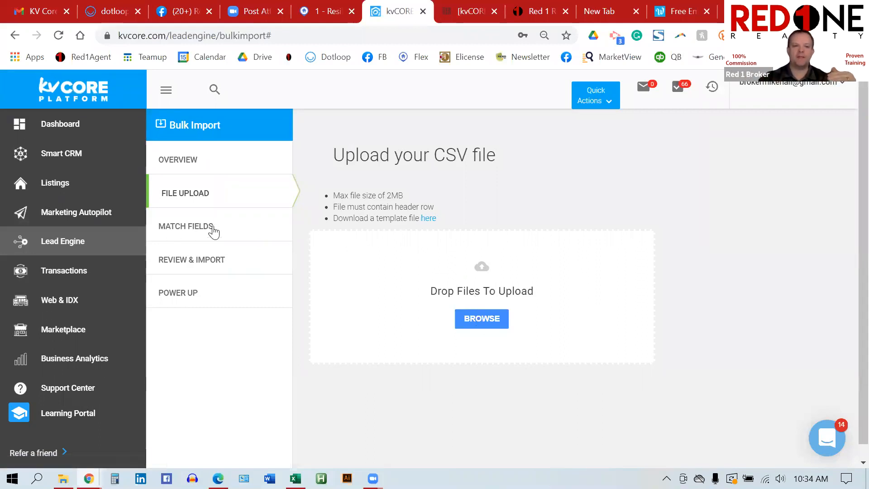
drag(213, 229, 155, 229)
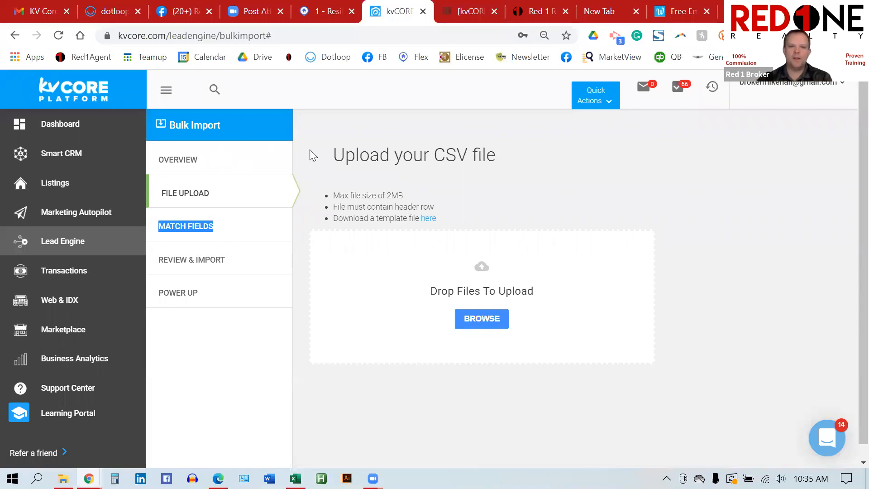
click(70, 247)
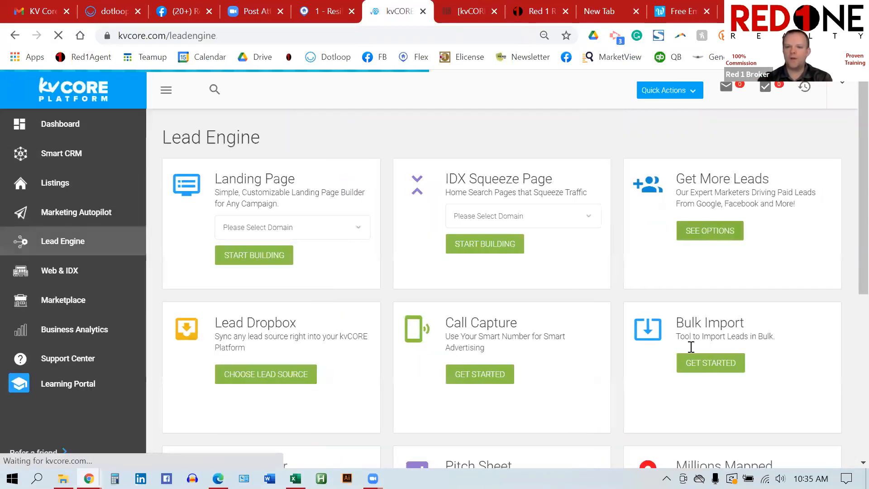
Step: Reopen the Bulk Import options and scroll through them, then go to the Smart CRM contact list
click(710, 372)
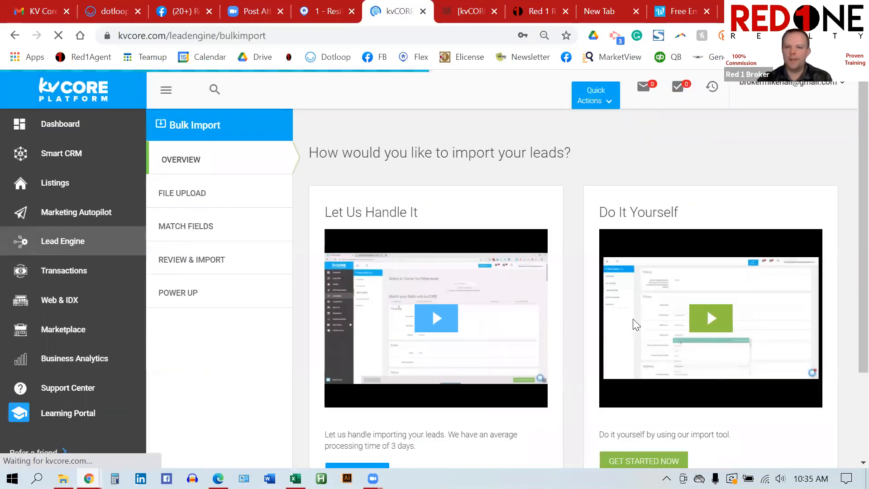
scroll(652, 275, down, 2)
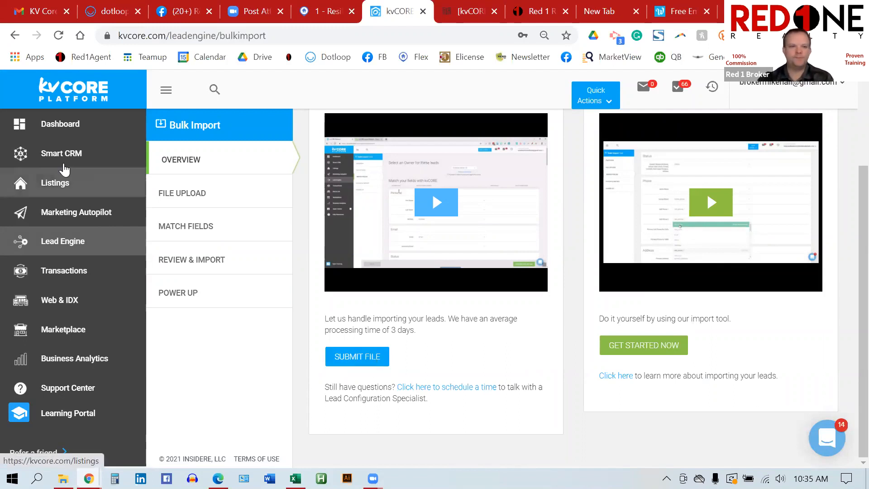
click(71, 154)
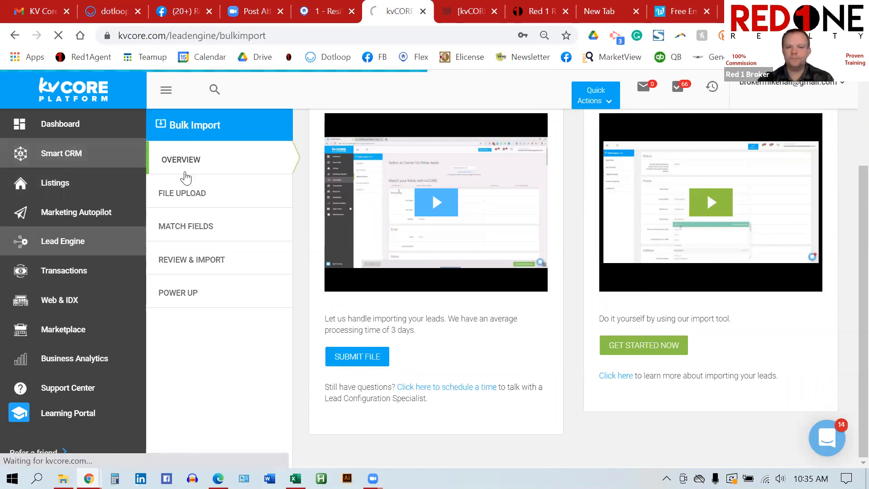
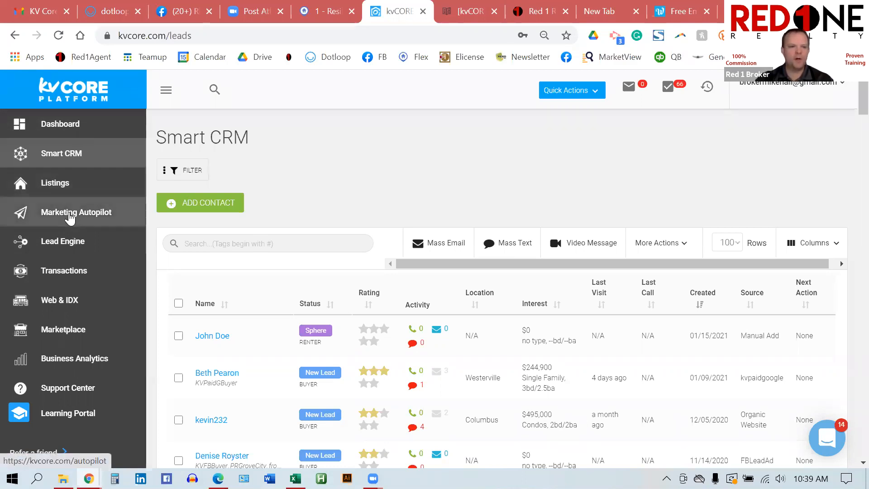
Step: Go to Marketing Autopilot and open the Behavioral Automation card's settings via LEARN MORE
click(71, 217)
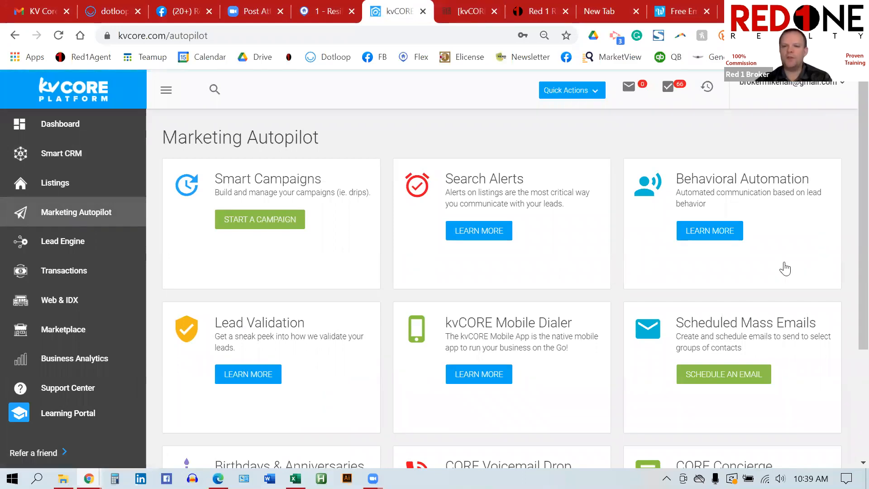
click(715, 231)
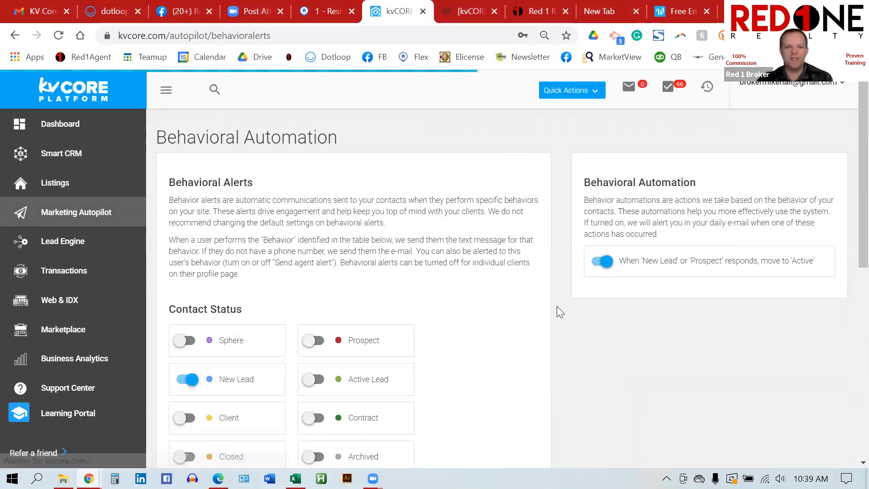
scroll(557, 306, down, 4)
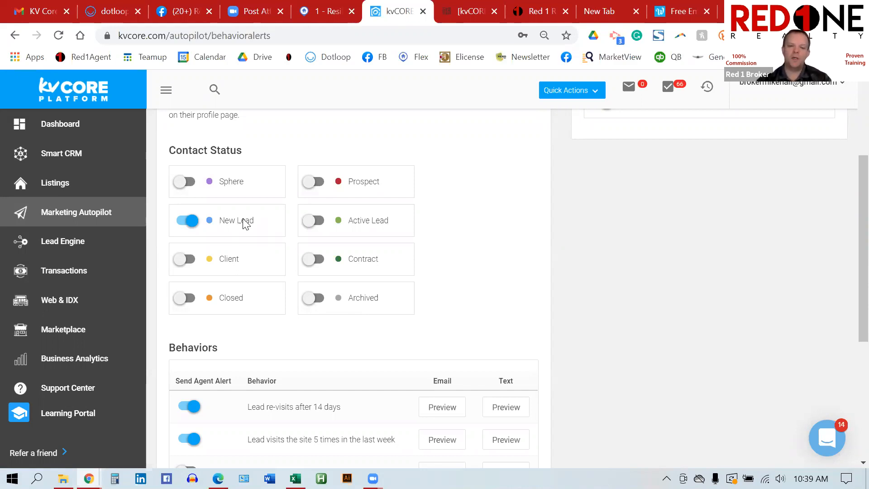
scroll(552, 290, down, 5)
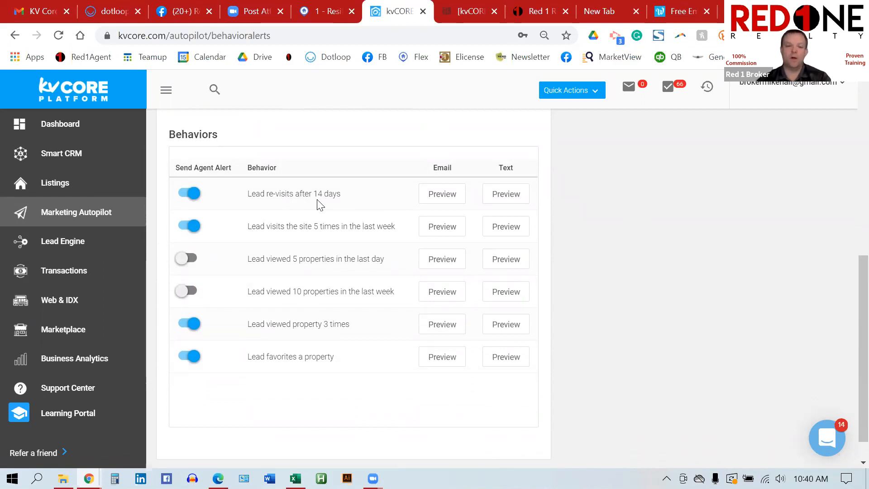
click(504, 203)
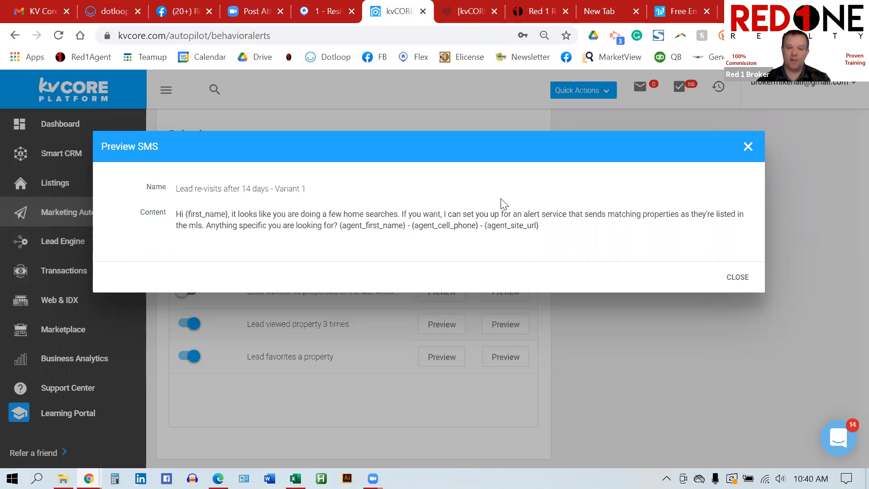
click(748, 147)
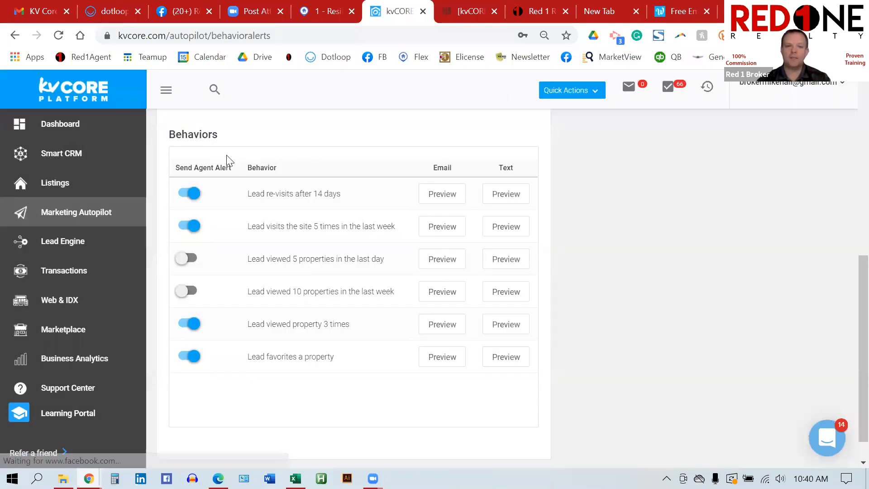
drag(333, 193, 256, 196)
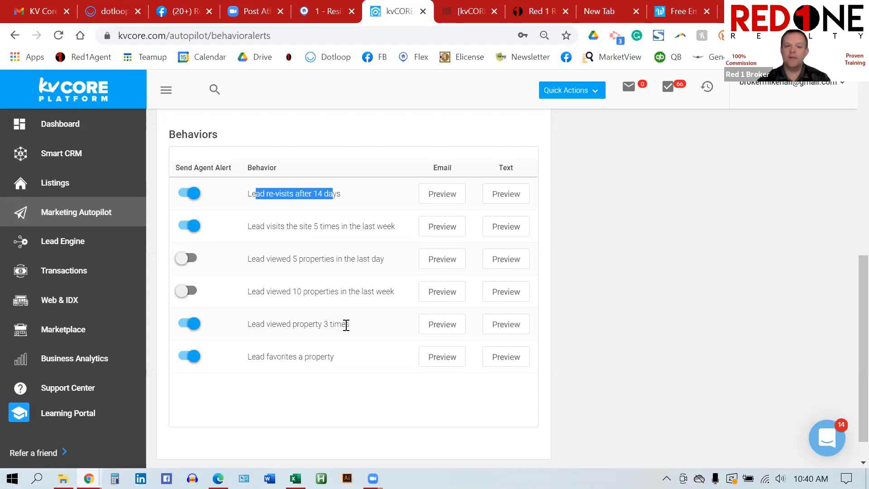
drag(347, 325, 249, 338)
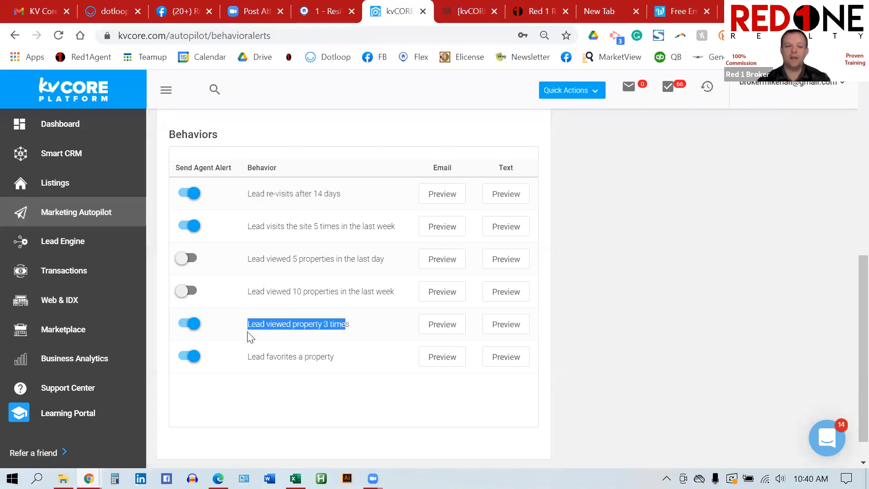
click(361, 332)
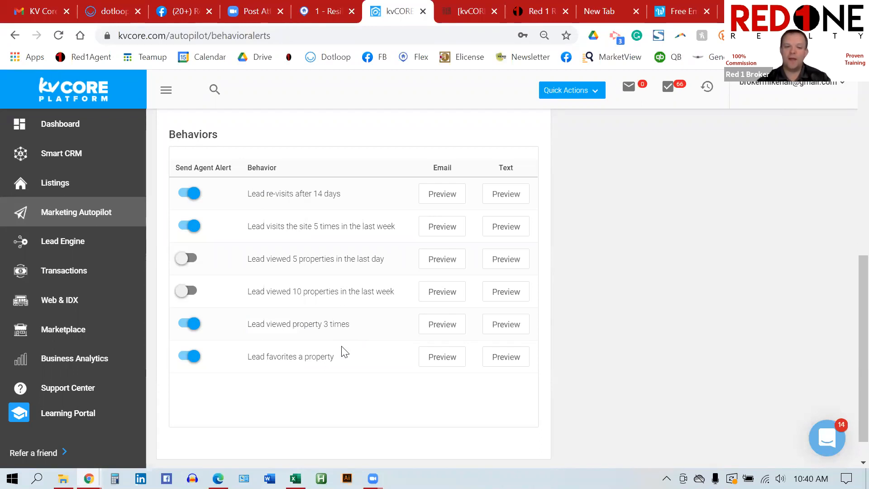
drag(334, 359, 246, 359)
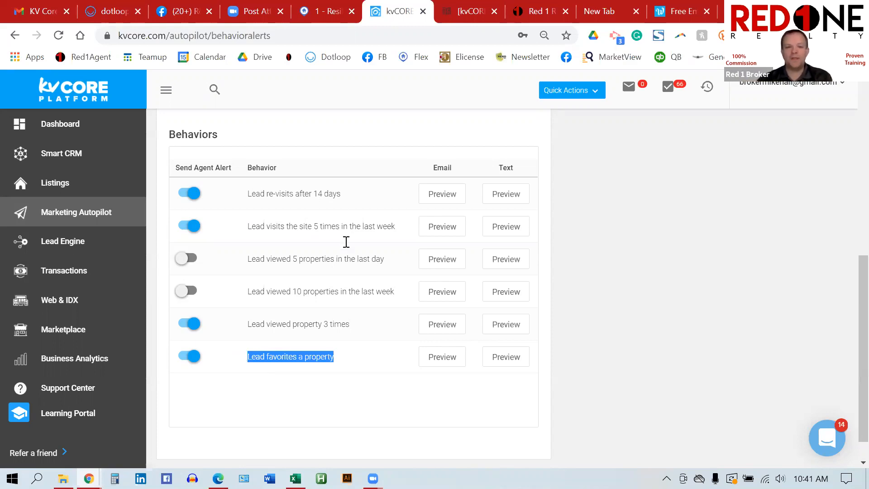
scroll(558, 298, up, 7)
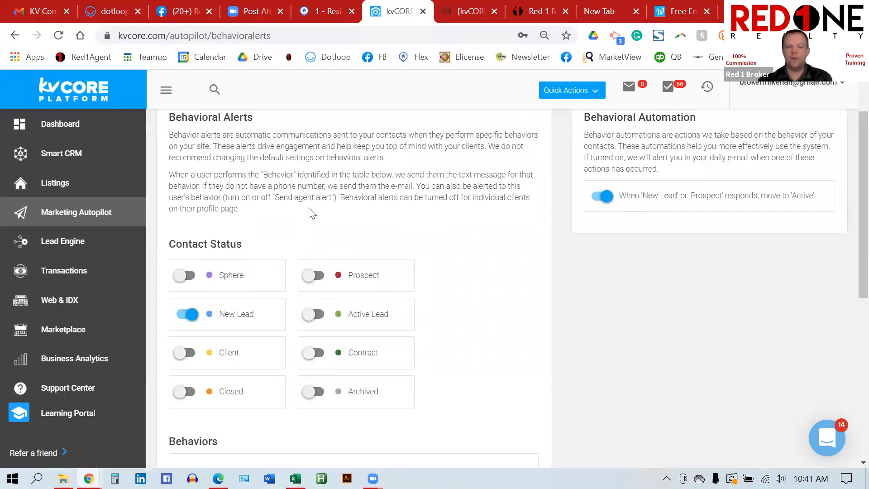
scroll(289, 209, down, 2)
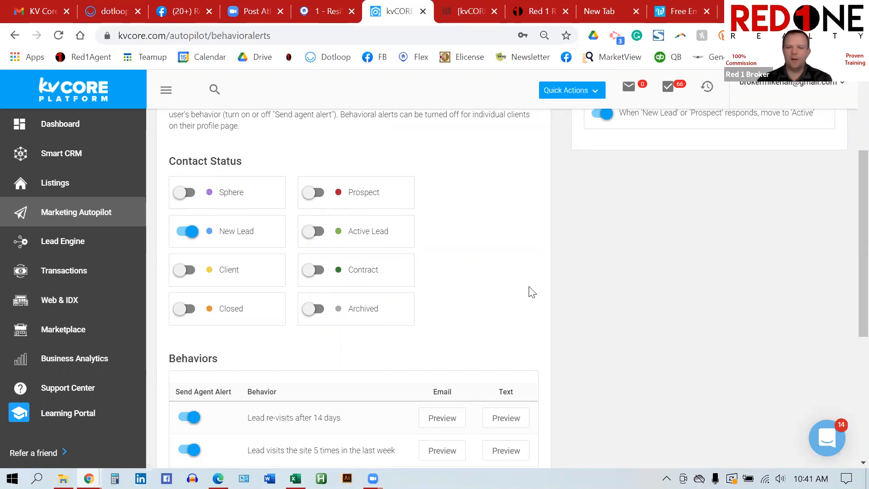
scroll(532, 292, down, 5)
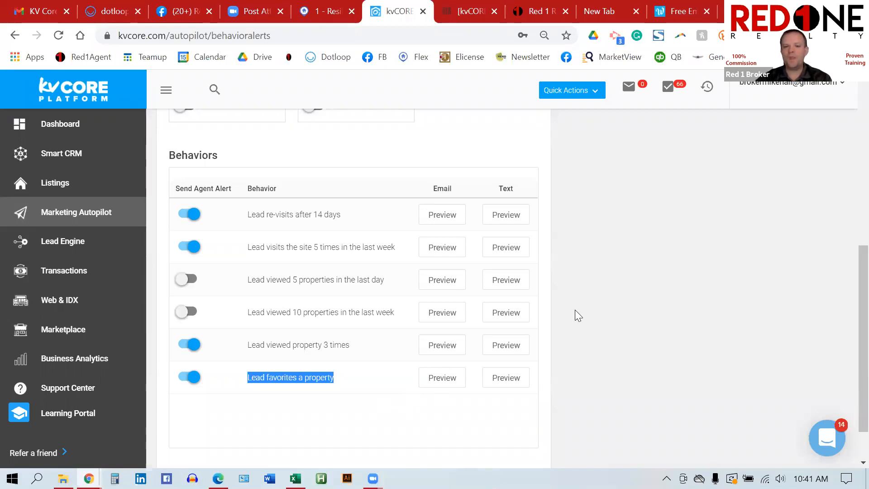
scroll(575, 311, up, 2)
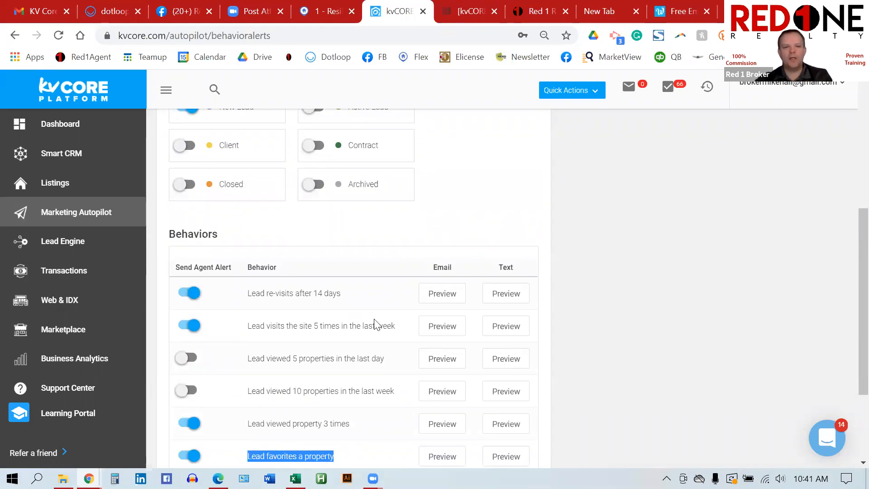
scroll(525, 252, up, 3)
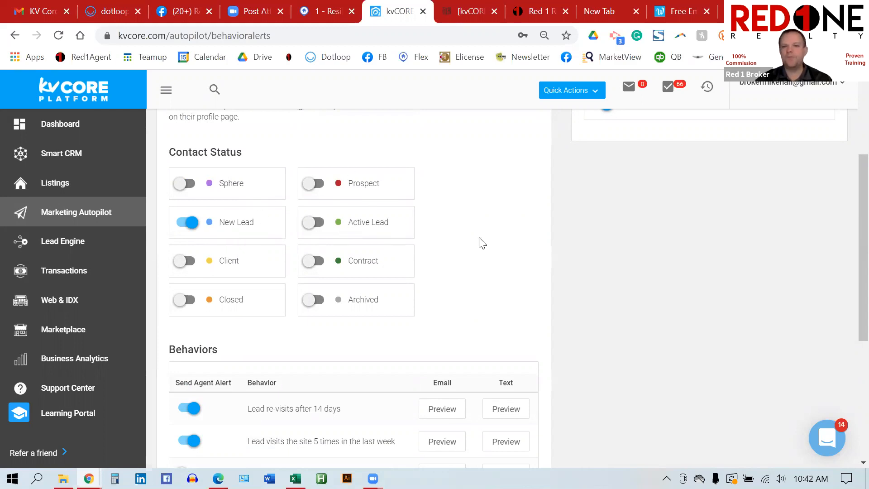
scroll(483, 243, up, 2)
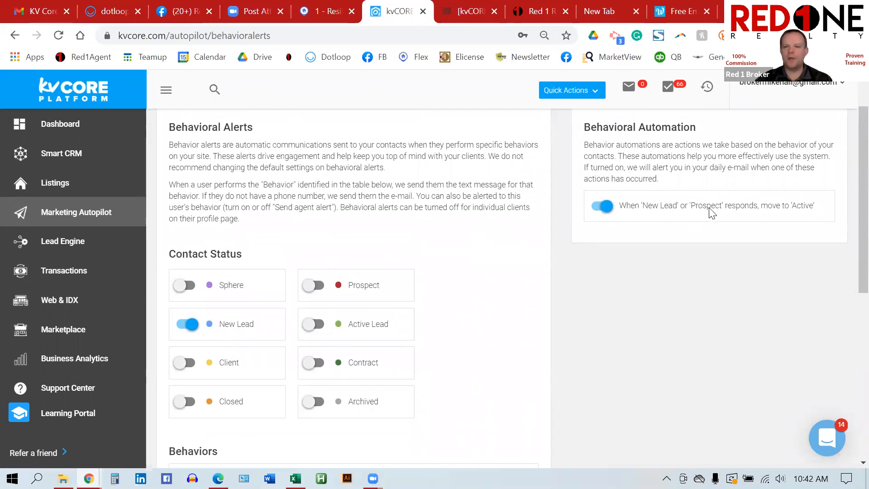
drag(685, 209, 643, 208)
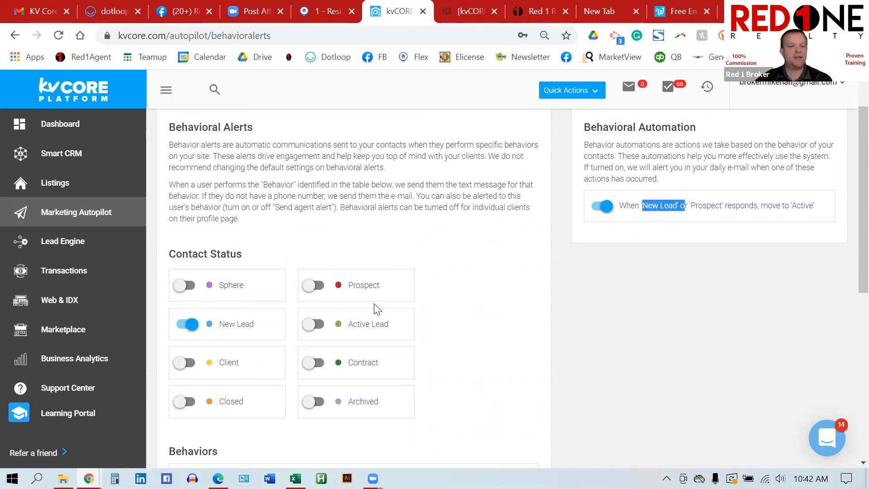
scroll(450, 335, down, 2)
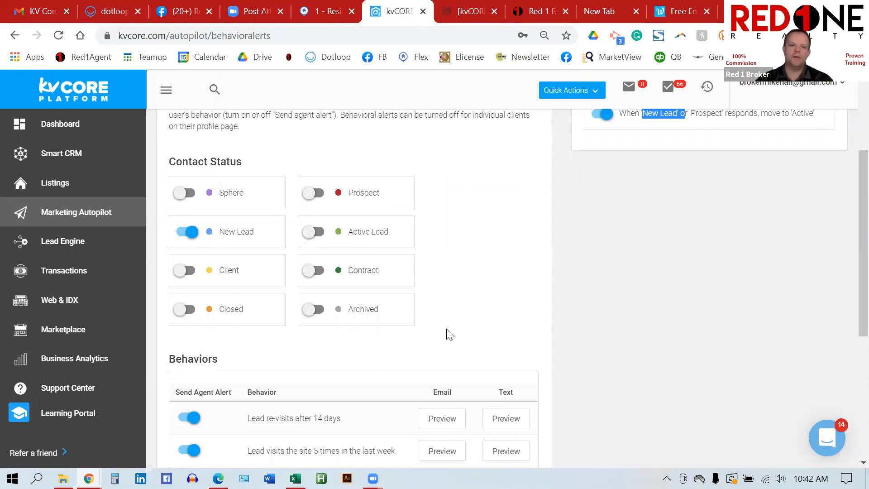
scroll(406, 301, down, 3)
scroll(369, 285, down, 2)
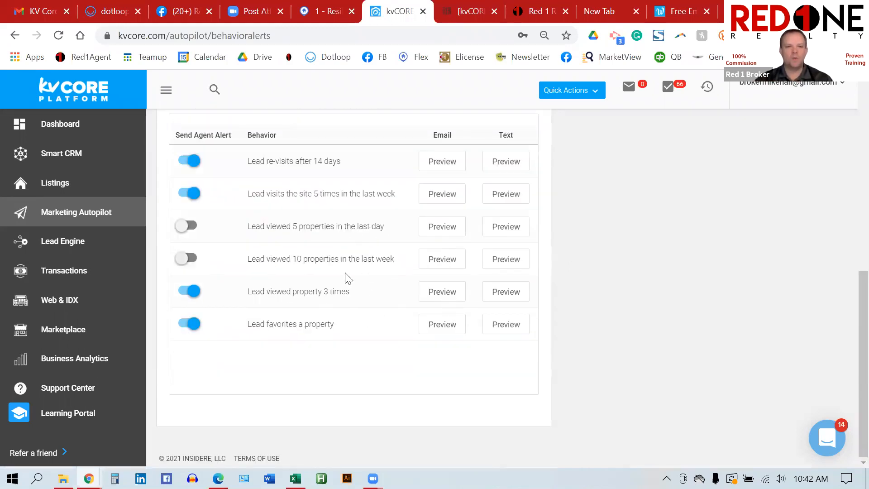
Step: Check the text sent for 'Lead viewed property 3 times', then go back to Marketing Autopilot
click(499, 292)
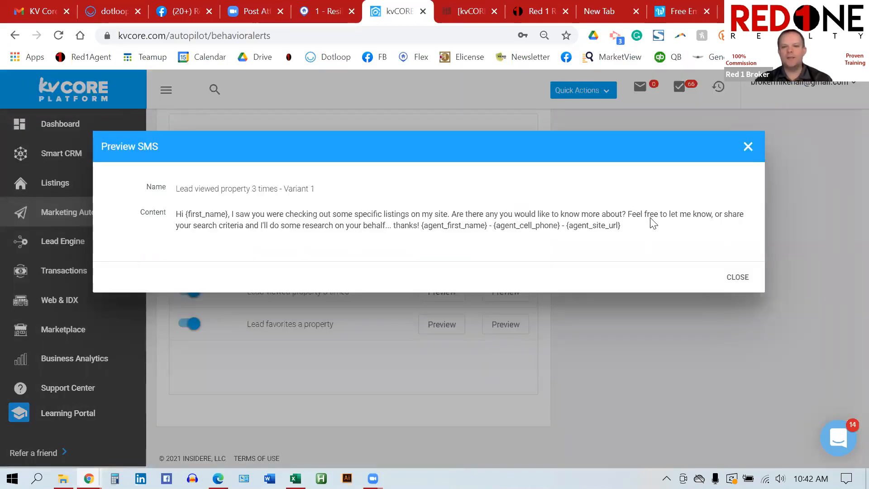
click(748, 148)
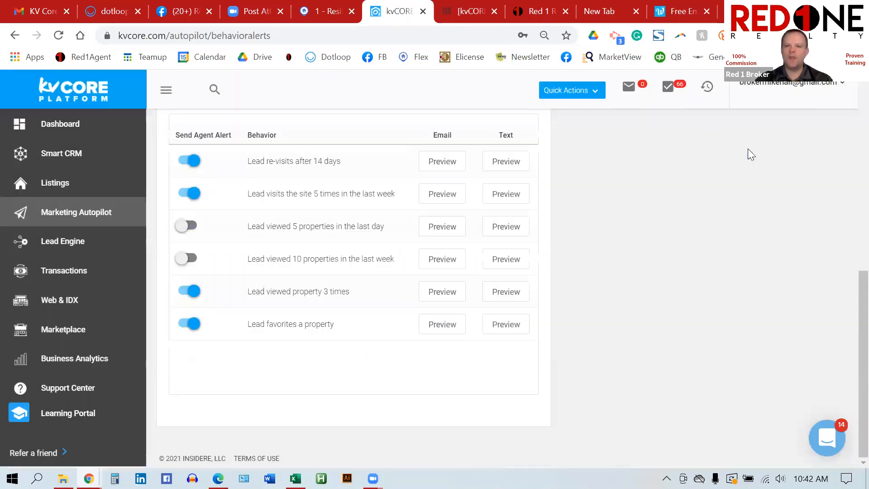
scroll(566, 269, up, 3)
scroll(565, 269, up, 3)
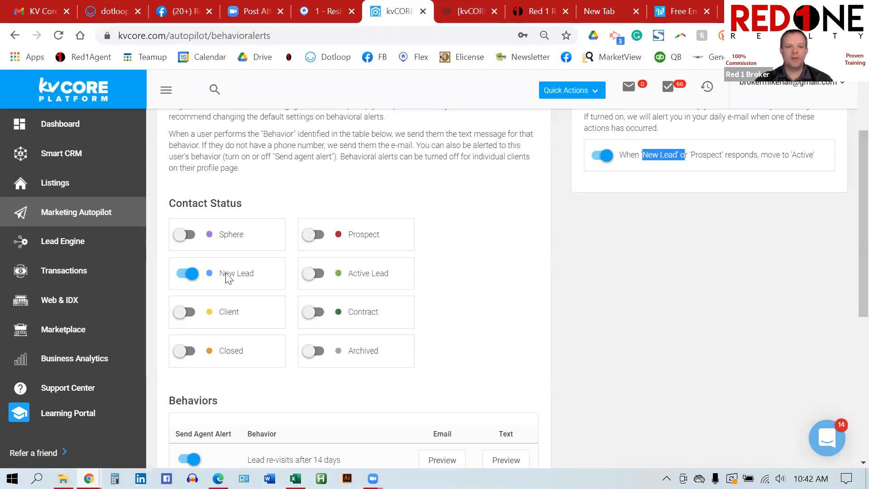
scroll(539, 279, down, 5)
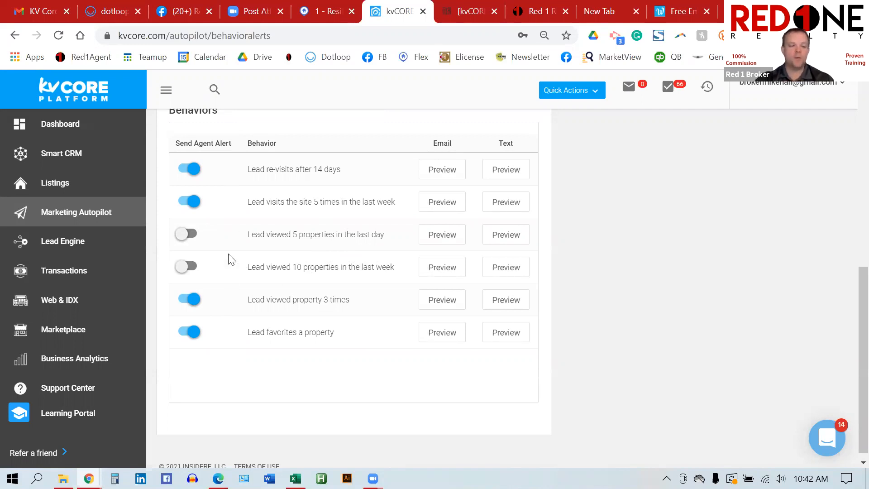
click(100, 215)
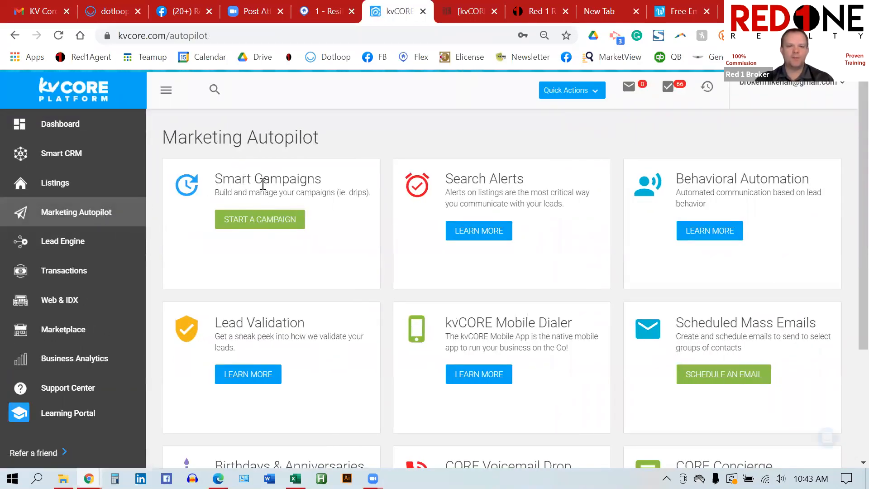
Step: Open the Smart Campaigns library, noting 23 system campaigns, and sort by touches, highest first
click(268, 222)
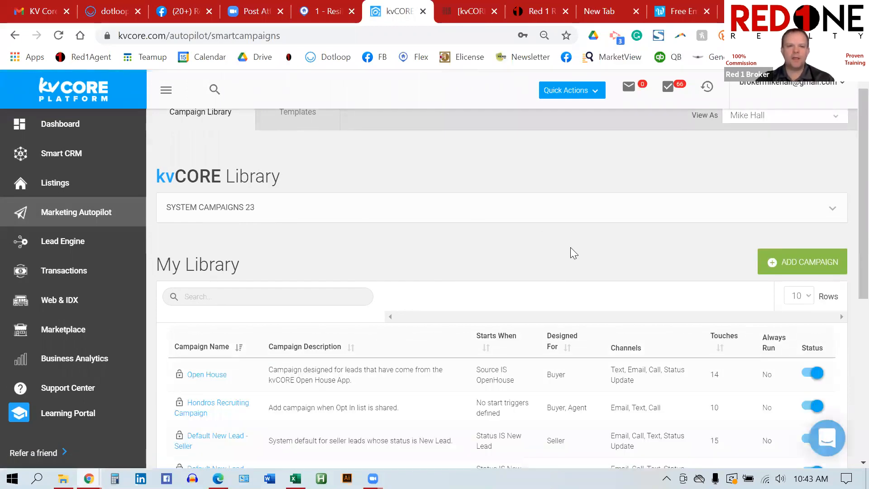
scroll(309, 208, down, 1)
drag(257, 161, 235, 161)
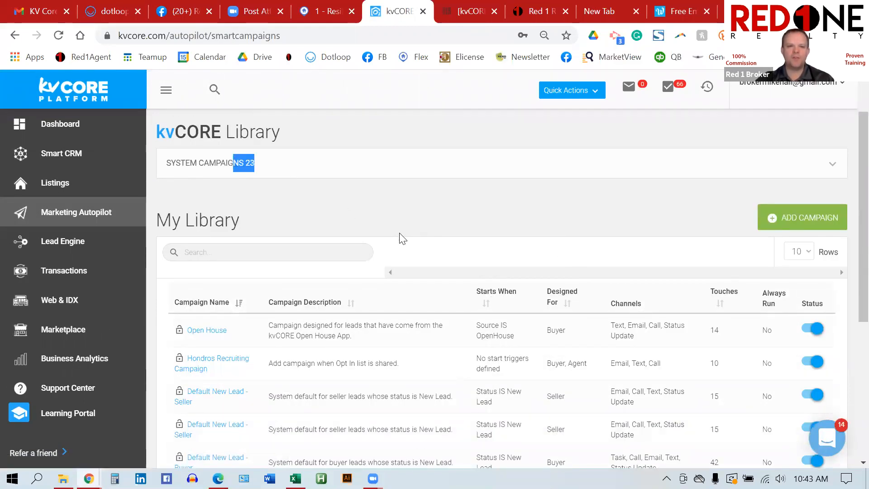
click(400, 234)
scroll(402, 236, down, 2)
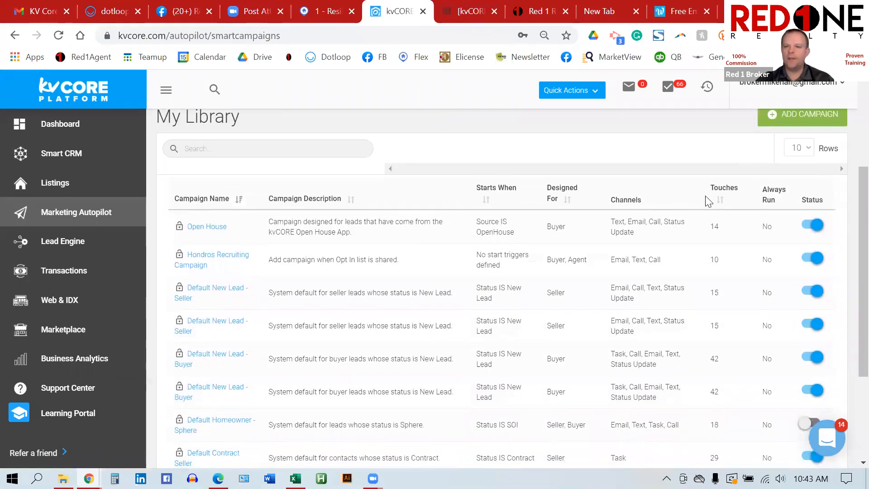
click(725, 194)
click(724, 194)
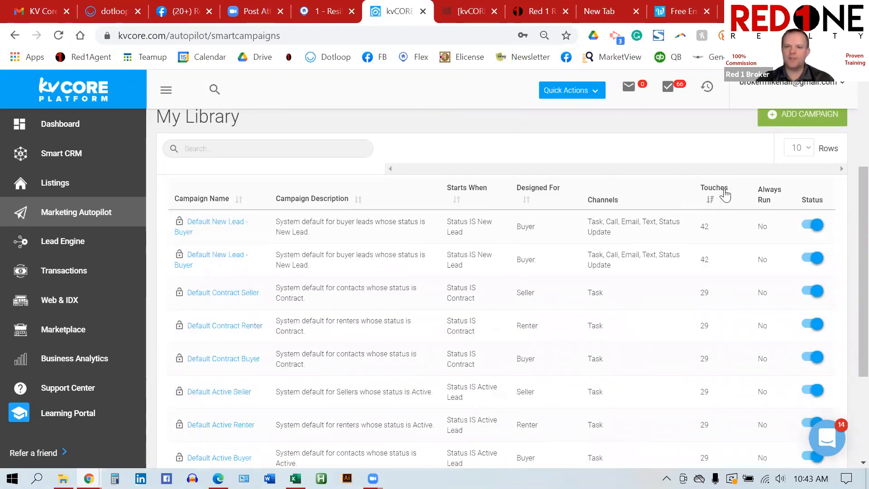
drag(710, 233, 696, 230)
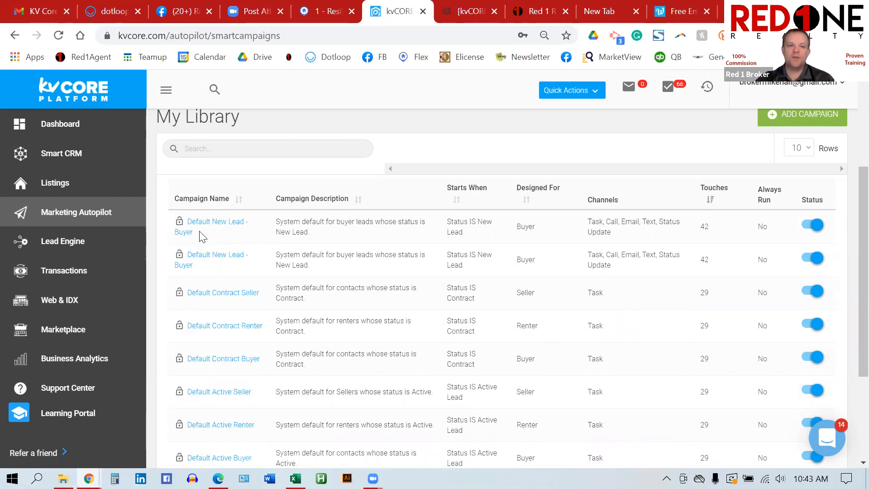
Step: Open the Default New Lead - Buyer campaign's detail page
drag(199, 232, 187, 221)
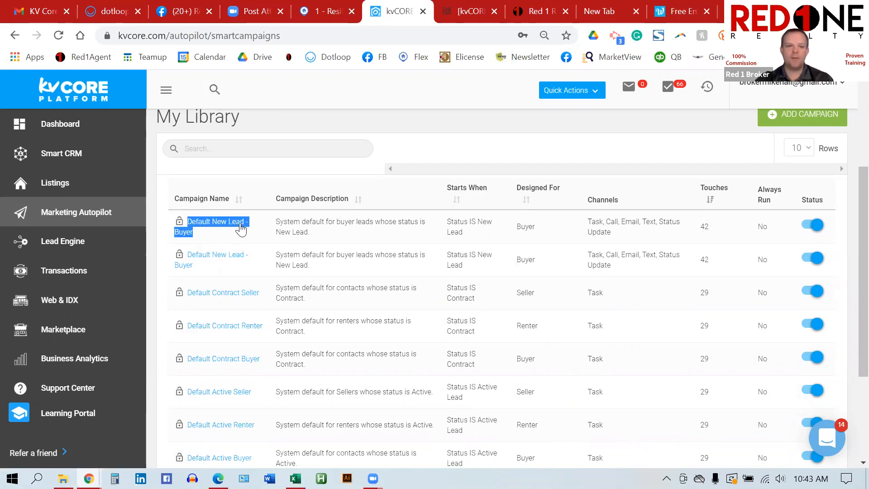
click(258, 235)
click(225, 222)
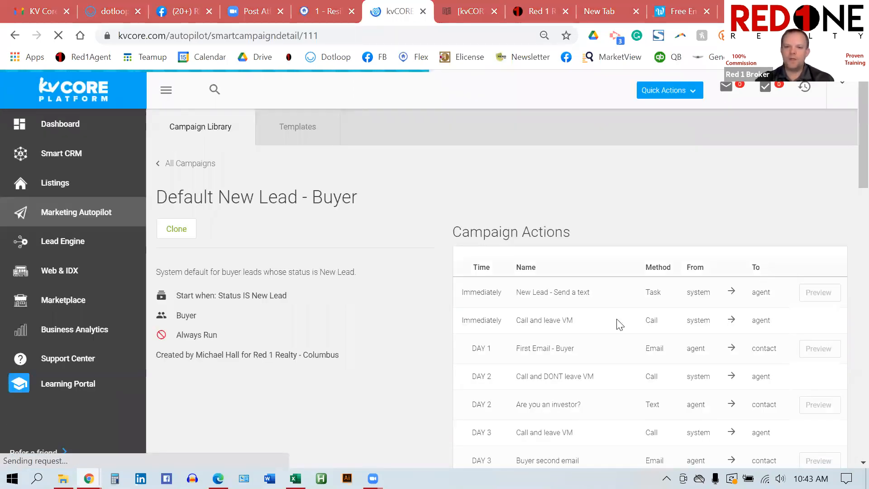
Step: Review the first campaign actions and briefly show the incomplete tasks list
scroll(617, 324, down, 3)
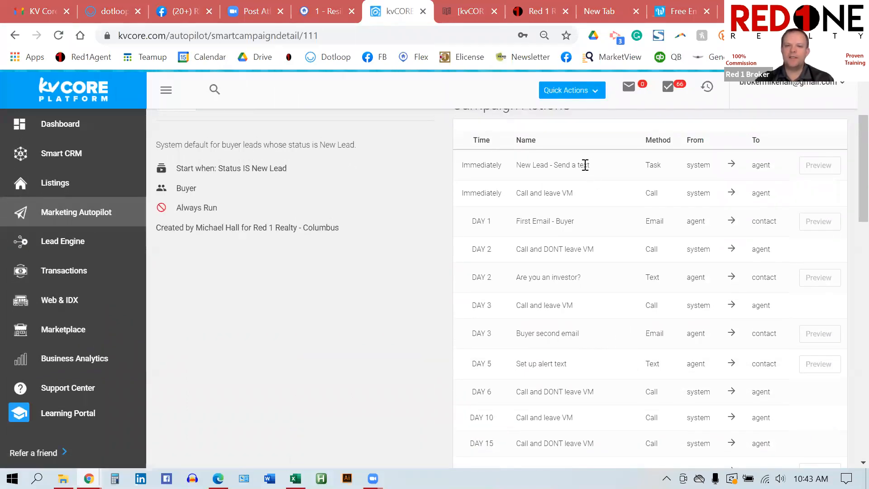
double_click(768, 165)
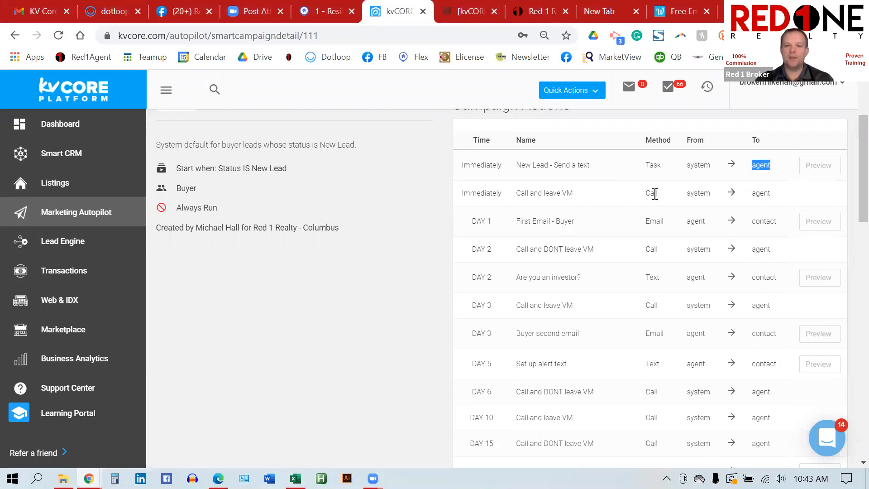
drag(660, 196, 639, 199)
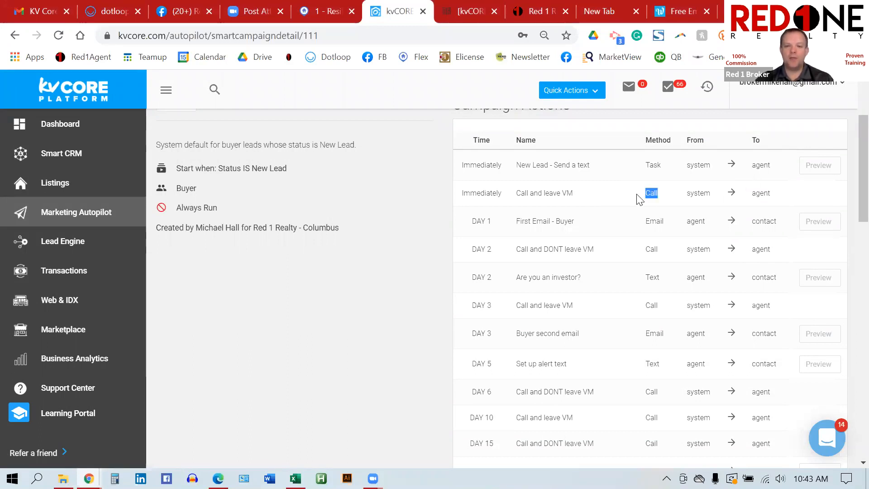
click(681, 87)
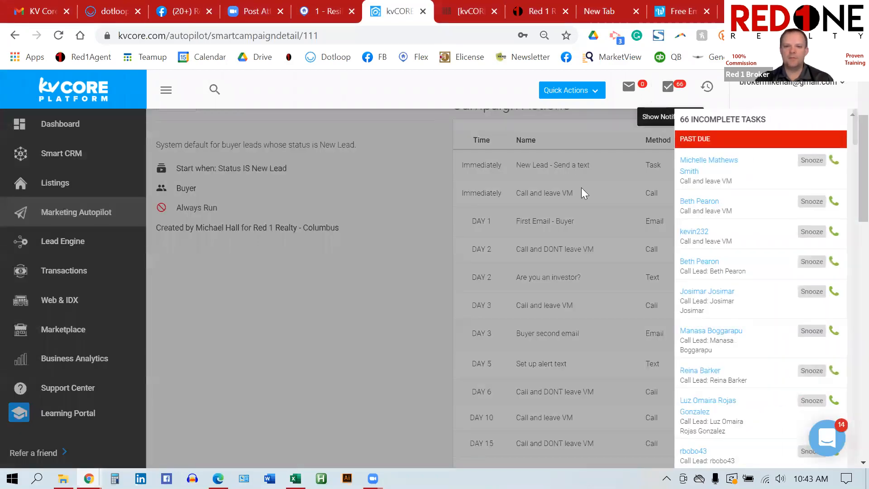
click(424, 187)
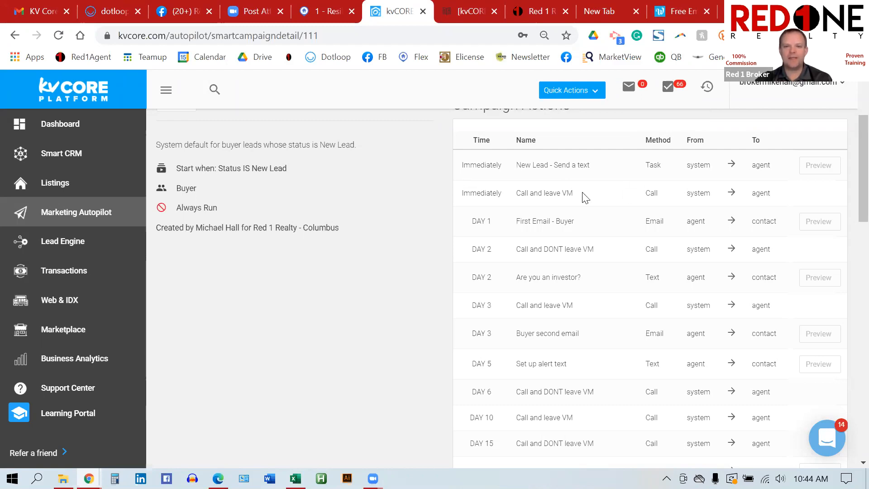
Step: Preview the DAY 1 'First Email - Buyer' message sent to the contact
drag(578, 193, 516, 193)
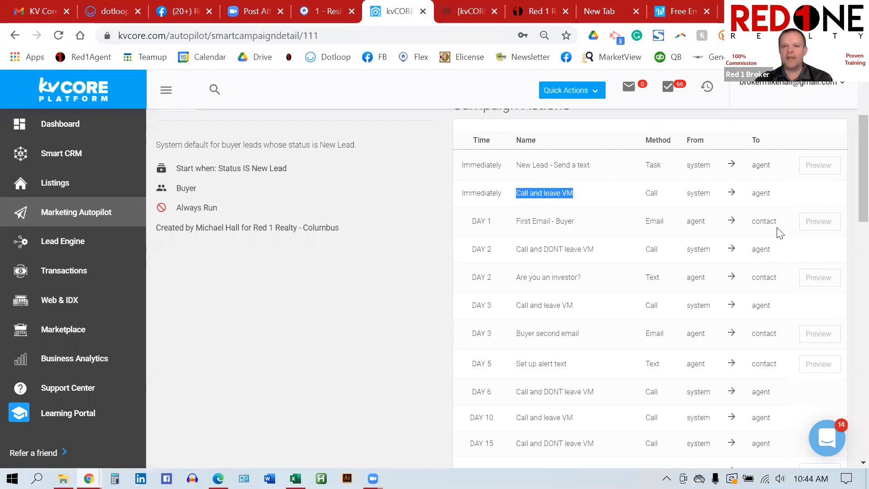
drag(779, 222, 748, 221)
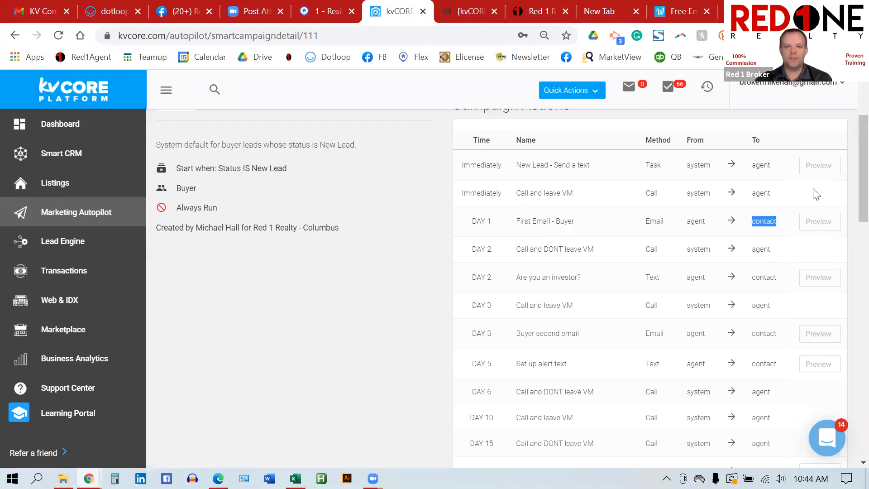
click(818, 222)
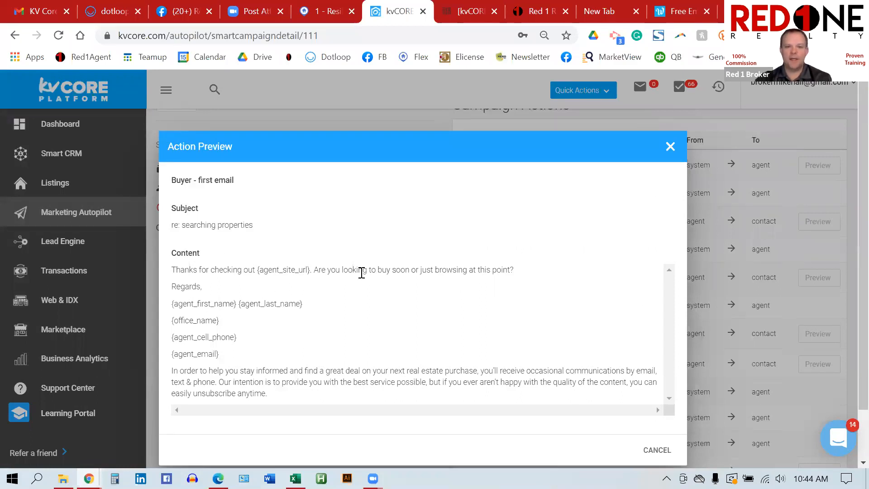
Step: Scroll to the agent signature placeholders in the first email, then close its preview
scroll(364, 273, down, 1)
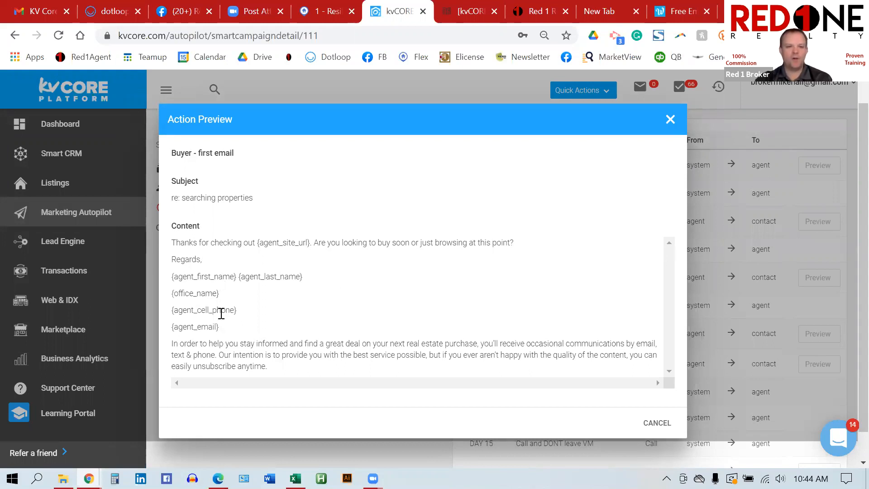
drag(216, 326, 179, 276)
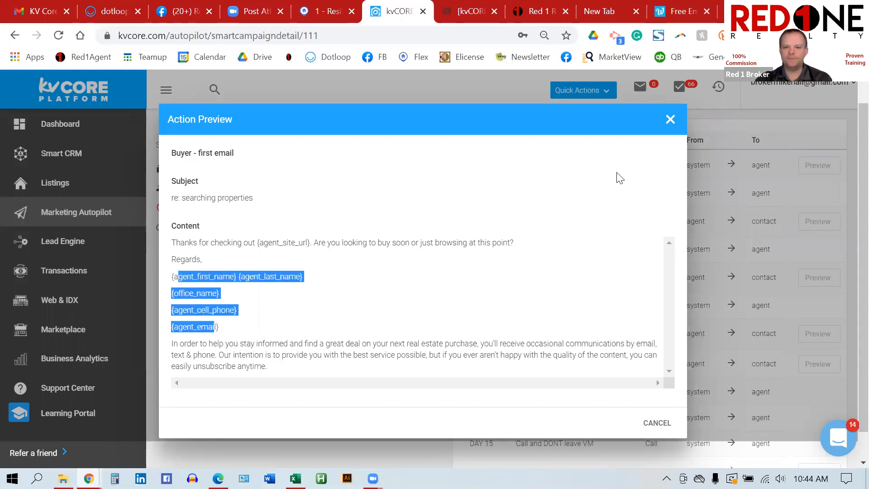
click(670, 120)
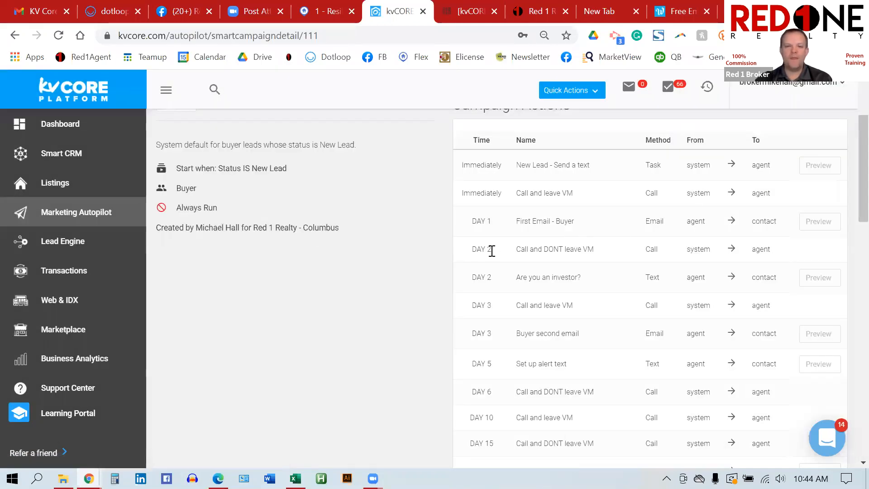
Step: Preview the DAY 2 'Are you an investor?' text message, then cancel the preview
drag(595, 250, 515, 252)
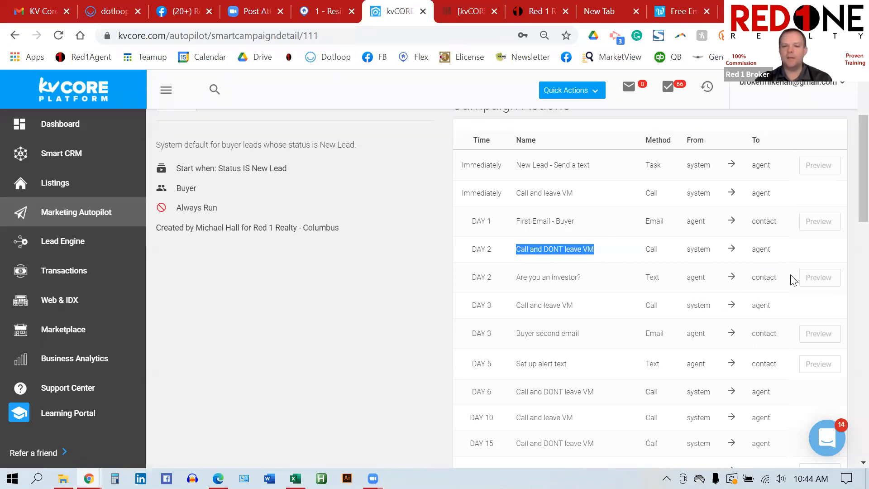
click(819, 278)
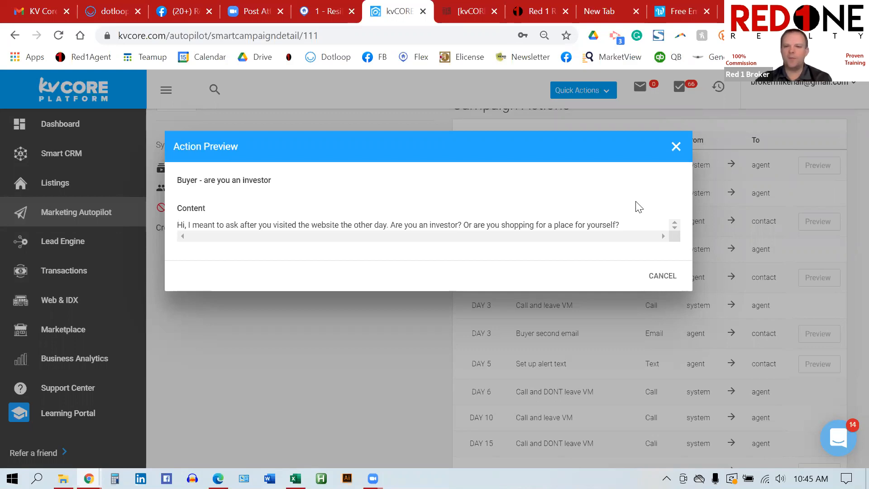
click(676, 147)
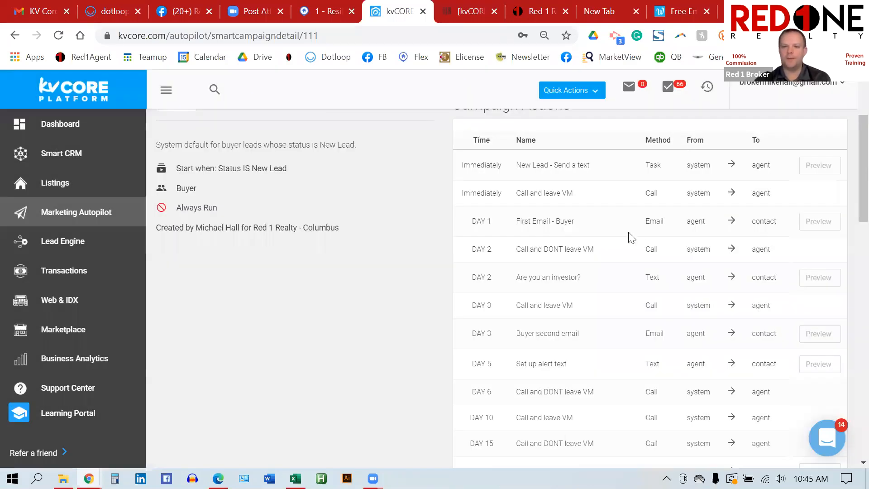
Step: Scroll down the Campaign Actions table to the DAY 120 through DAY 210 call actions
scroll(627, 240, down, 3)
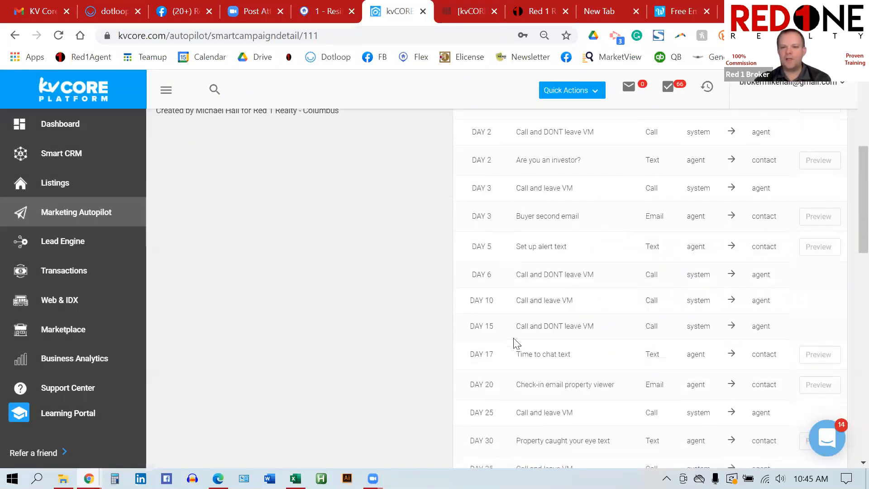
scroll(631, 306, down, 3)
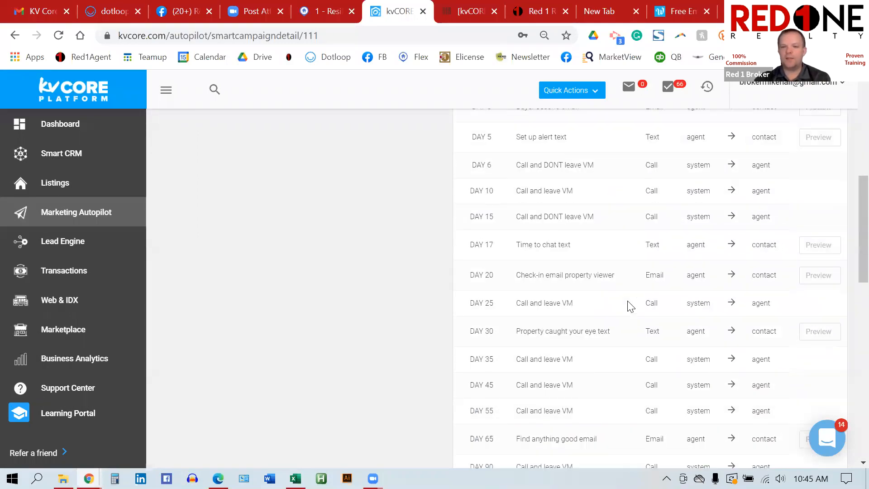
scroll(631, 307, up, 7)
scroll(630, 306, down, 1)
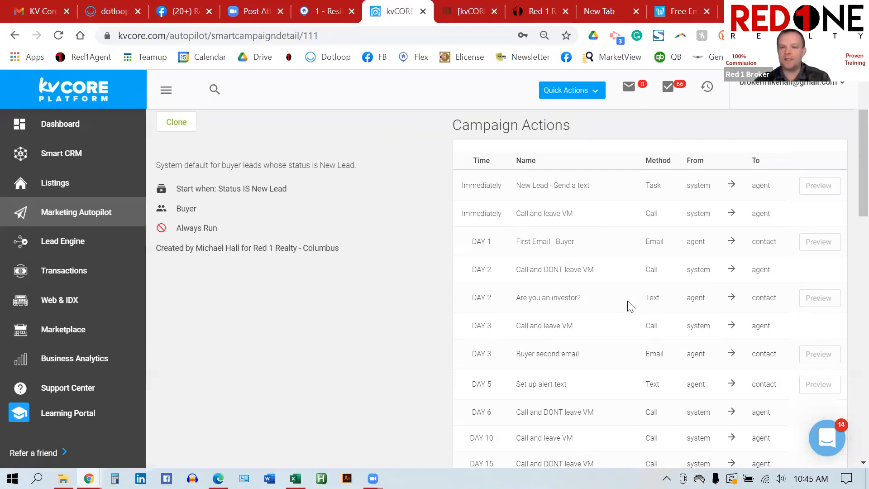
scroll(631, 306, down, 10)
scroll(631, 306, down, 8)
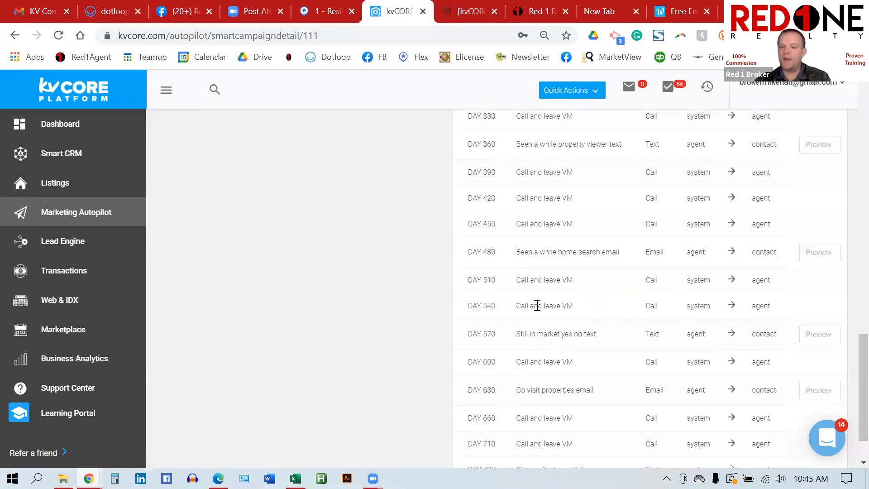
scroll(536, 304, down, 2)
scroll(537, 305, up, 3)
scroll(537, 306, up, 3)
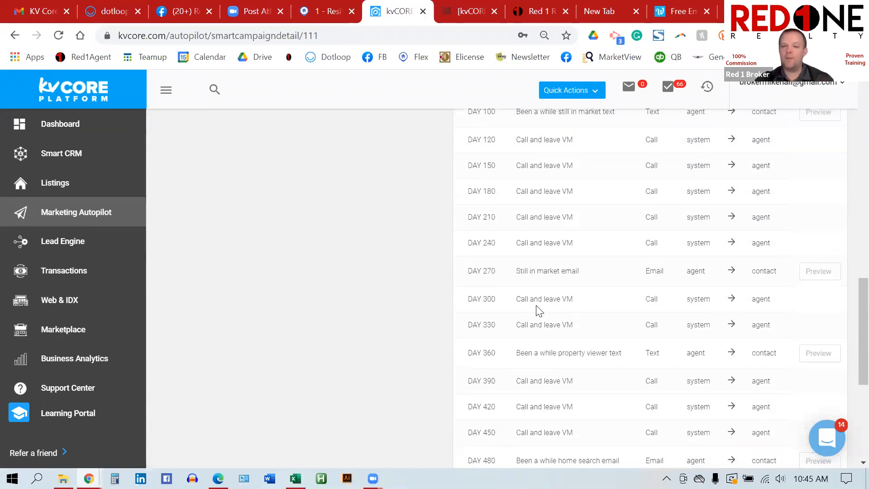
scroll(538, 309, up, 1)
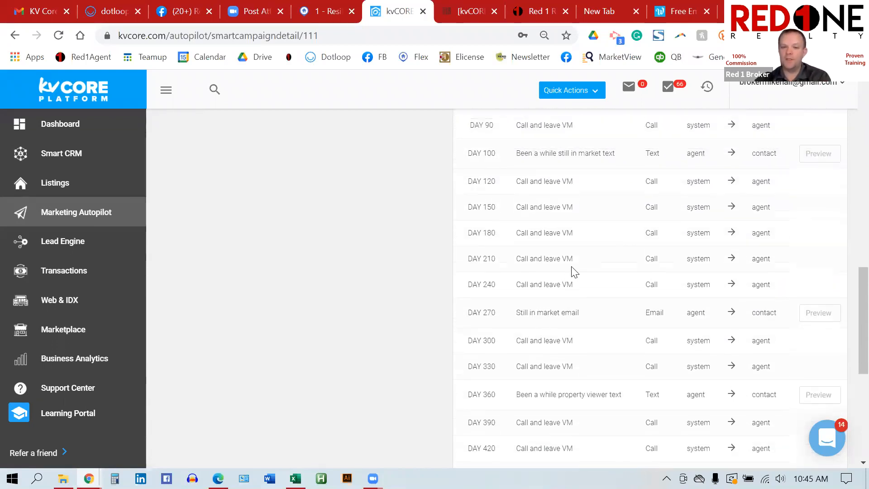
drag(574, 260, 511, 188)
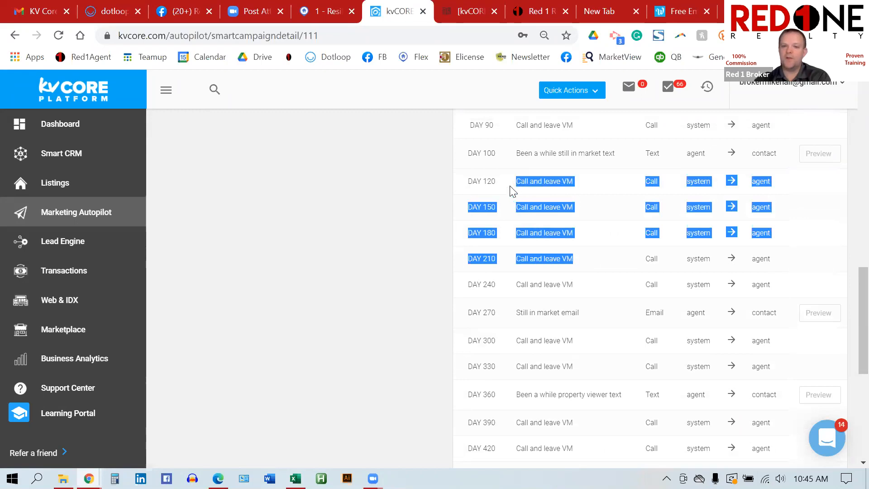
click(603, 230)
Step: Scroll back up to the early actions, such as the DAY 3 'Call and leave VM'
scroll(602, 230, up, 15)
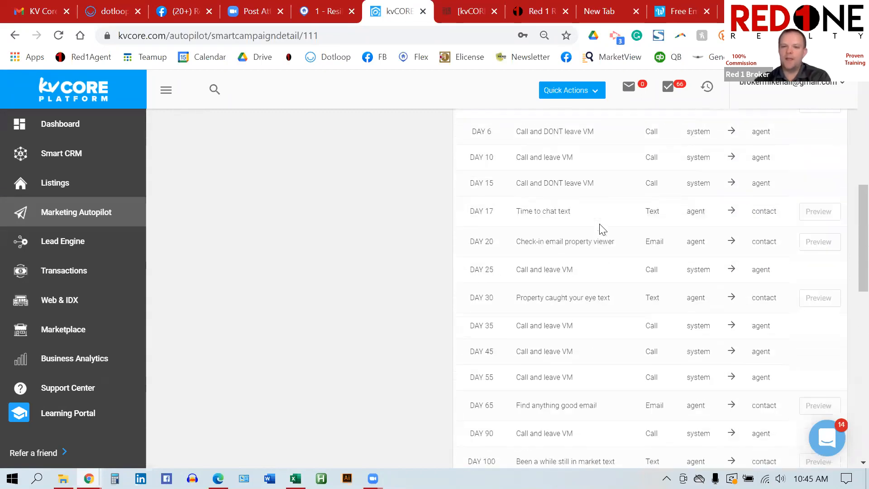
scroll(603, 230, up, 2)
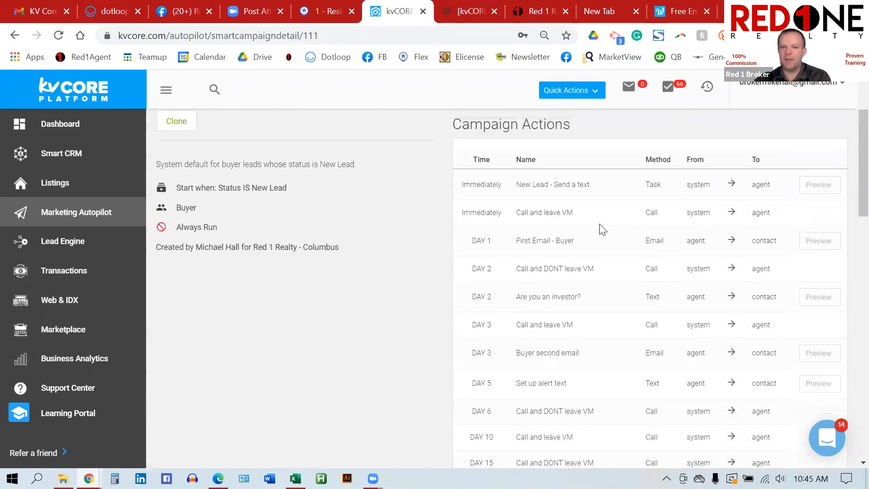
scroll(603, 230, up, 1)
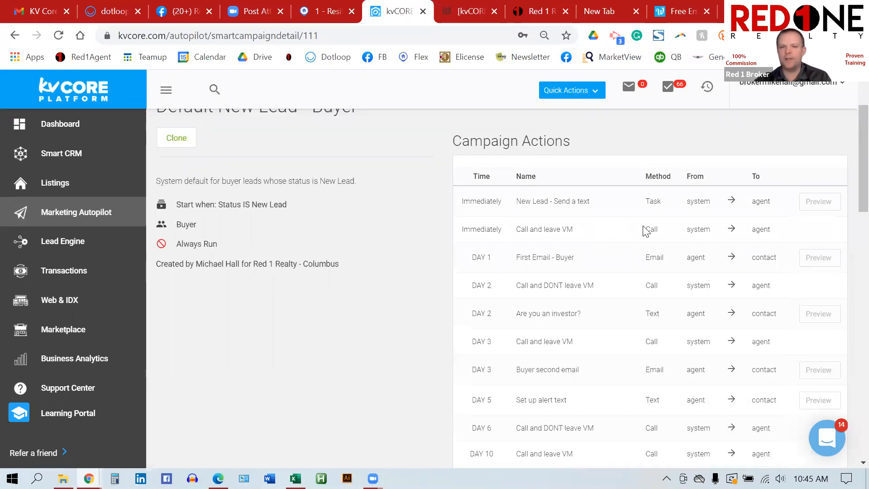
scroll(646, 230, down, 1)
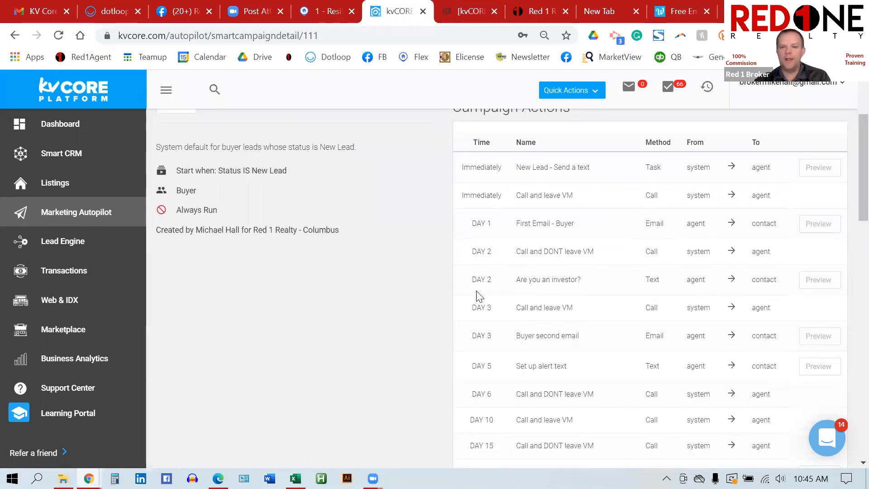
drag(588, 317, 494, 320)
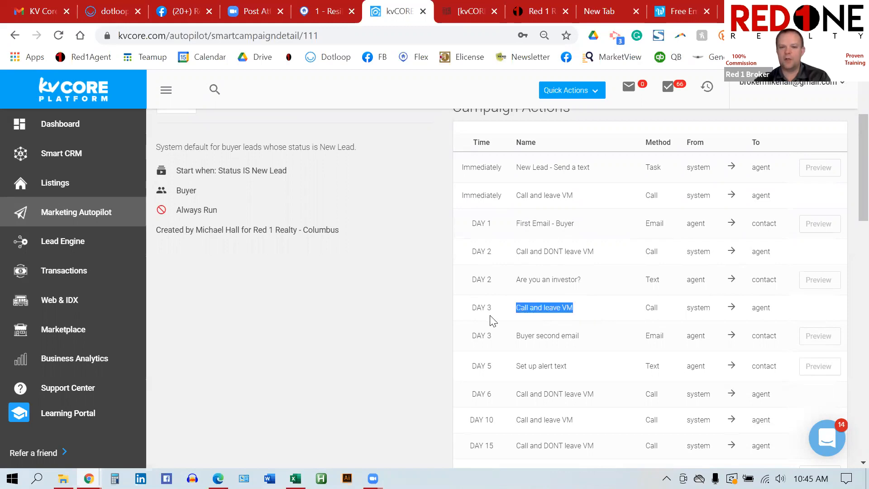
click(488, 306)
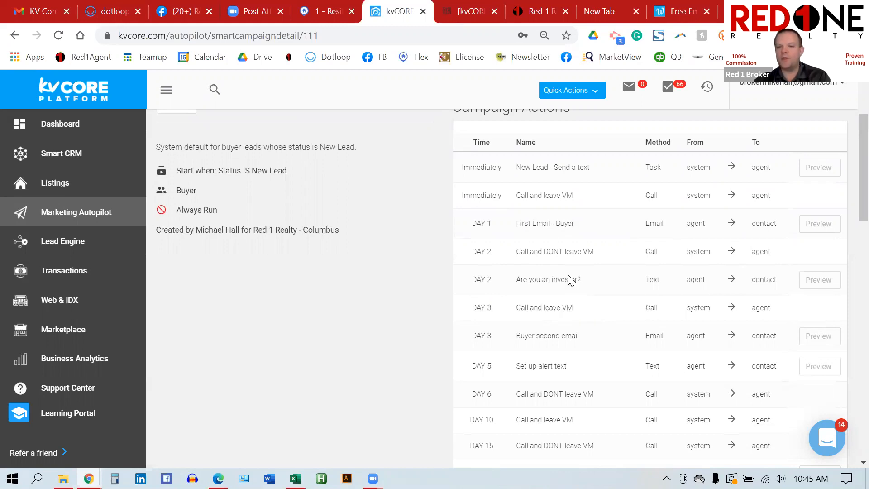
scroll(566, 272, up, 2)
click(176, 209)
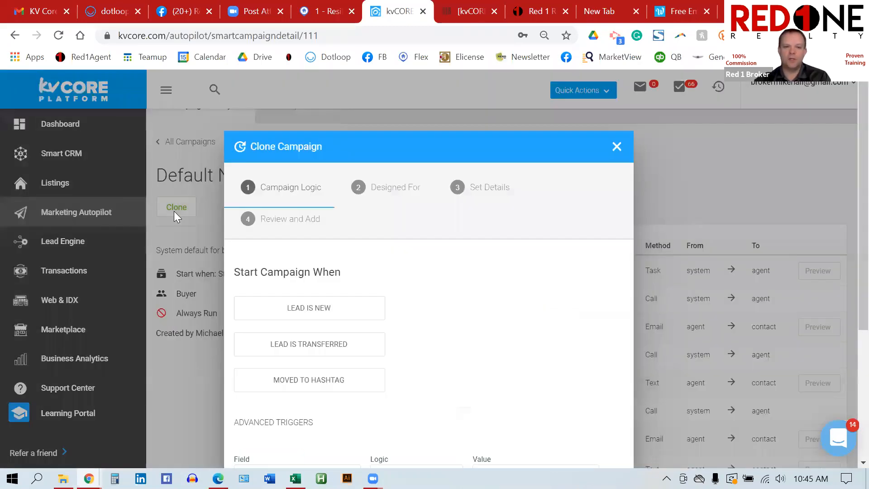
scroll(447, 272, down, 3)
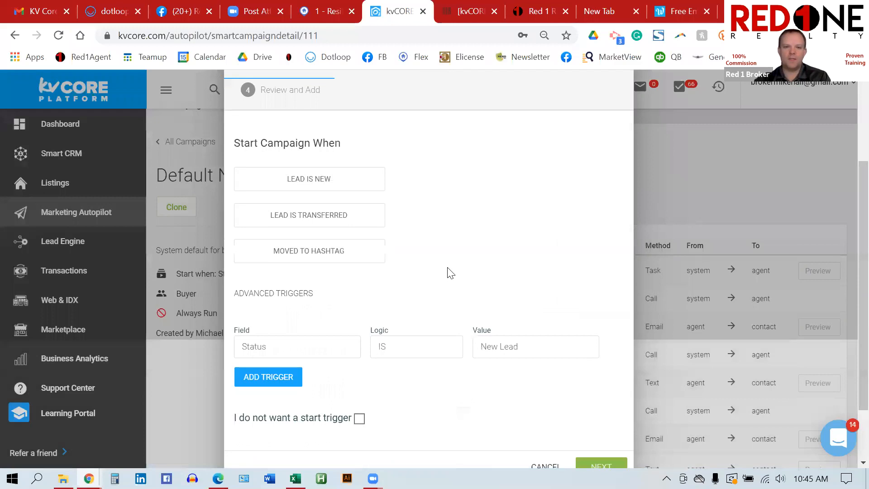
click(350, 184)
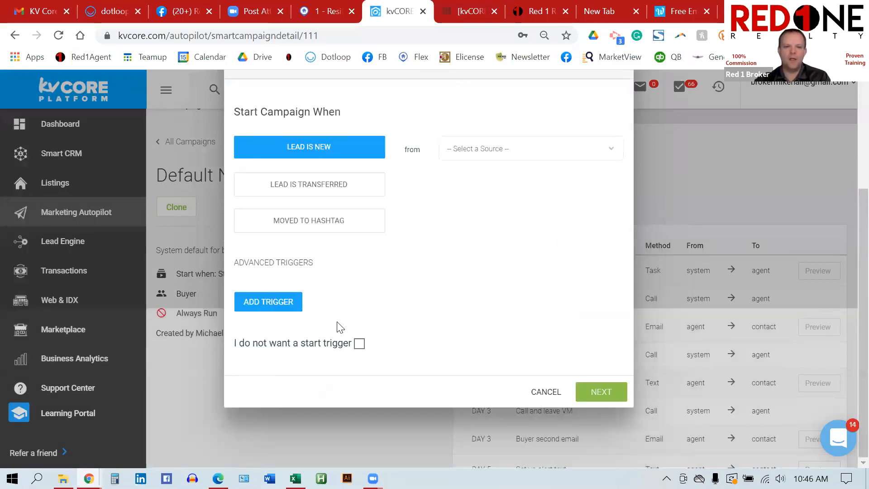
click(595, 401)
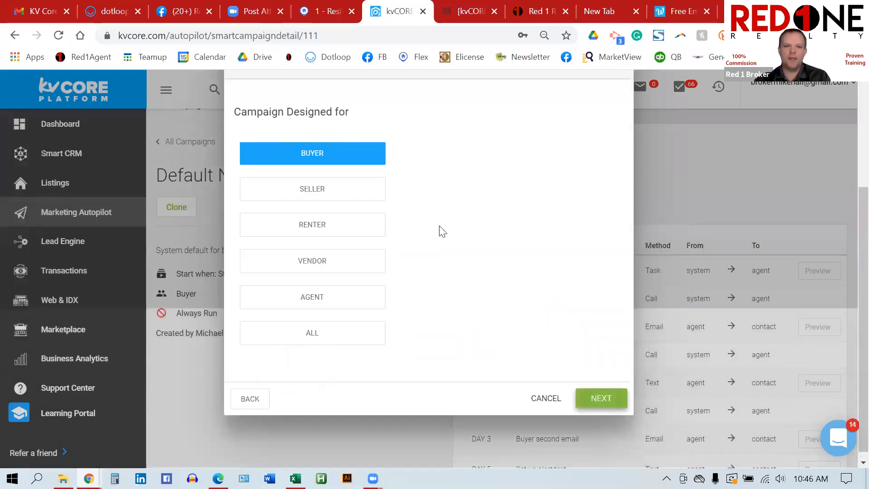
click(590, 398)
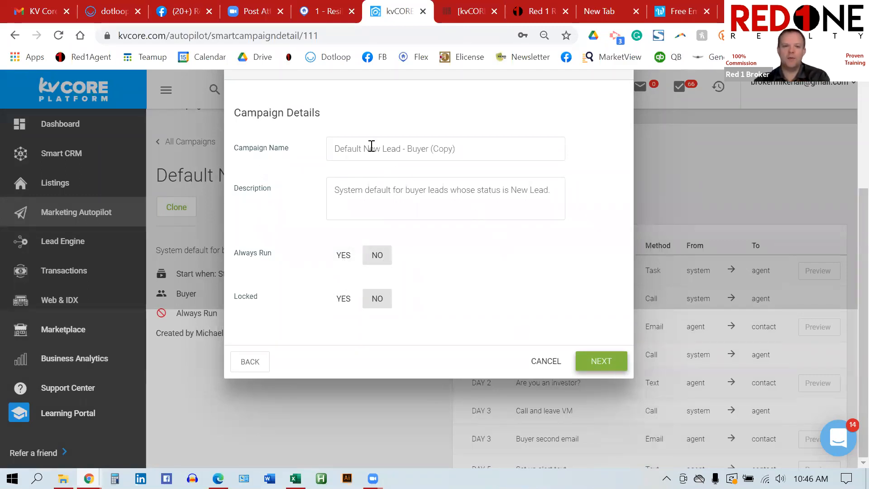
triple_click(462, 150)
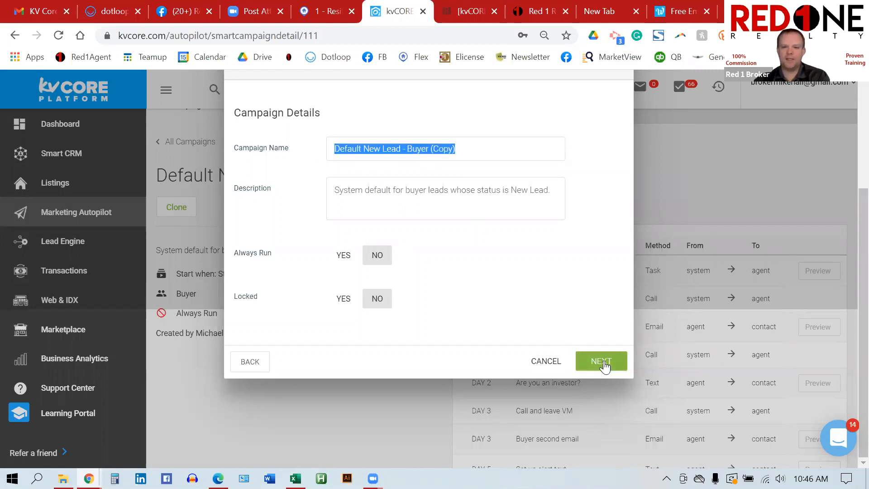
click(544, 361)
click(383, 343)
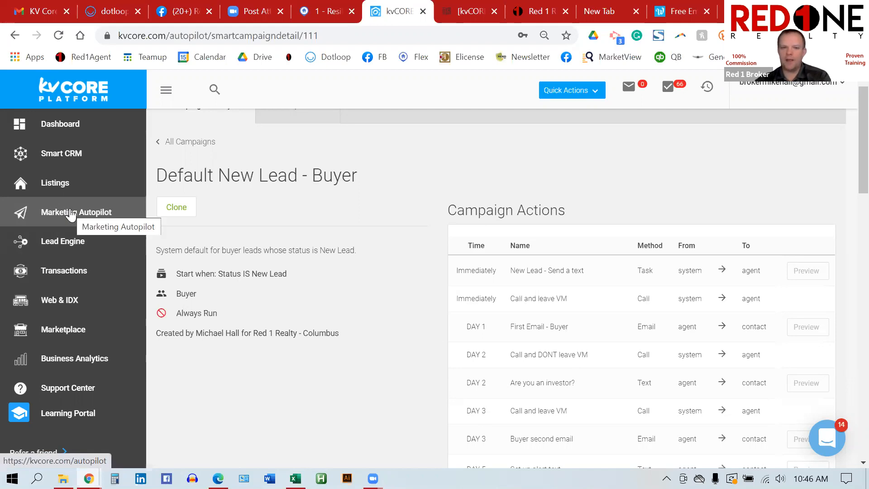
Step: Browse the 14 campaigns in the Smart Campaigns library, then return to Marketing Autopilot
click(100, 219)
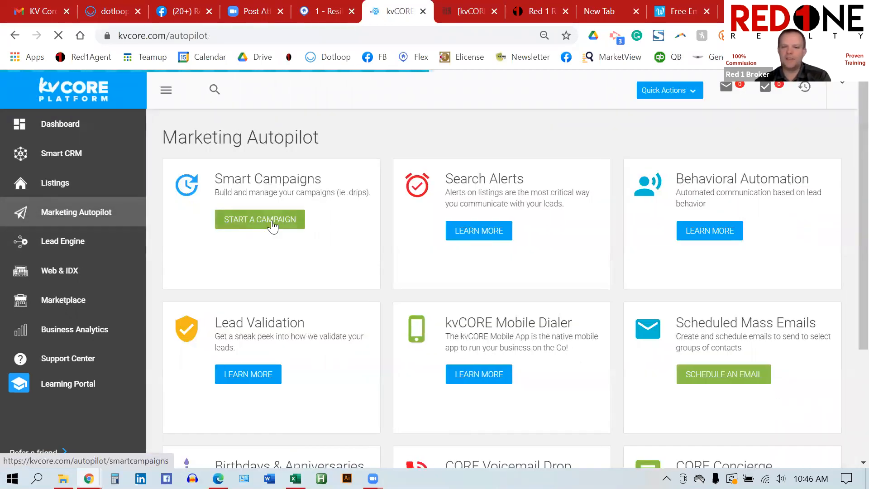
click(272, 226)
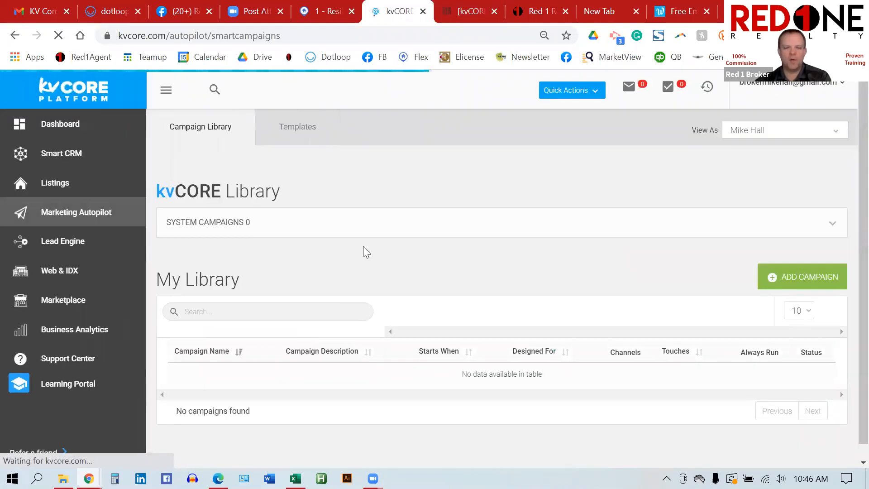
scroll(363, 252, down, 3)
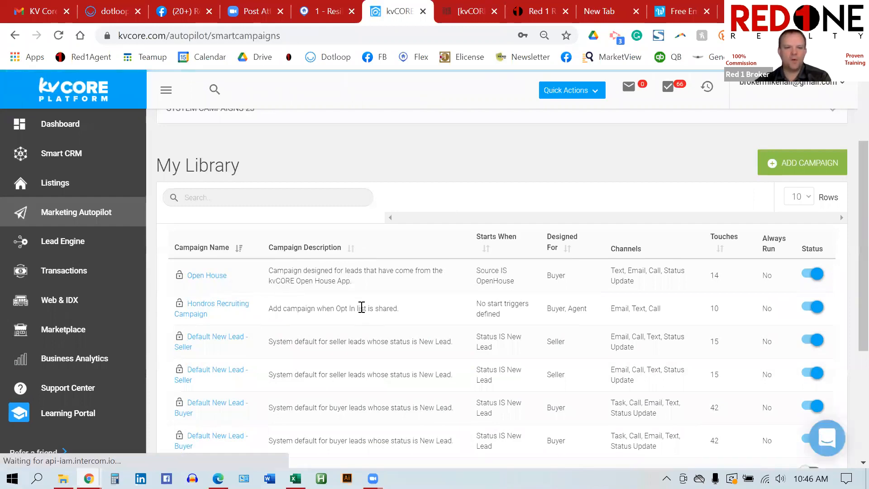
scroll(362, 308, down, 5)
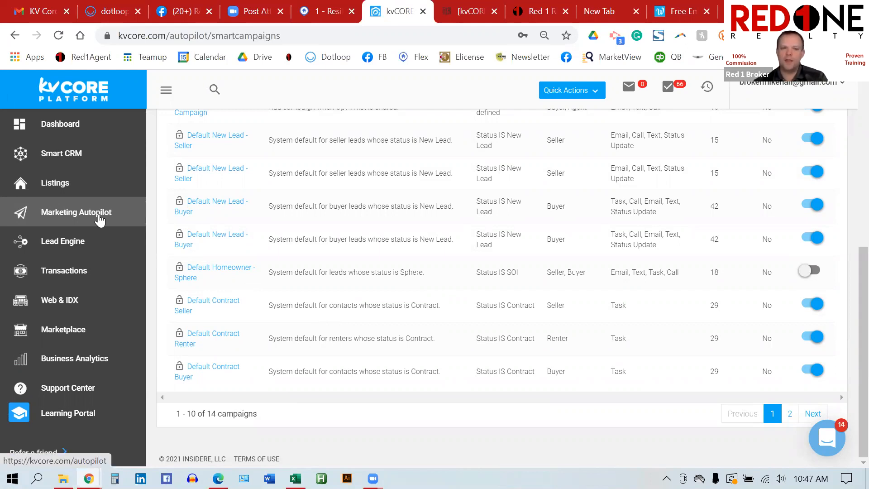
click(101, 214)
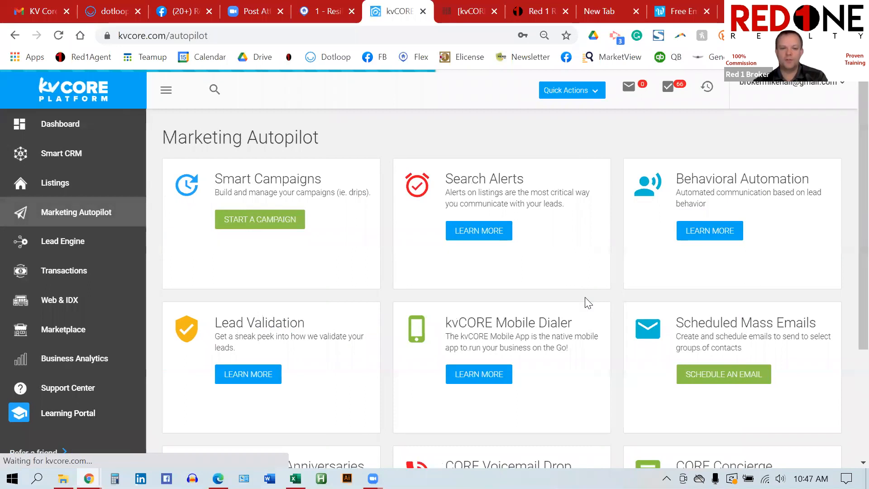
Step: Look over the Marketing Autopilot cards, reload the page, then go to the Web & IDX Website Manager
scroll(587, 302, down, 3)
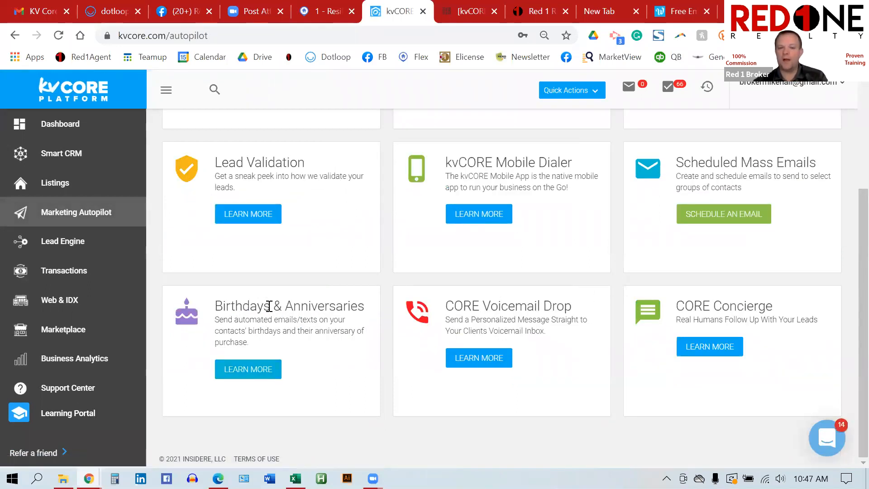
drag(271, 307, 210, 300)
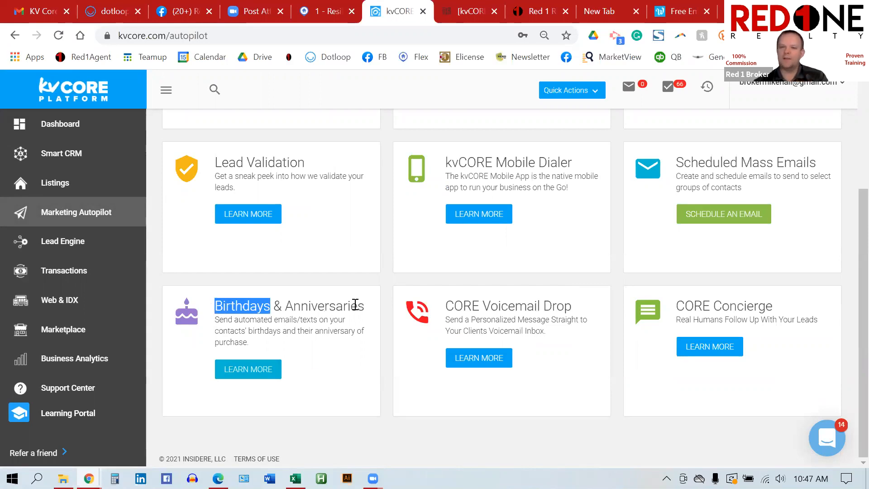
scroll(470, 305, up, 3)
scroll(471, 308, up, 1)
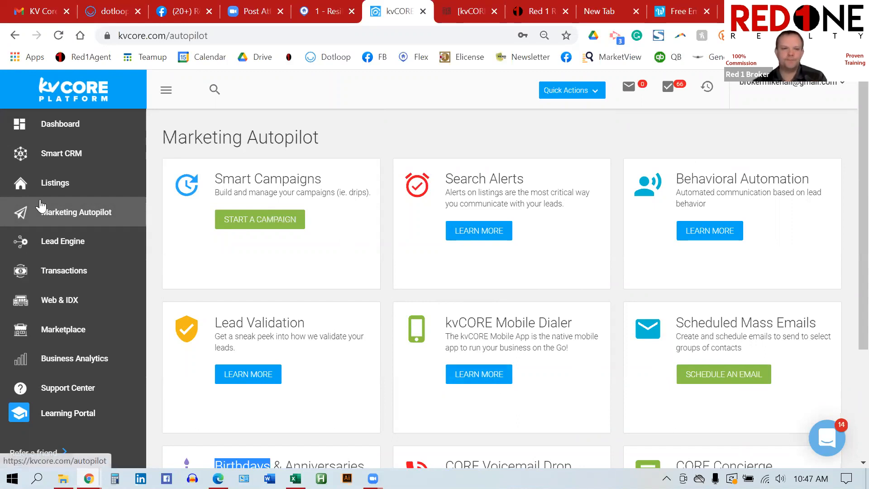
click(74, 221)
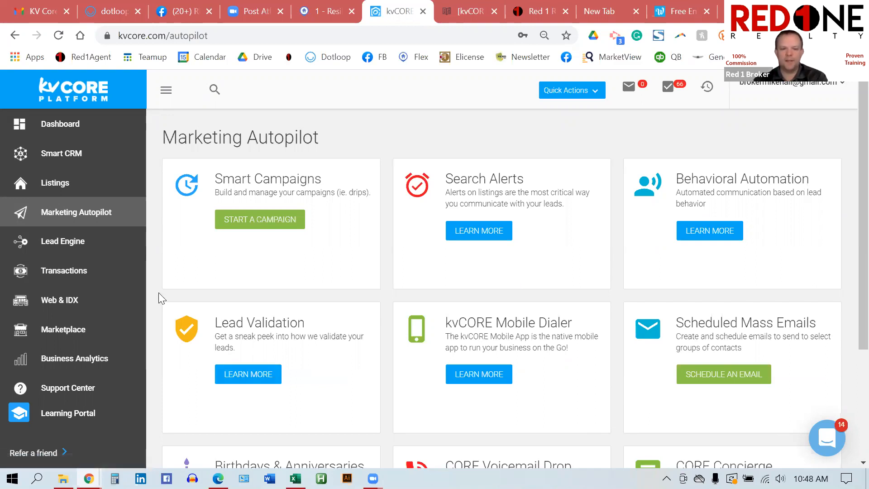
click(60, 308)
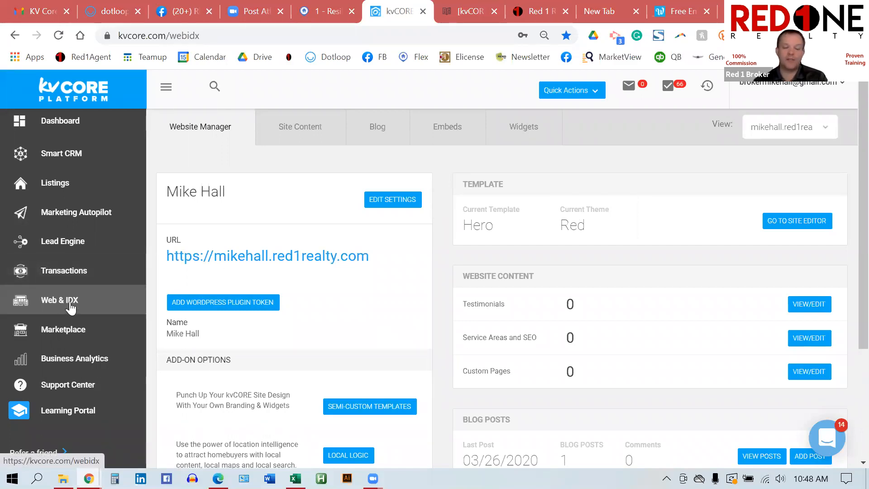
Step: Open the agent's live Red One website from the Website Manager's URL link
click(278, 259)
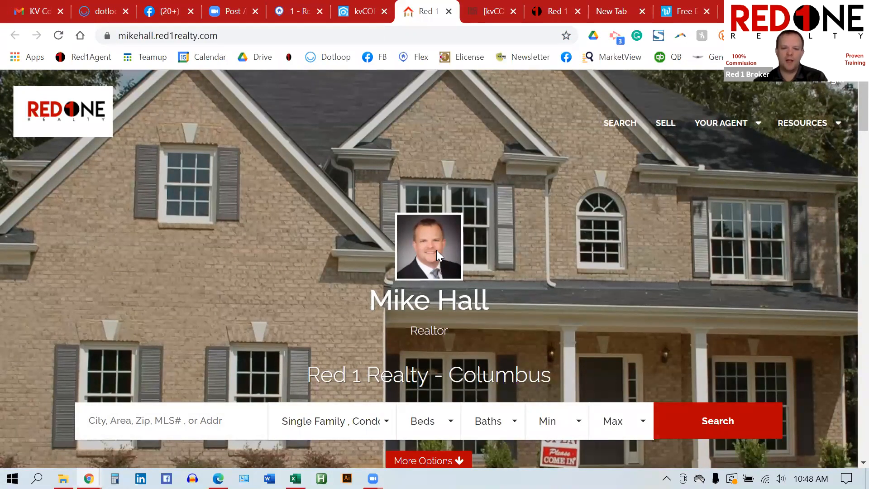
Step: Look over the site's red contact bar and listing categories, then switch back to the kvCORE tab
scroll(438, 255, down, 5)
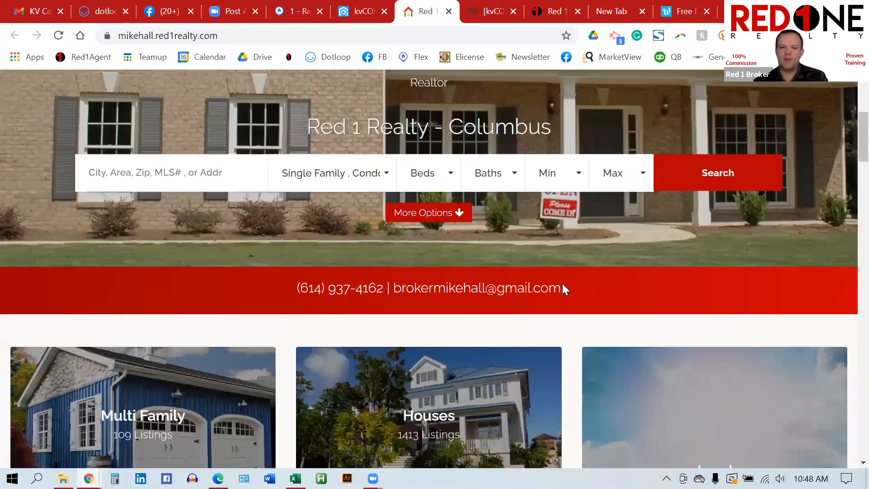
drag(563, 288, 308, 288)
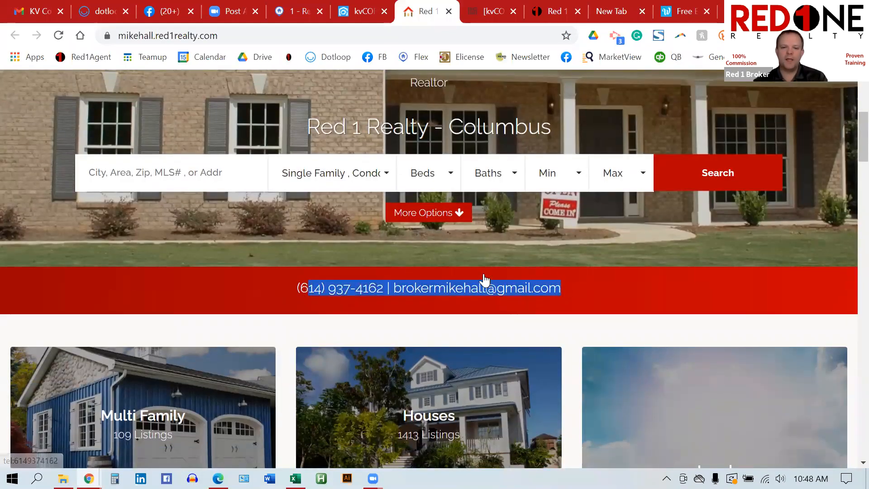
scroll(483, 279, down, 3)
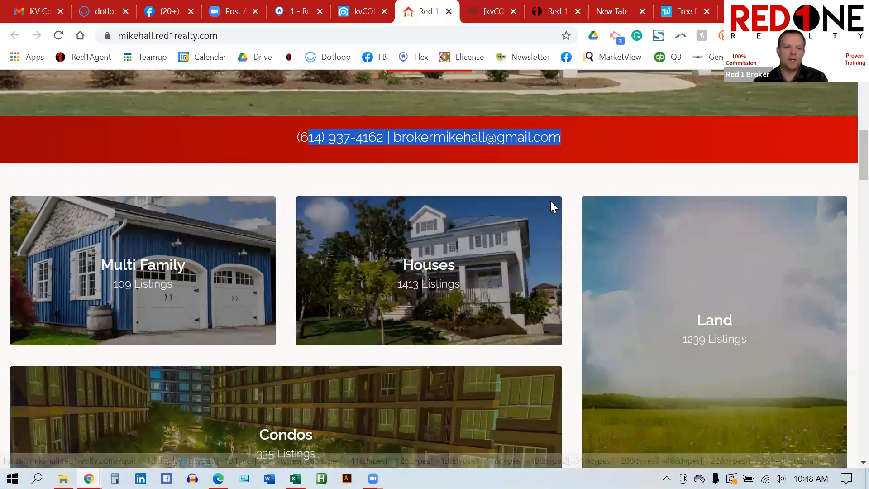
scroll(552, 192, up, 9)
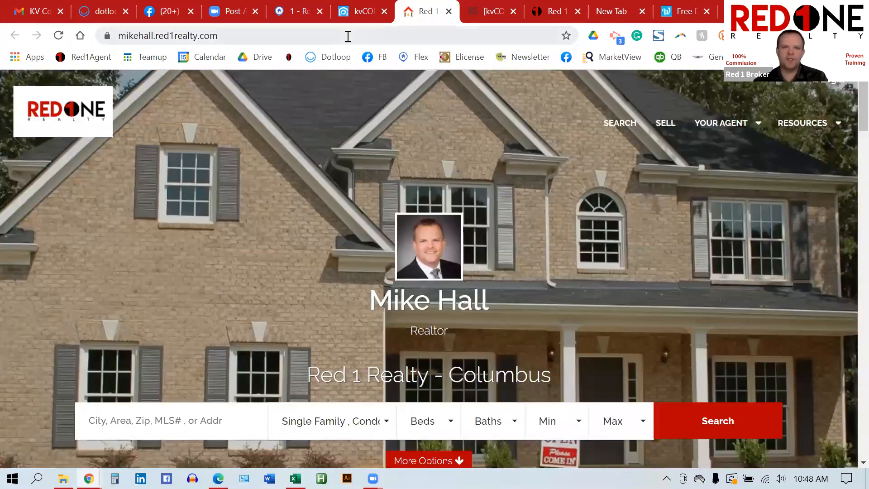
click(363, 11)
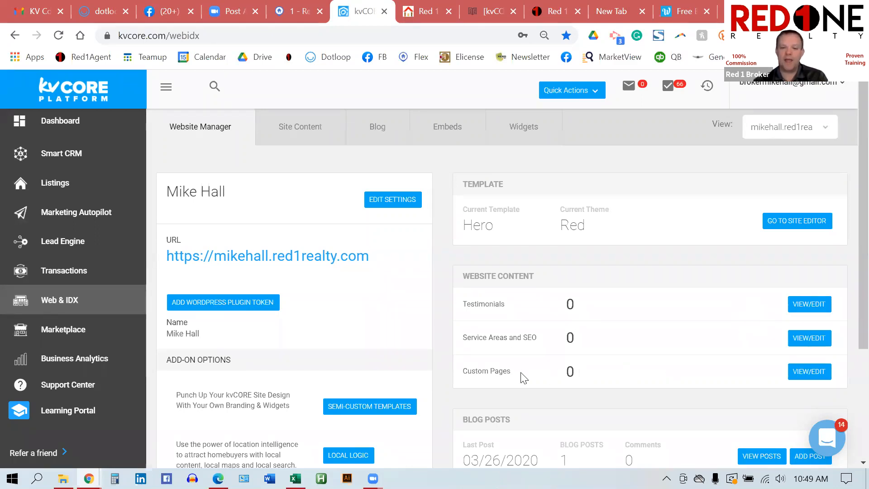
Step: Point out the Custom Pages, Service Areas and SEO, and Testimonials sections in Website Manager
drag(515, 375, 463, 380)
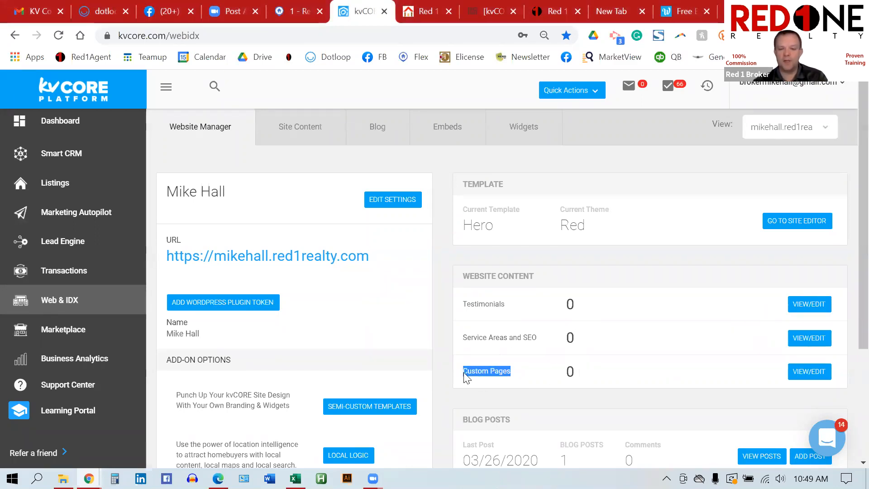
drag(537, 337, 459, 340)
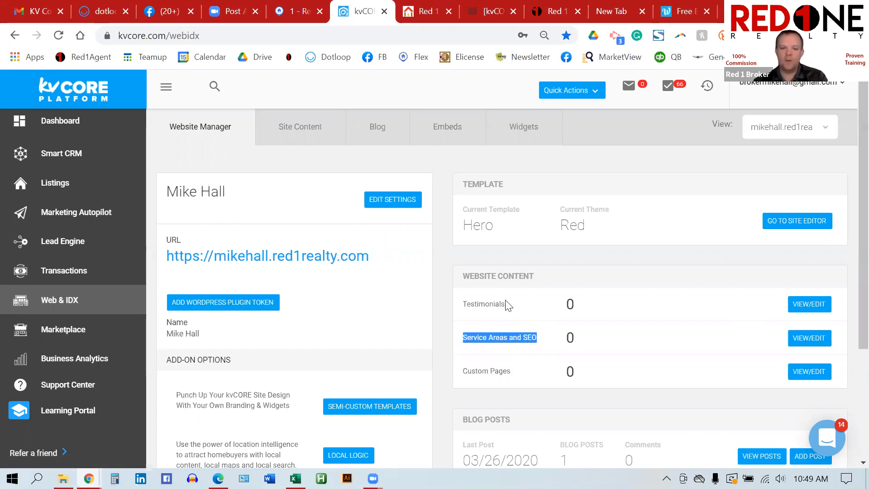
drag(506, 306, 461, 311)
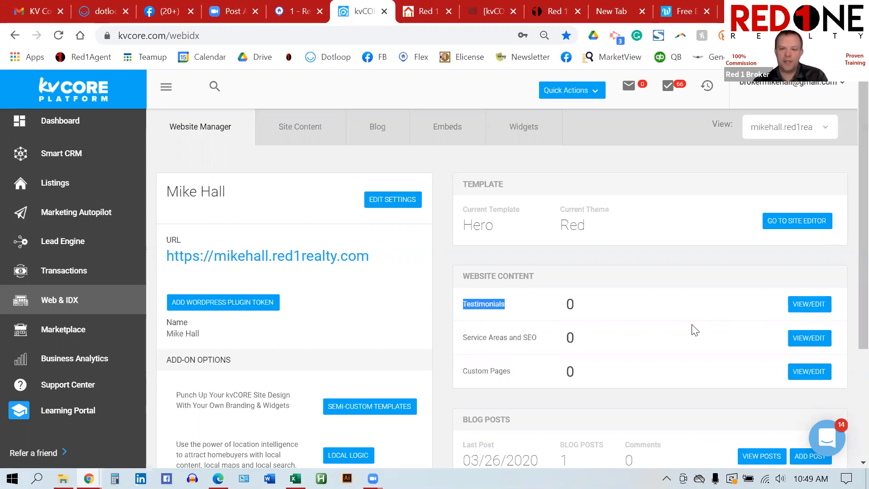
scroll(692, 327, down, 2)
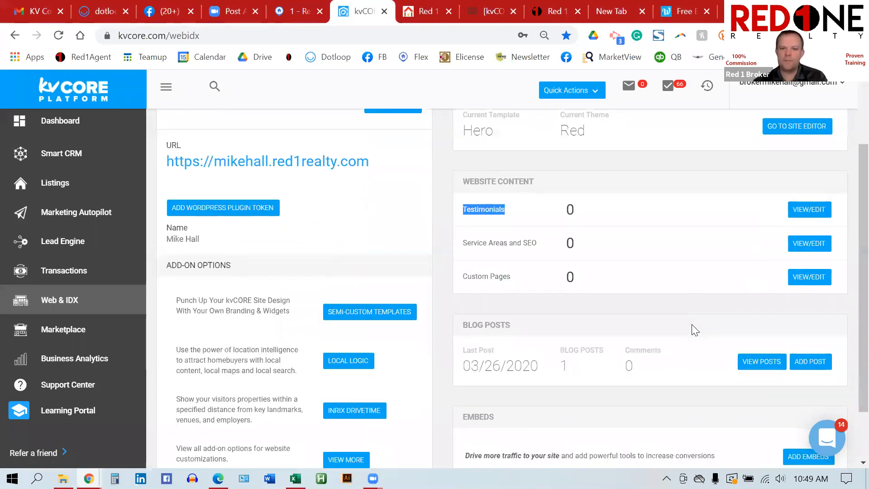
click(626, 289)
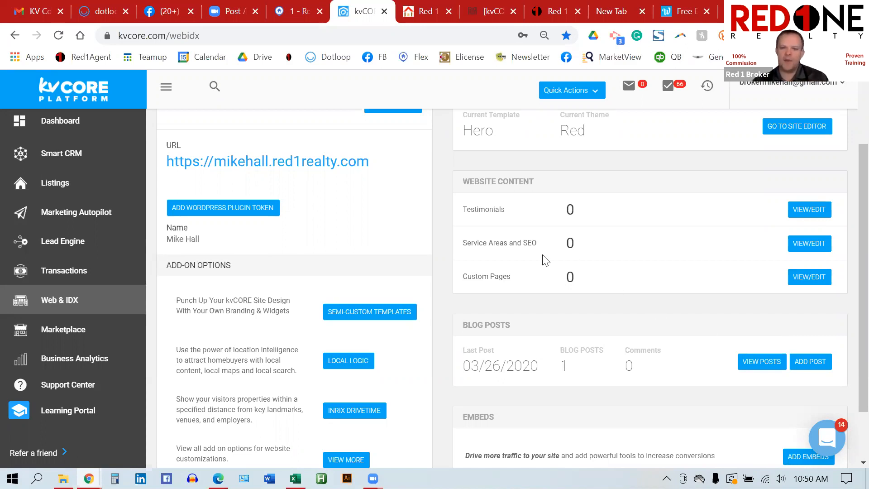
Step: Open the agent website's settings, then switch to the KV Core 101 email in Gmail
scroll(436, 242, up, 2)
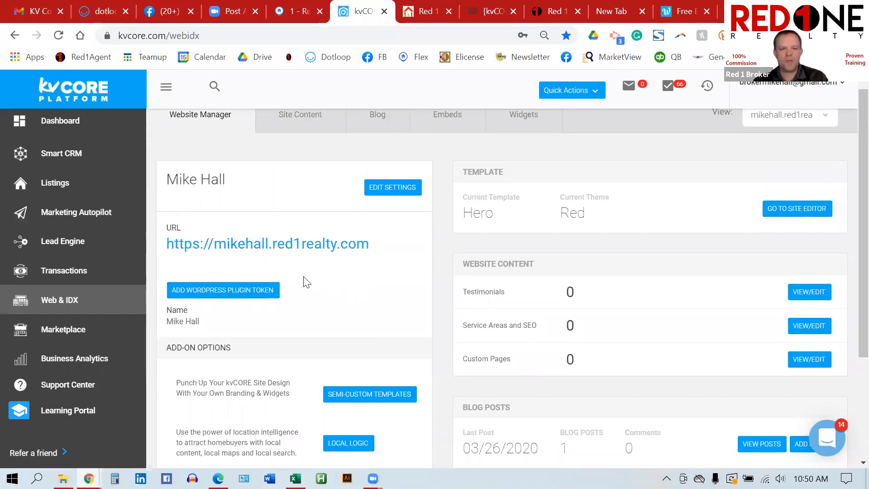
click(389, 190)
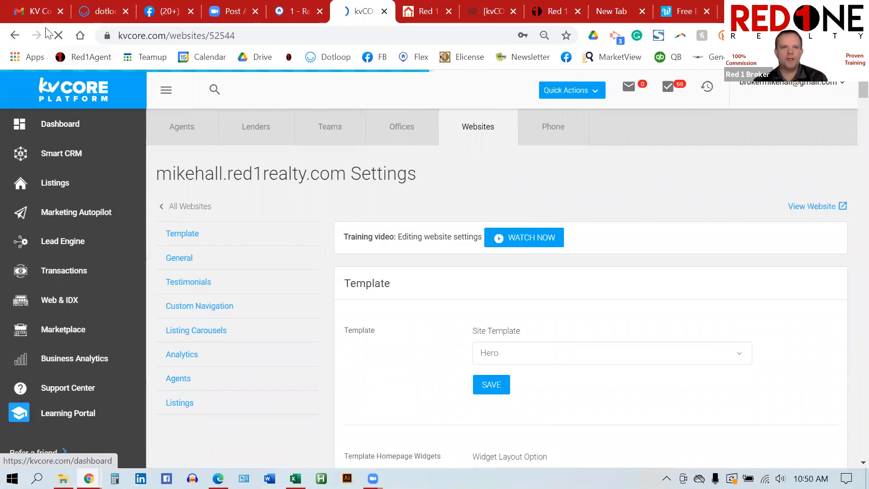
click(39, 12)
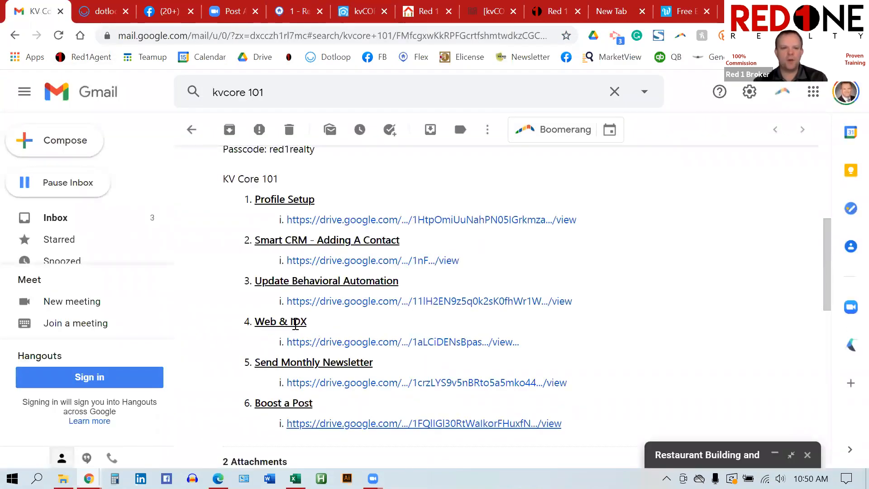
Step: Highlight the Web & IDX lesson heading, then move through the WiseStamp and new browser tabs
drag(307, 322, 253, 322)
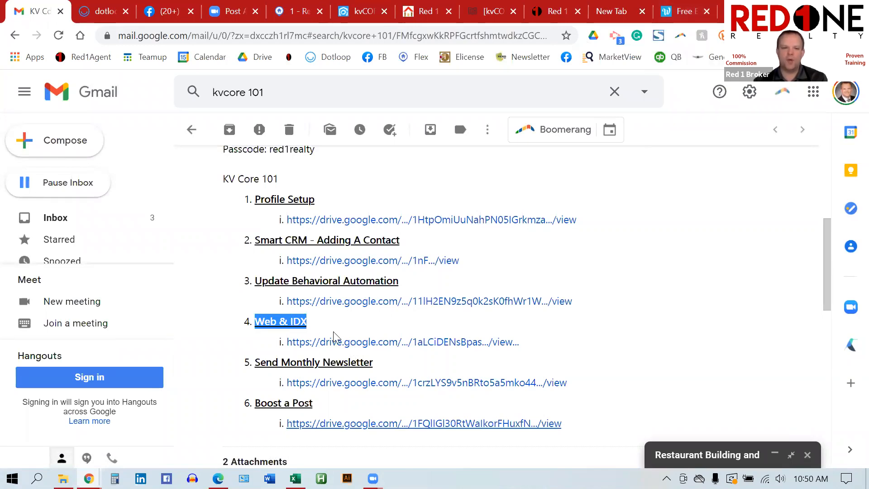
click(673, 11)
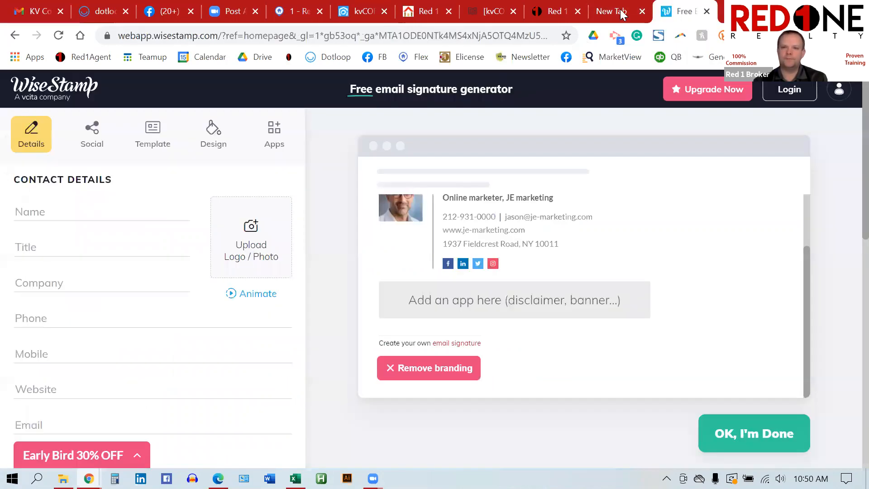
click(615, 11)
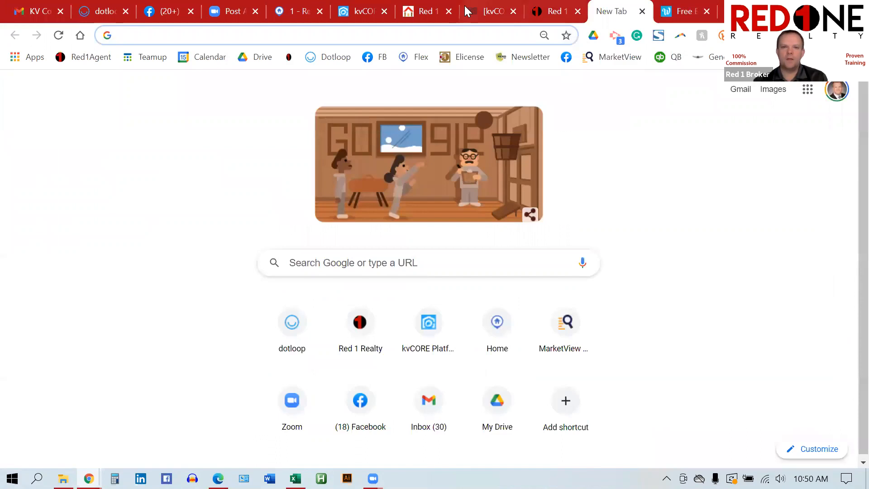
Step: Return to the kvCORE website settings and point out the training video note
click(360, 11)
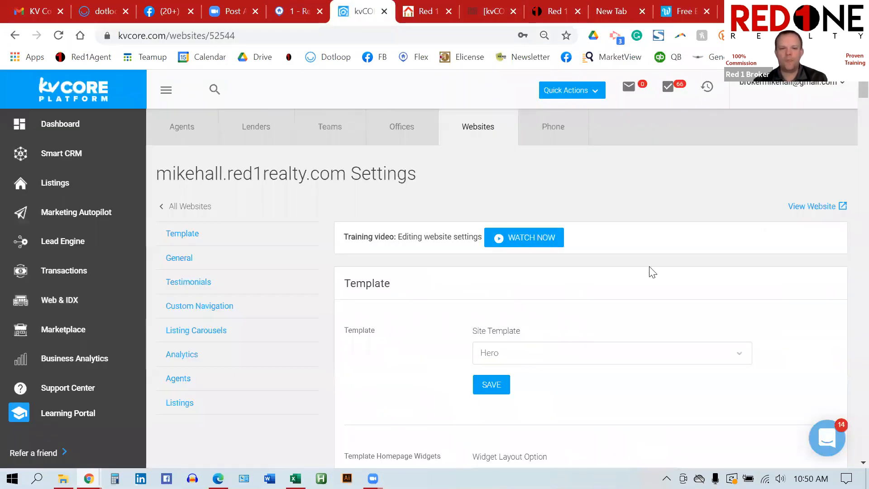
drag(430, 236, 352, 237)
click(429, 210)
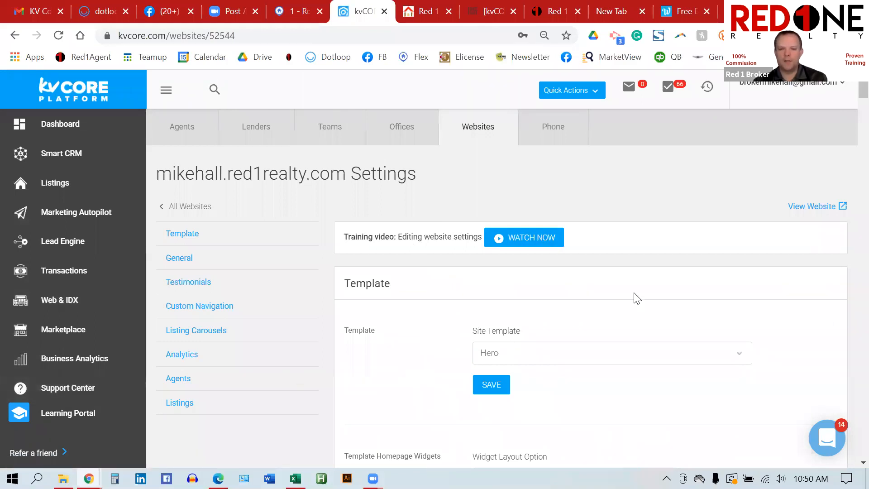
scroll(637, 299, down, 2)
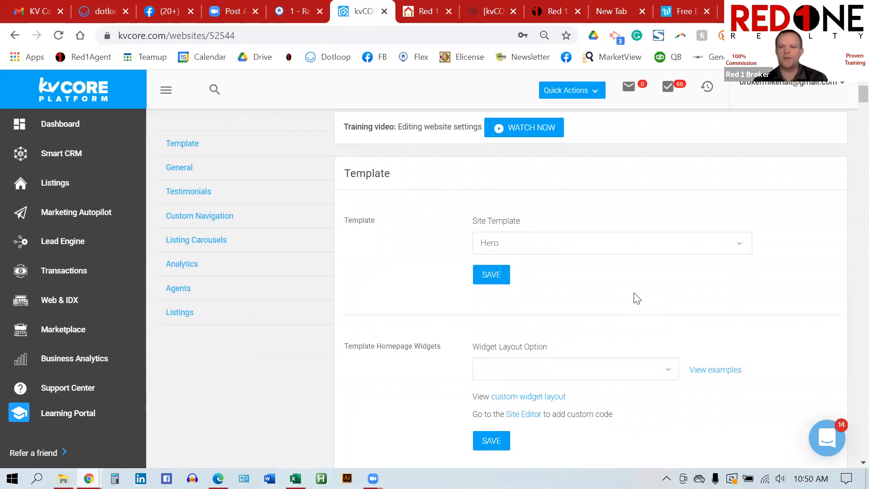
scroll(635, 298, down, 1)
click(557, 186)
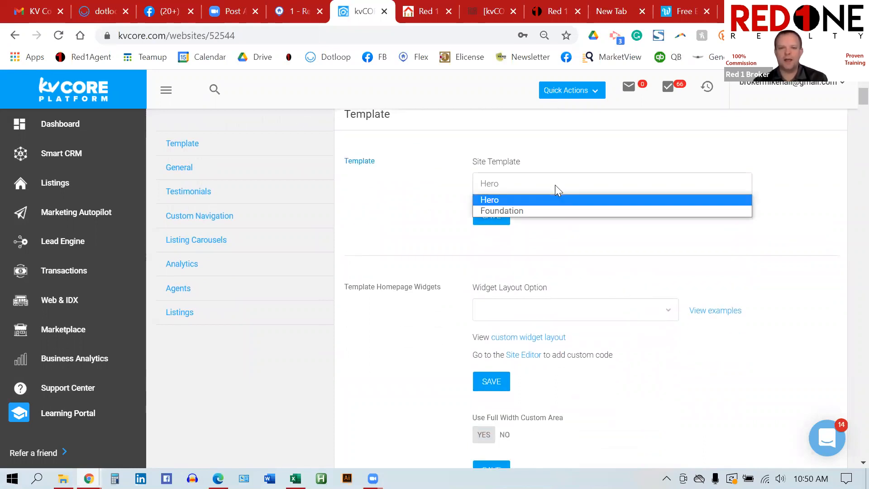
click(422, 187)
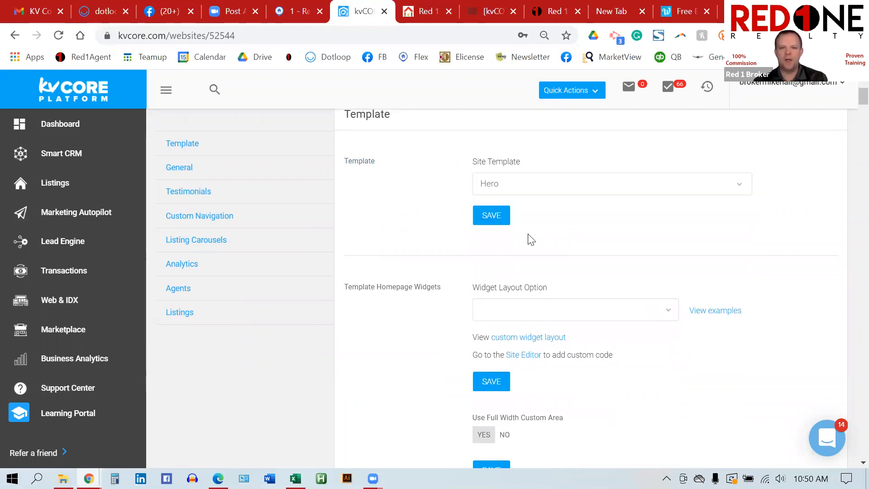
scroll(531, 240, down, 2)
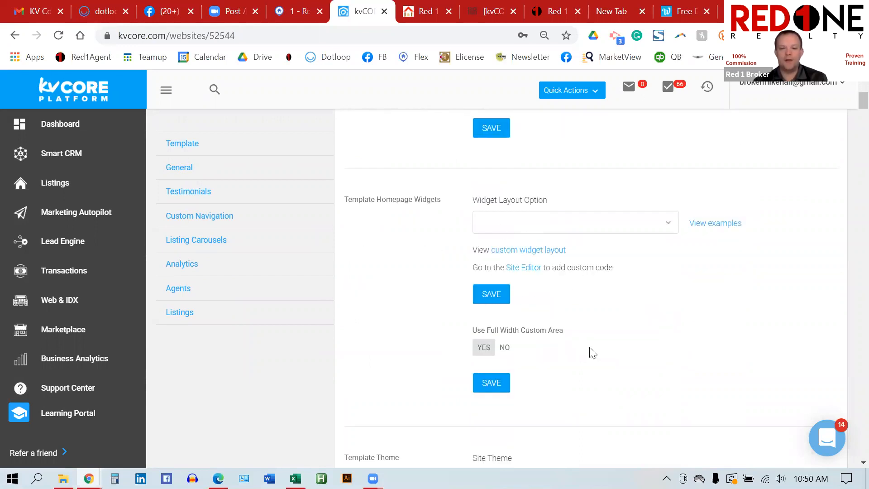
scroll(593, 353, down, 2)
scroll(591, 352, down, 1)
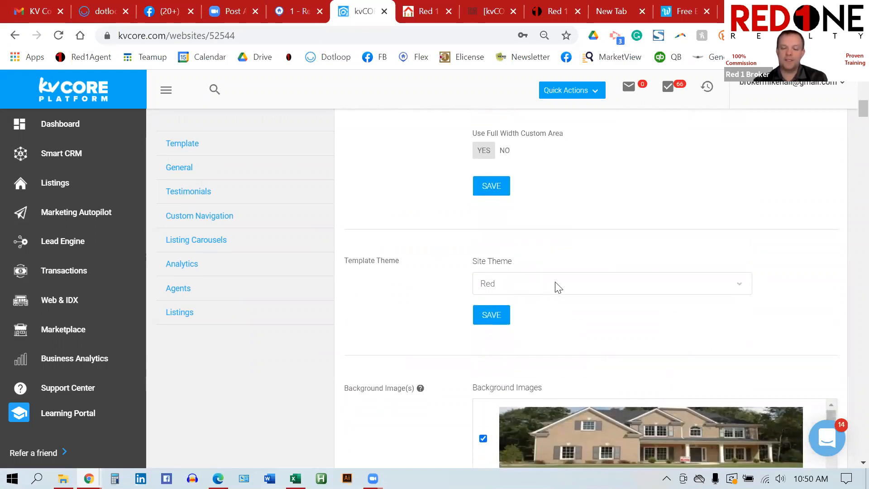
click(720, 293)
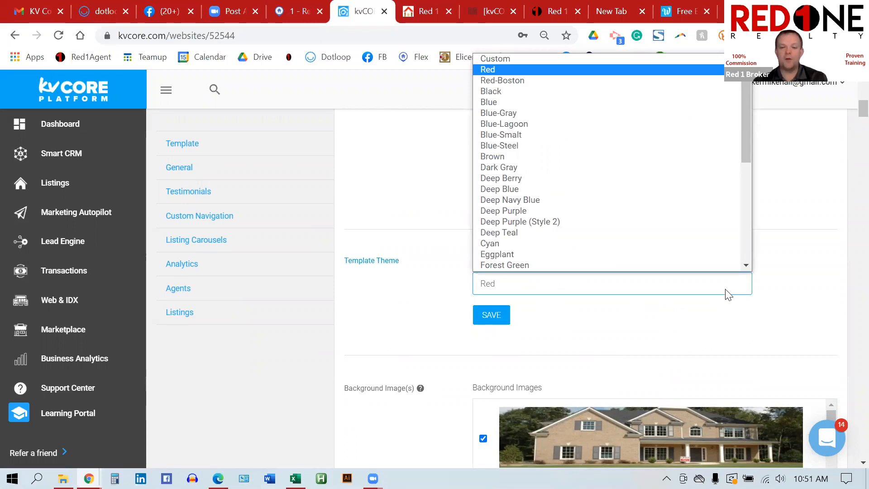
click(782, 311)
scroll(720, 319, down, 3)
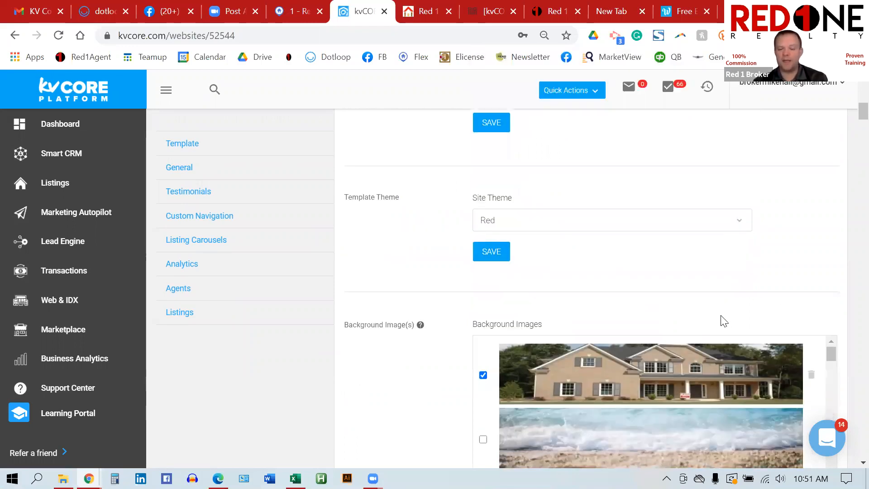
scroll(721, 315, down, 3)
scroll(721, 315, up, 3)
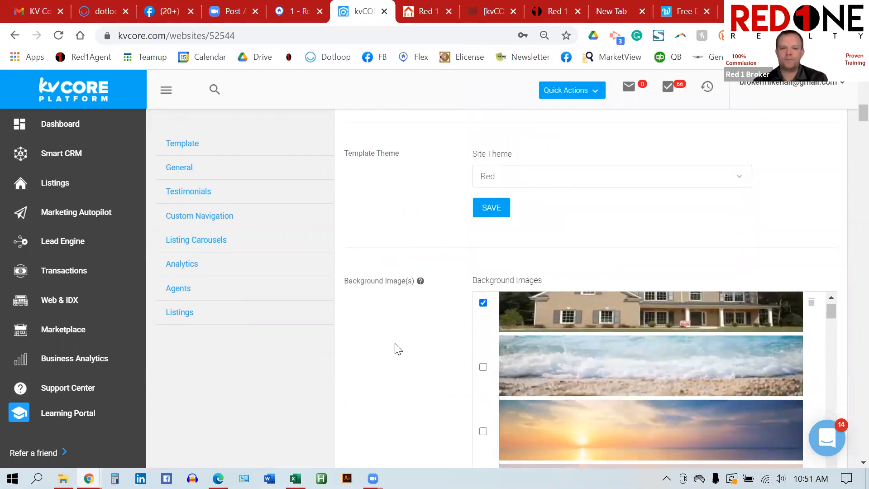
scroll(398, 350, down, 2)
scroll(398, 350, down, 2)
scroll(635, 192, up, 1)
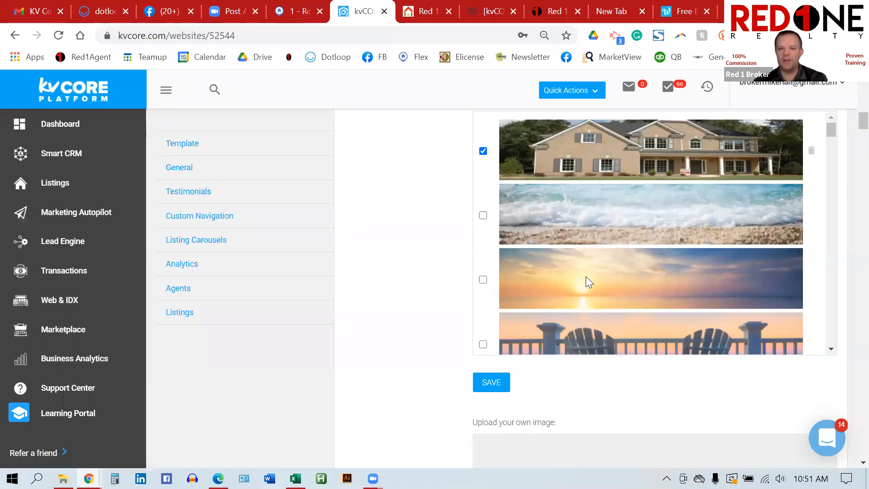
scroll(586, 277, down, 8)
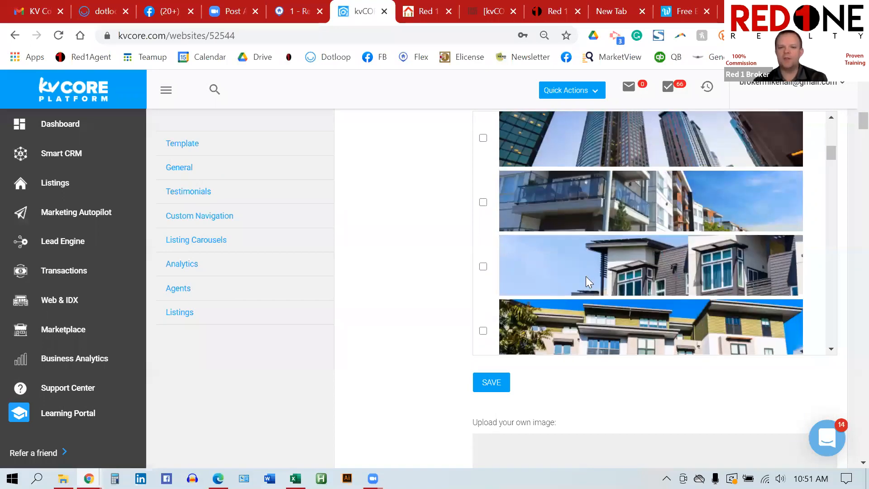
scroll(586, 276, down, 5)
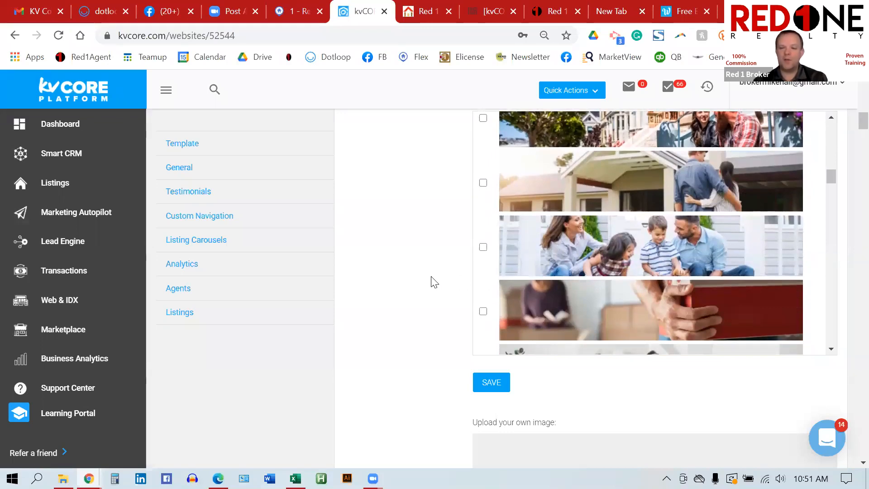
scroll(431, 282, down, 5)
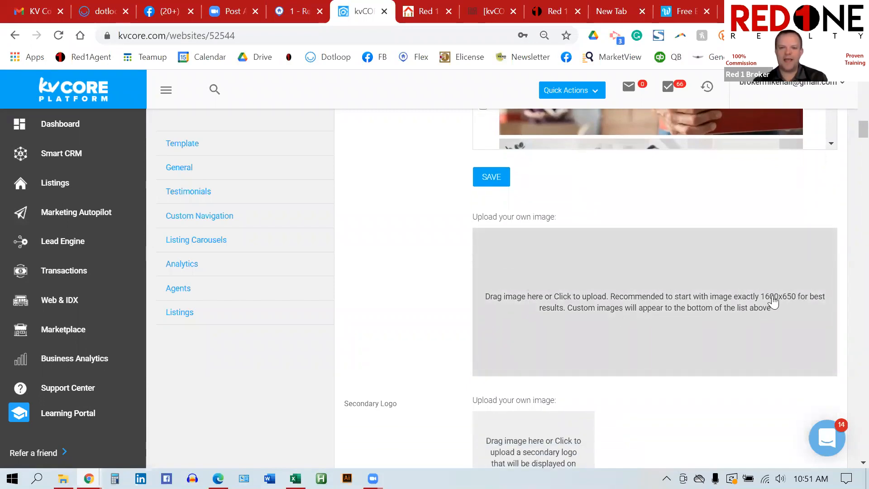
click(757, 298)
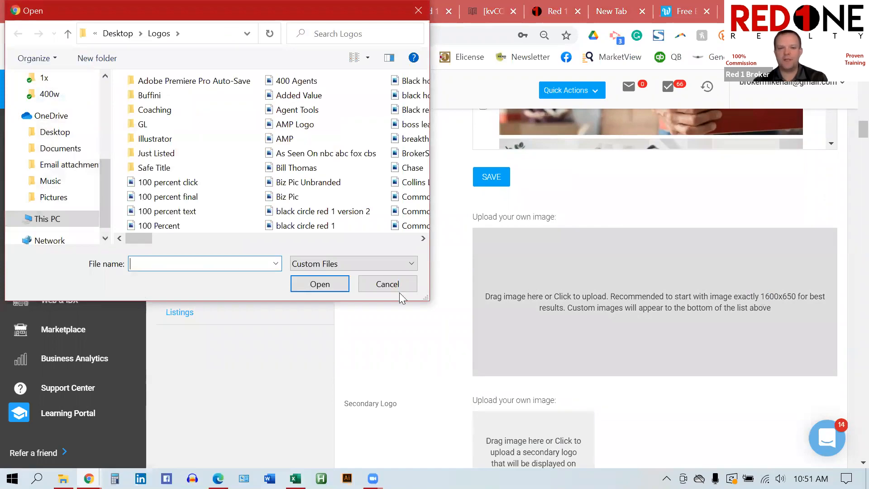
click(393, 288)
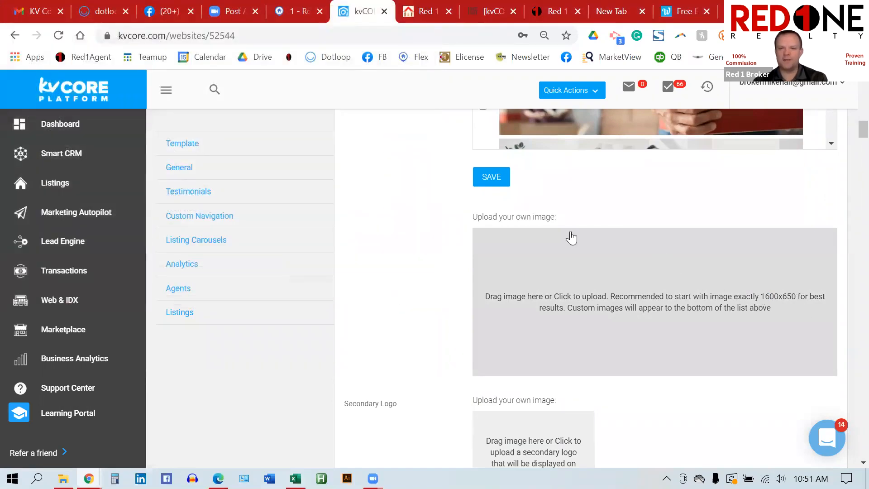
scroll(460, 220, up, 3)
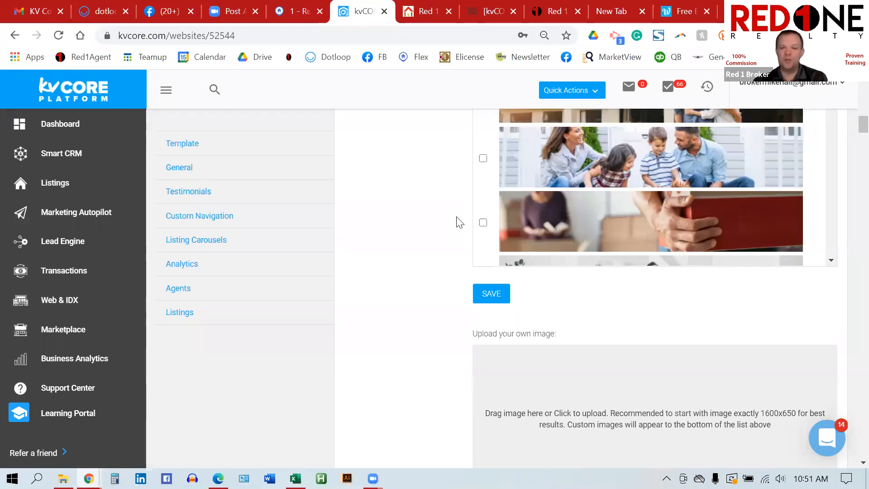
scroll(609, 224, down, 3)
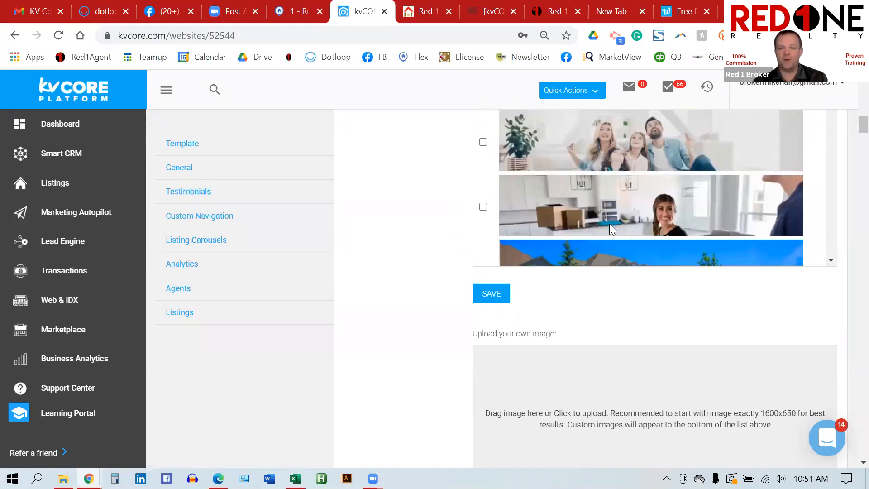
scroll(609, 224, down, 3)
scroll(408, 289, down, 3)
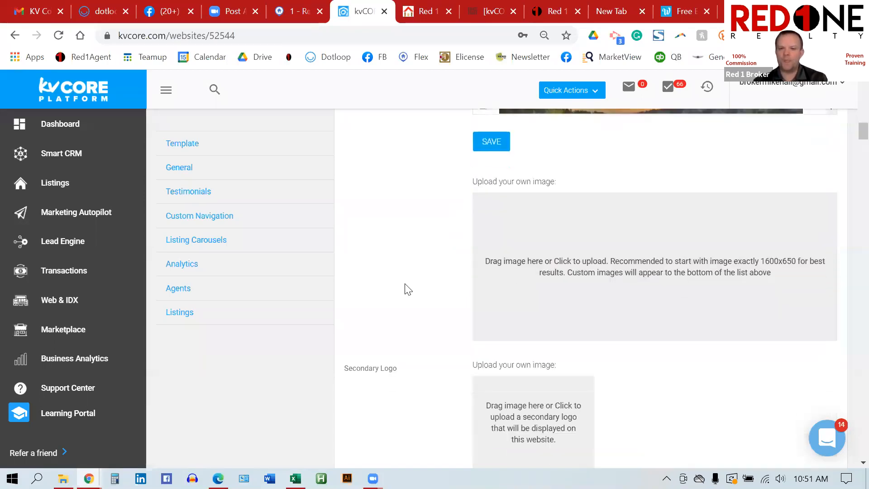
scroll(407, 288, down, 2)
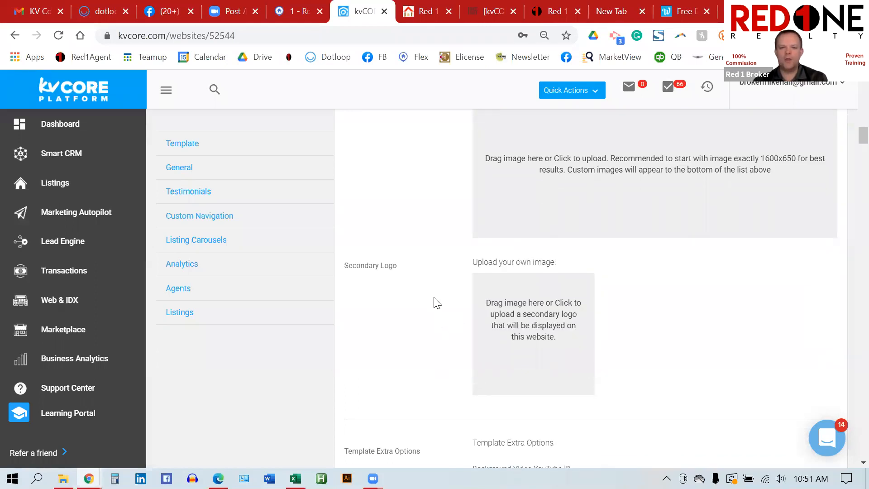
scroll(629, 341, down, 3)
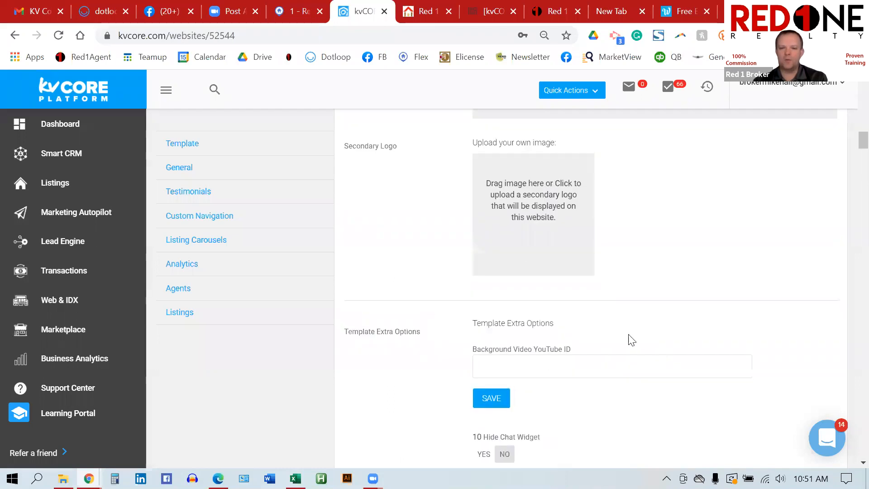
scroll(630, 340, down, 2)
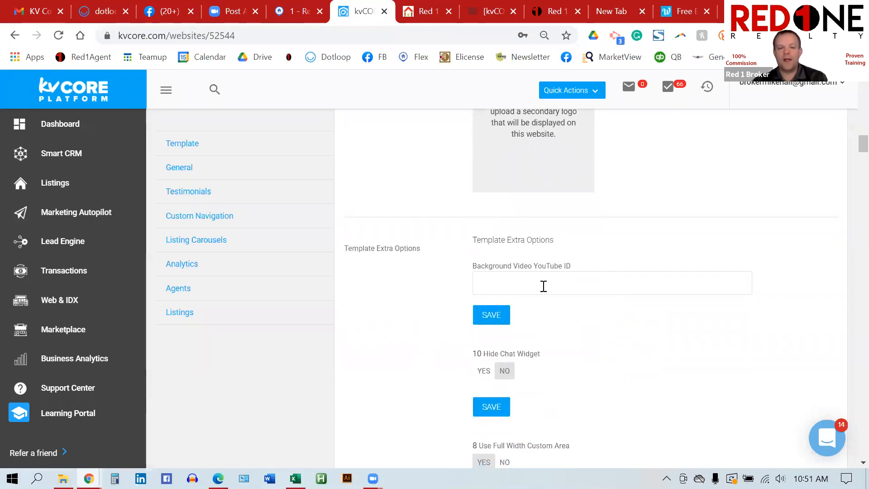
drag(572, 268, 497, 265)
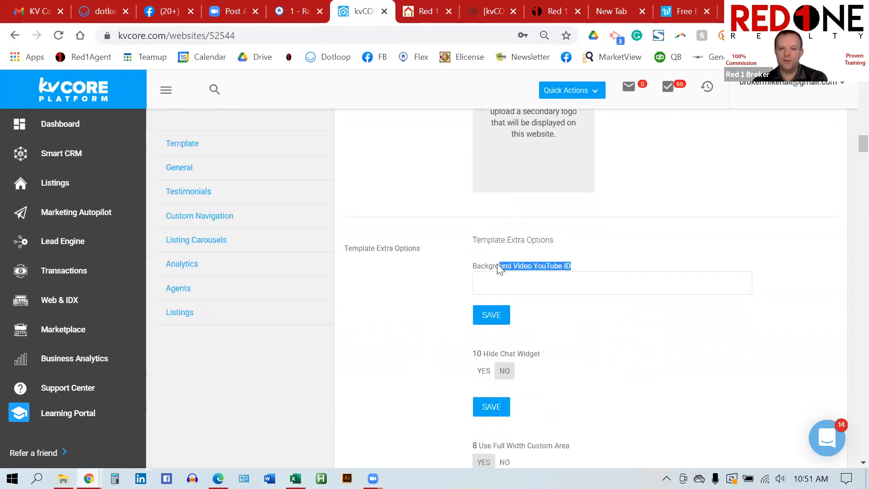
click(675, 259)
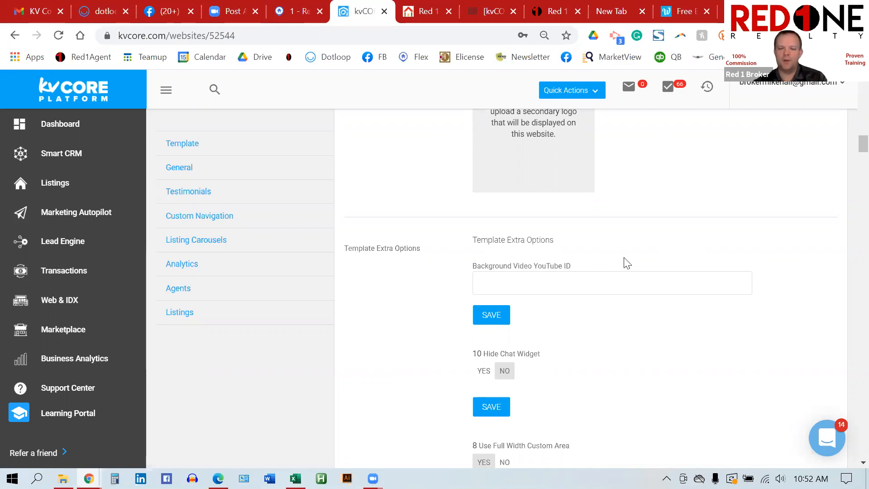
scroll(627, 264, down, 3)
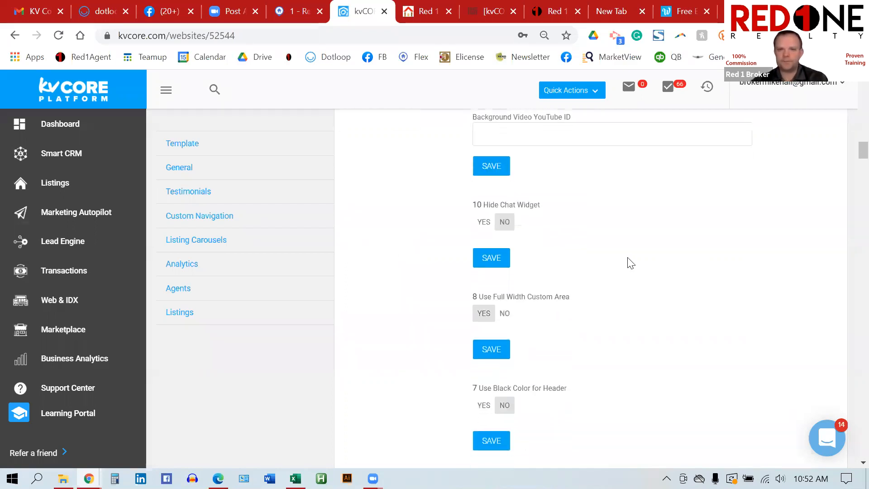
scroll(578, 272, down, 3)
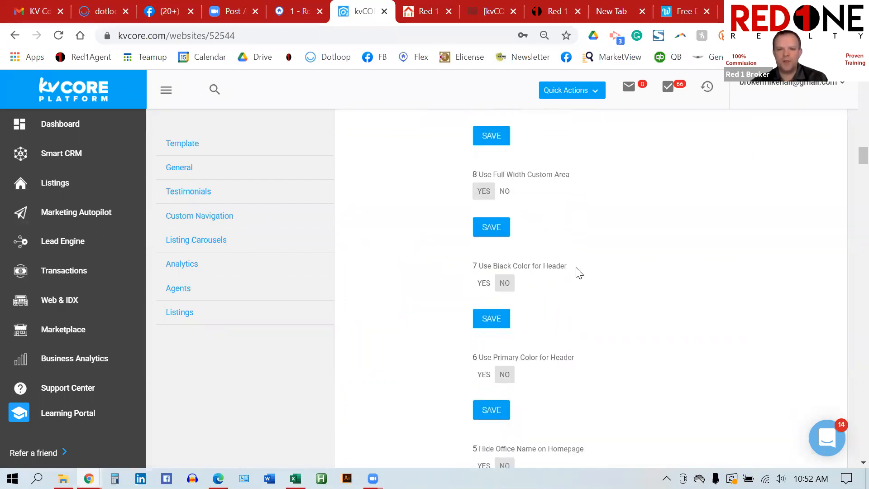
scroll(579, 272, down, 12)
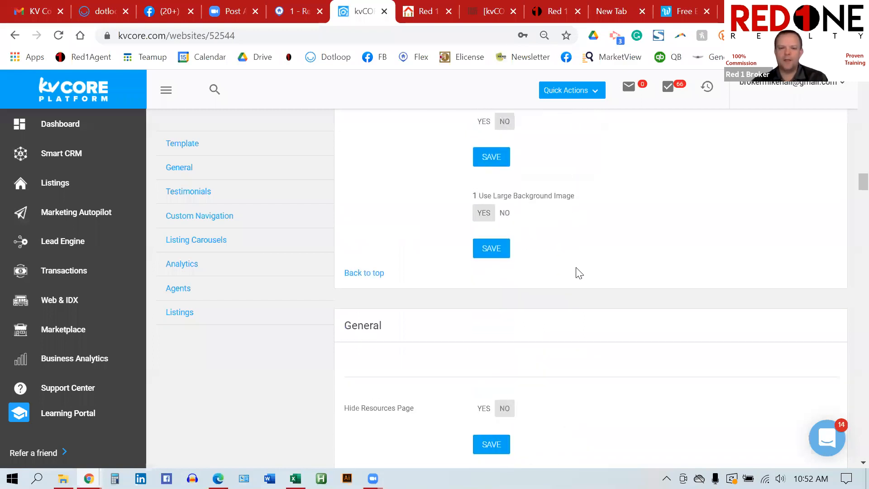
scroll(580, 273, down, 5)
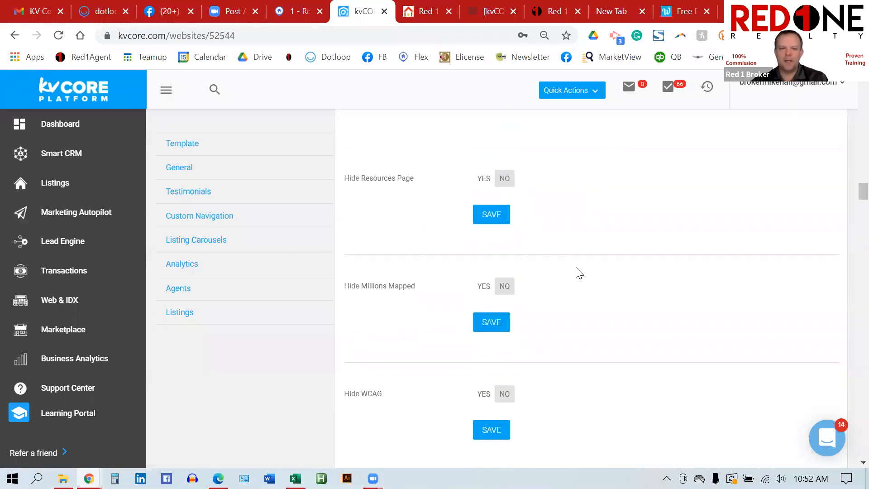
scroll(579, 272, down, 2)
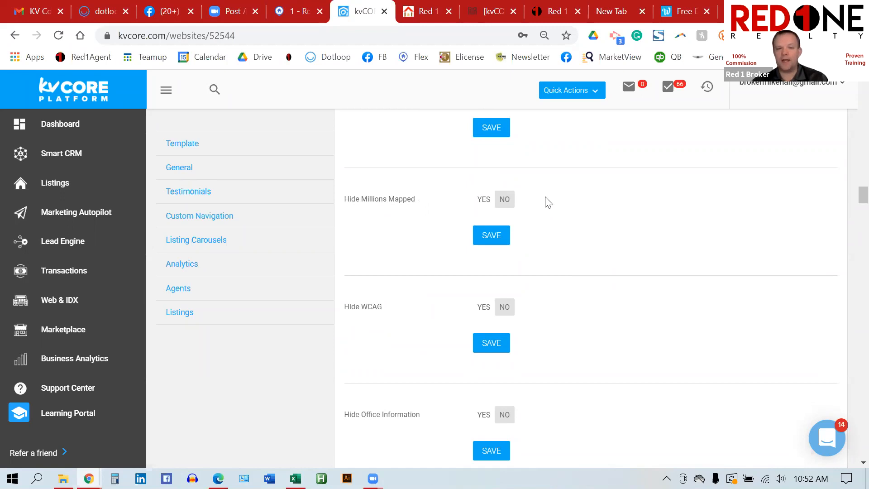
scroll(564, 225, down, 1)
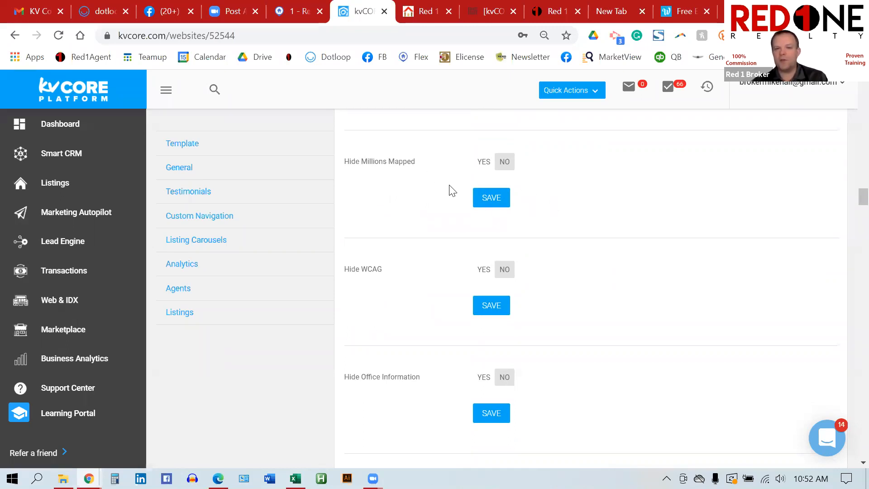
scroll(574, 267, down, 2)
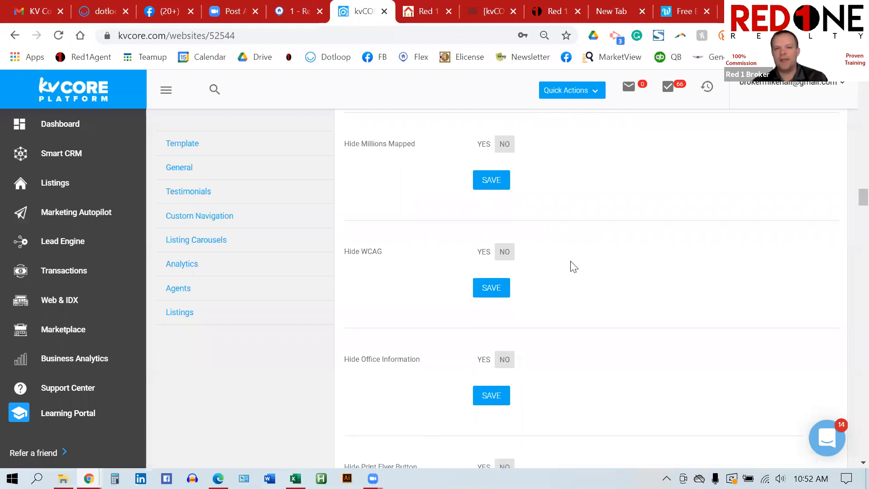
scroll(575, 267, down, 3)
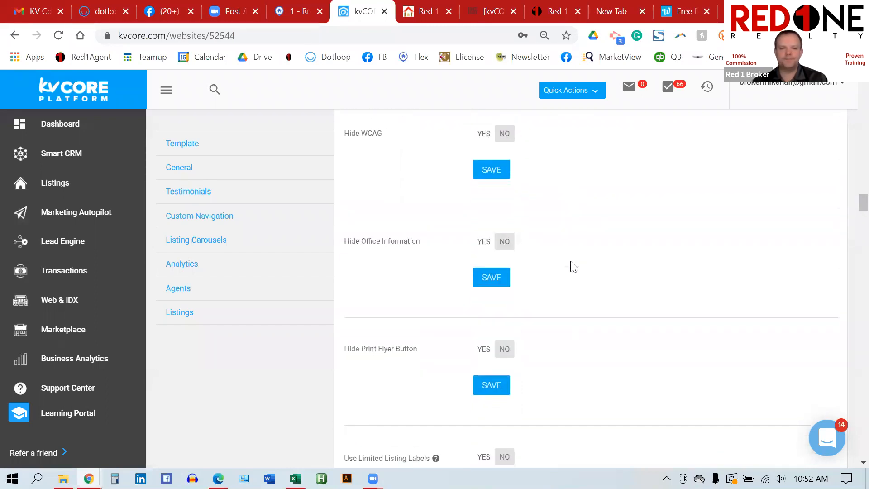
scroll(574, 267, down, 5)
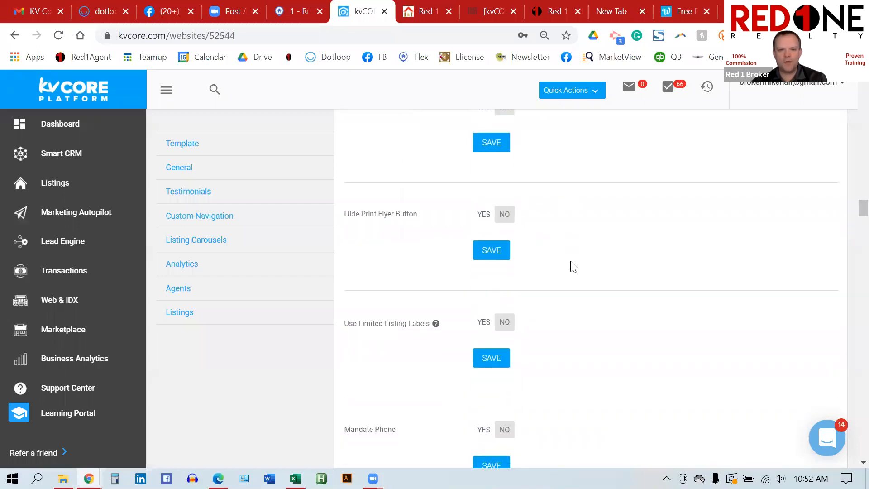
scroll(574, 268, down, 3)
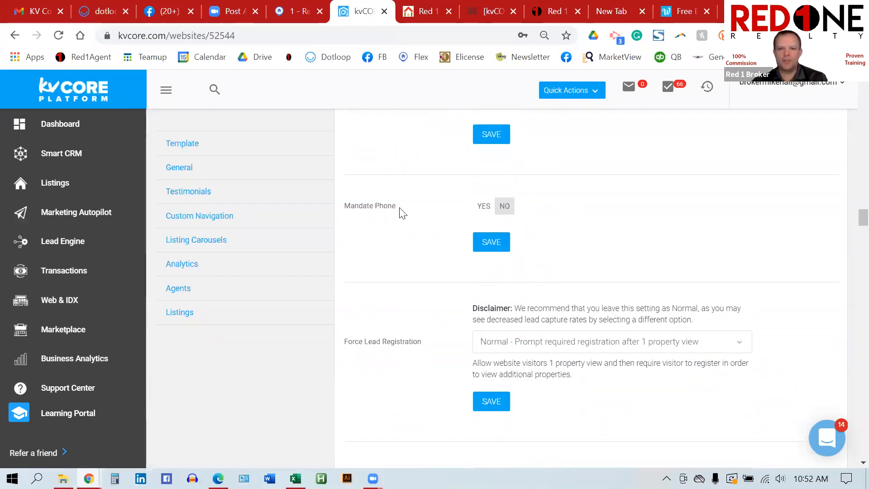
Step: Point out Mandate Phone under General and switch it to YES
drag(400, 209, 345, 206)
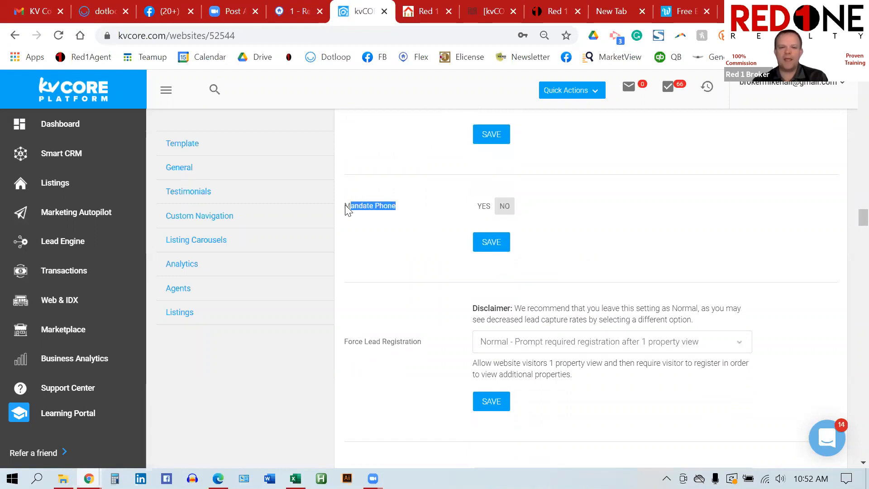
click(411, 256)
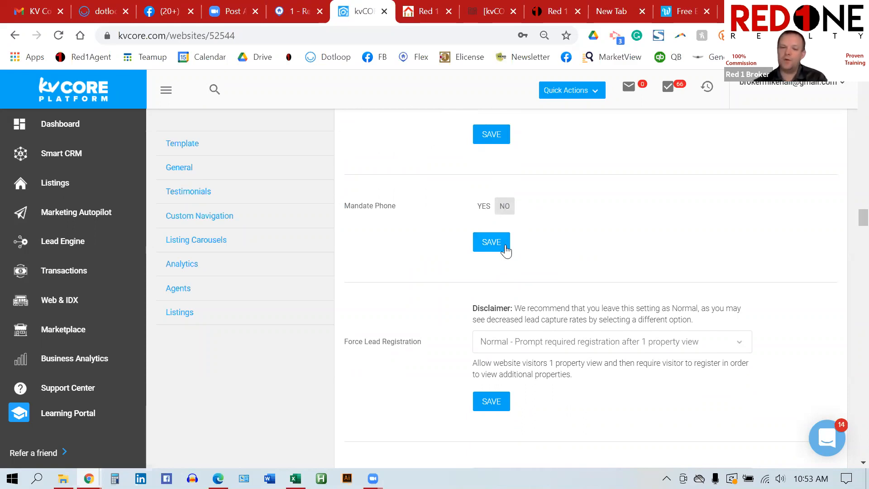
click(483, 207)
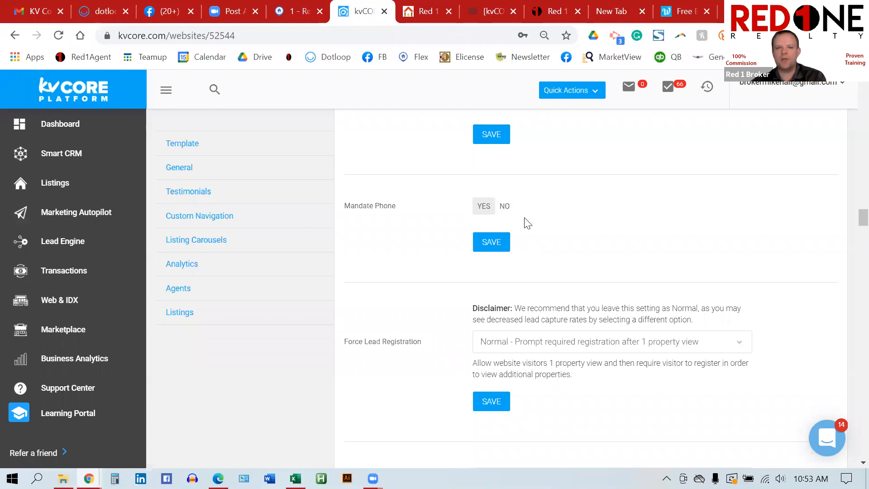
scroll(540, 231, down, 2)
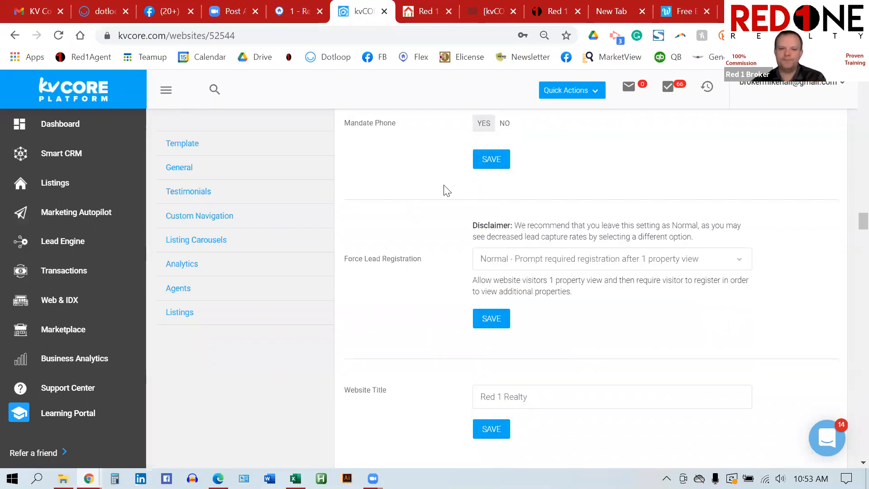
scroll(447, 191, down, 1)
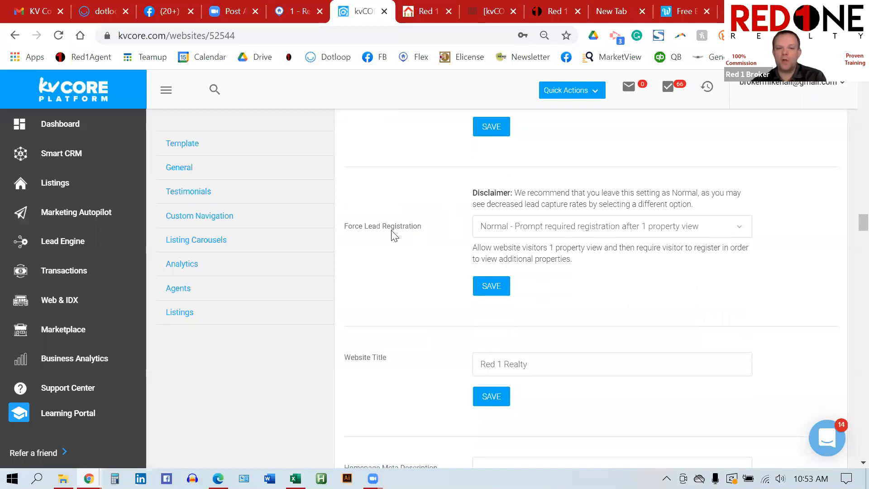
click(743, 230)
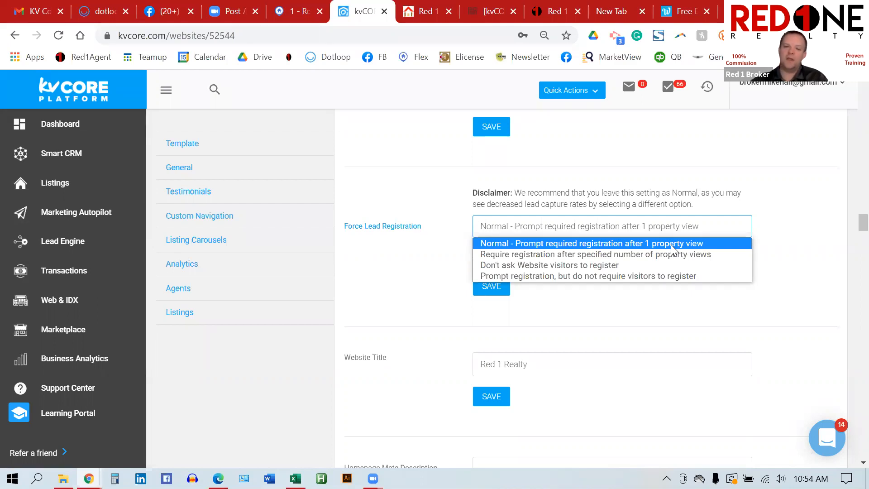
click(788, 292)
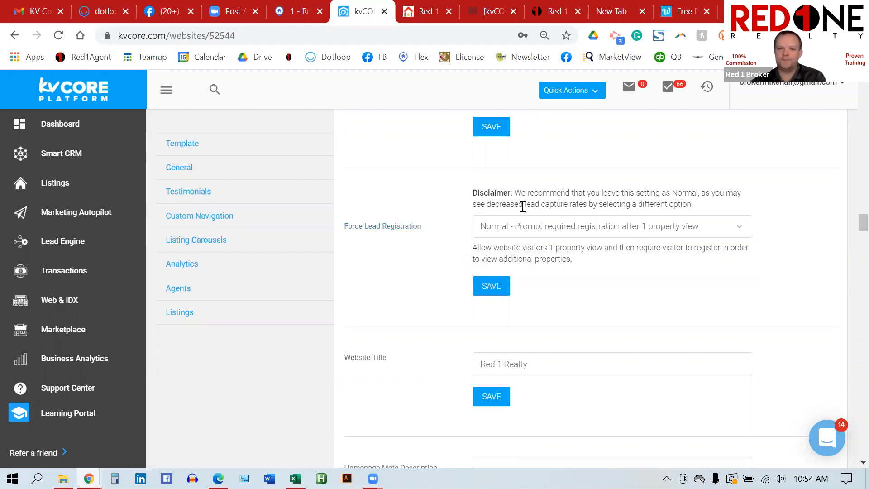
scroll(643, 268, down, 2)
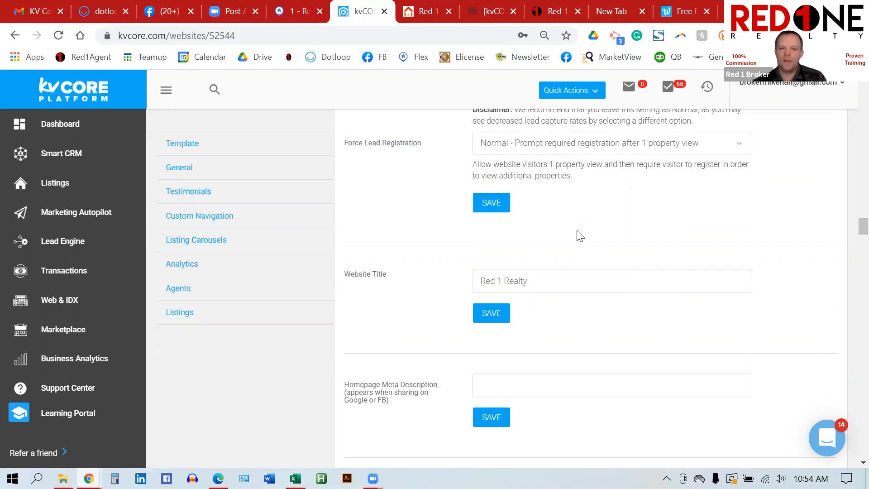
scroll(580, 235, down, 2)
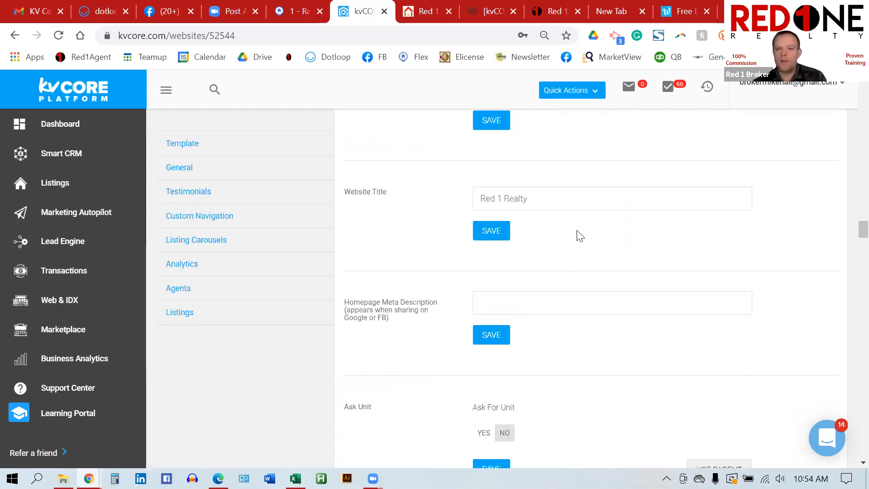
click(482, 198)
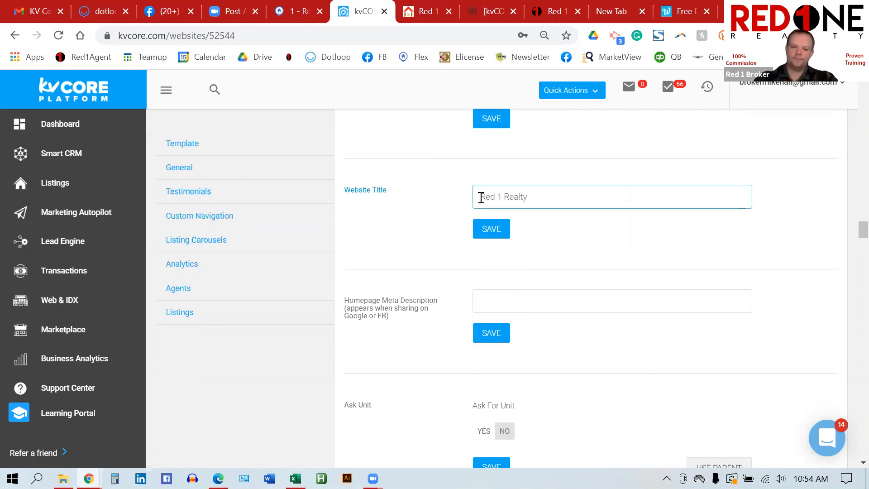
text(John Doe -)
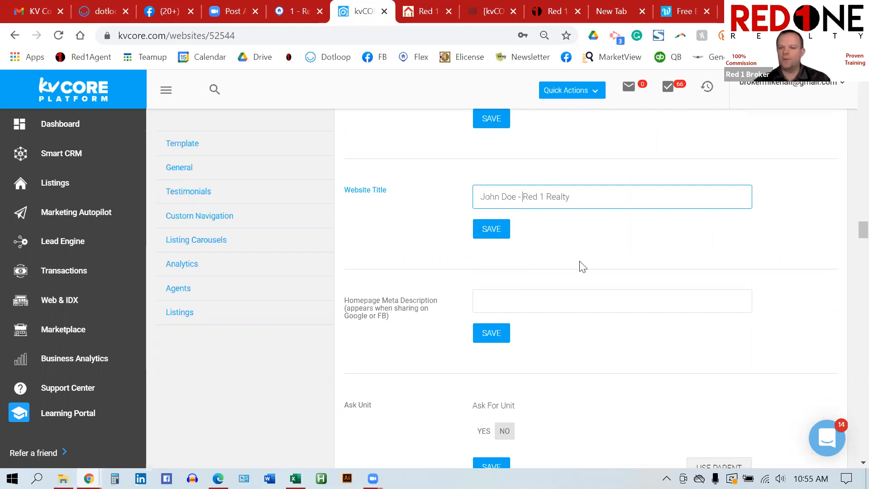
key(BackSpace)
key(BackSpace)
key(BackSpace)
key(BackSpace)
key(BackSpace)
key(BackSpace)
key(BackSpace)
key(BackSpace)
key(BackSpace)
key(BackSpace)
key(BackSpace)
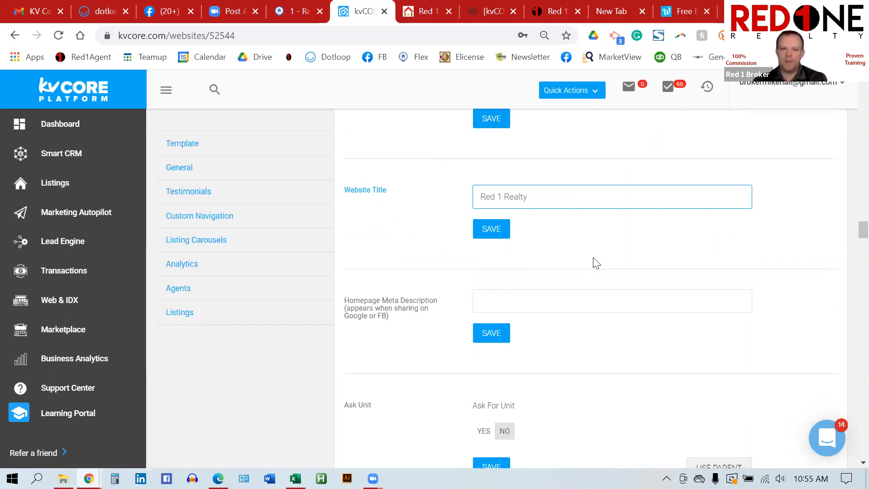
scroll(592, 262, down, 2)
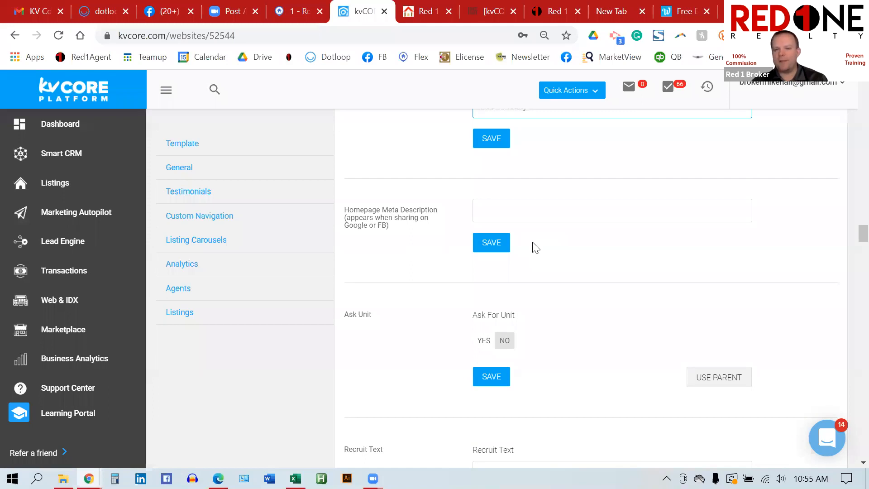
scroll(530, 246, down, 2)
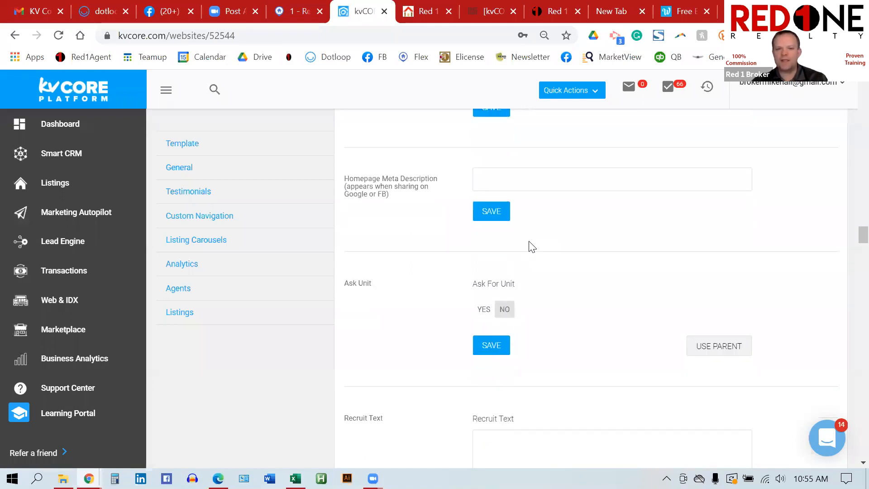
scroll(531, 246, down, 6)
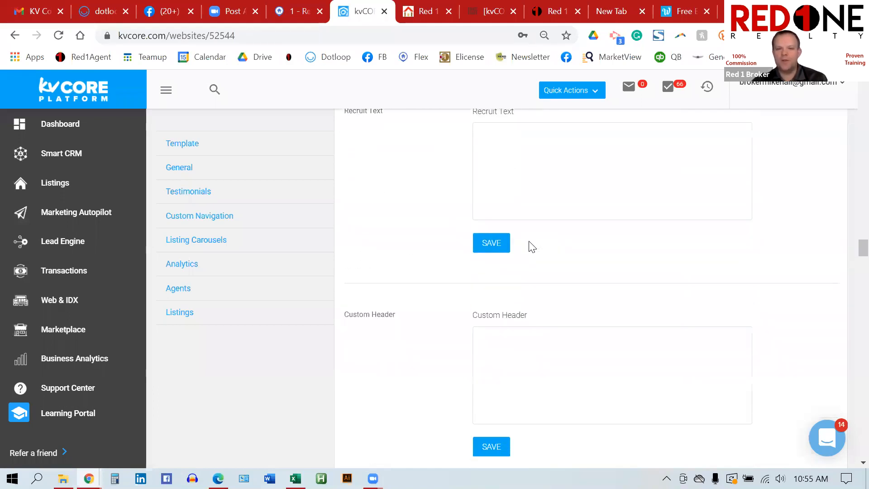
scroll(541, 290, down, 5)
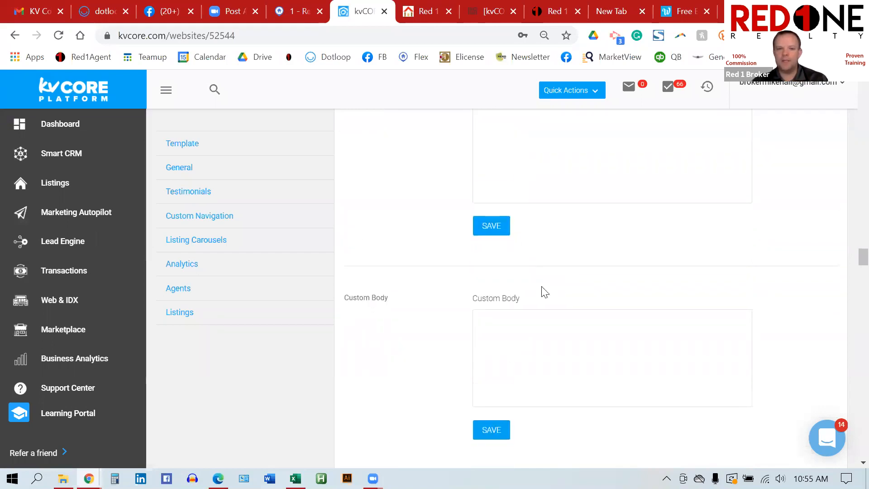
scroll(578, 283, down, 2)
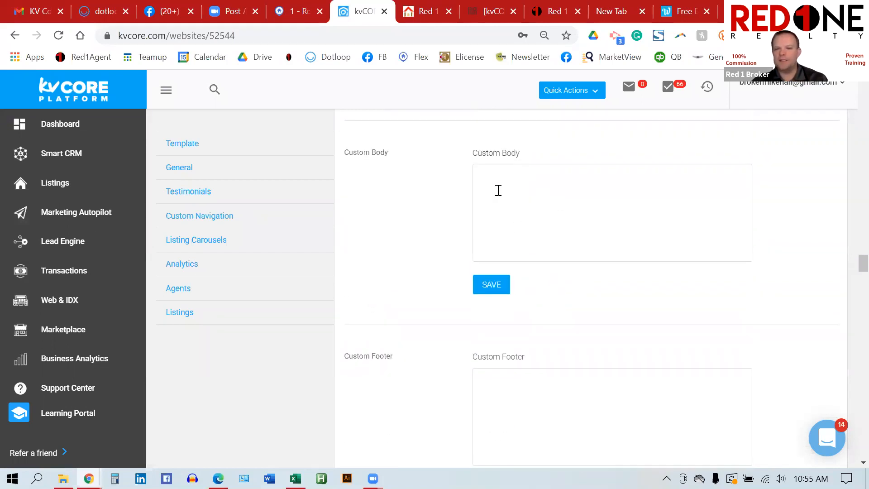
scroll(613, 256, down, 4)
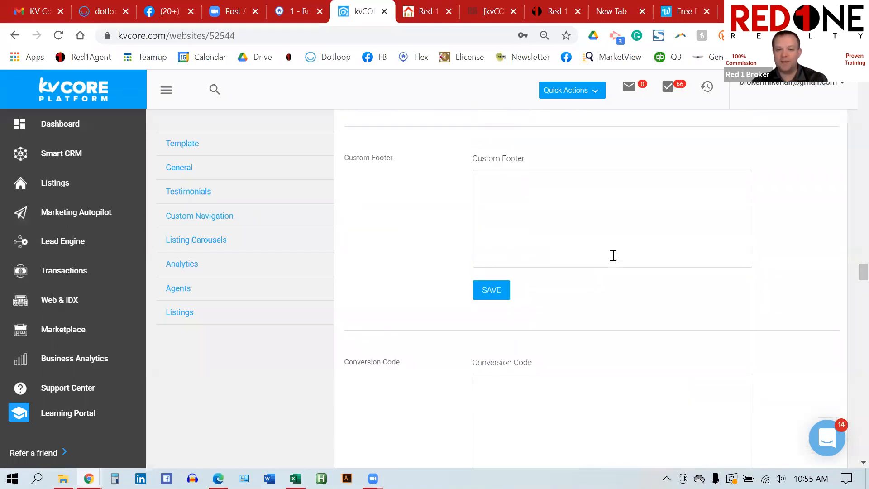
scroll(613, 256, down, 4)
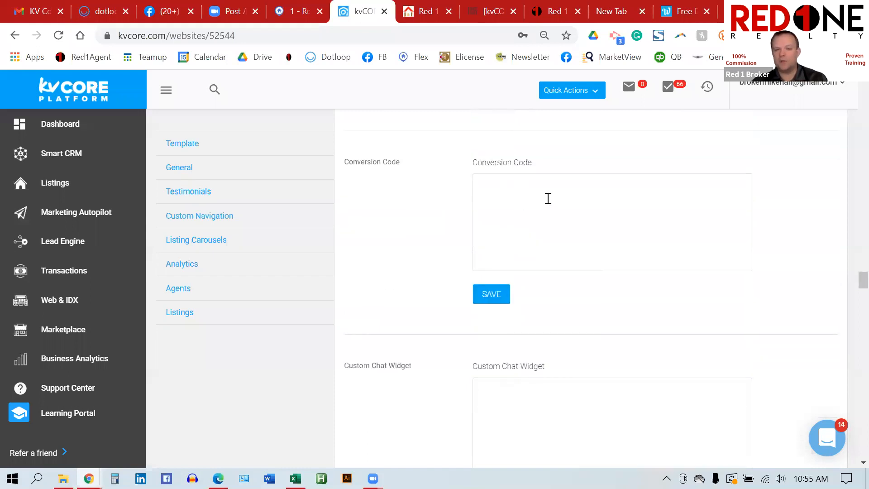
scroll(548, 199, down, 3)
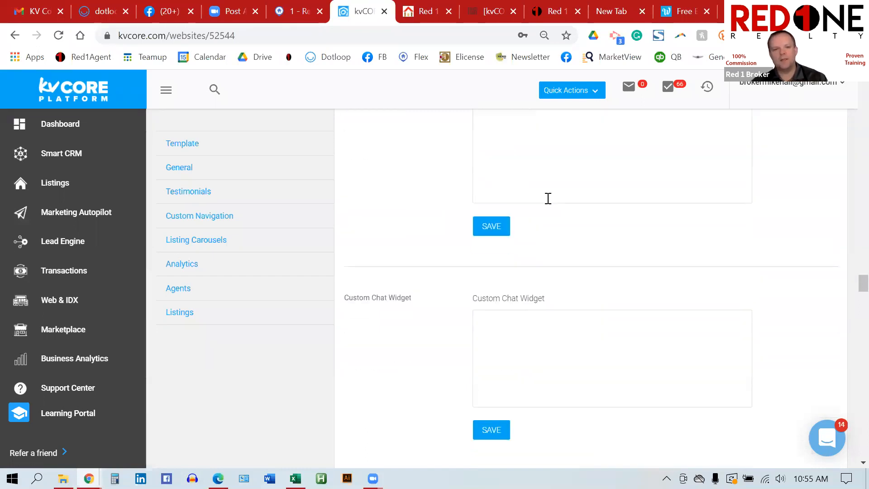
scroll(548, 202, down, 2)
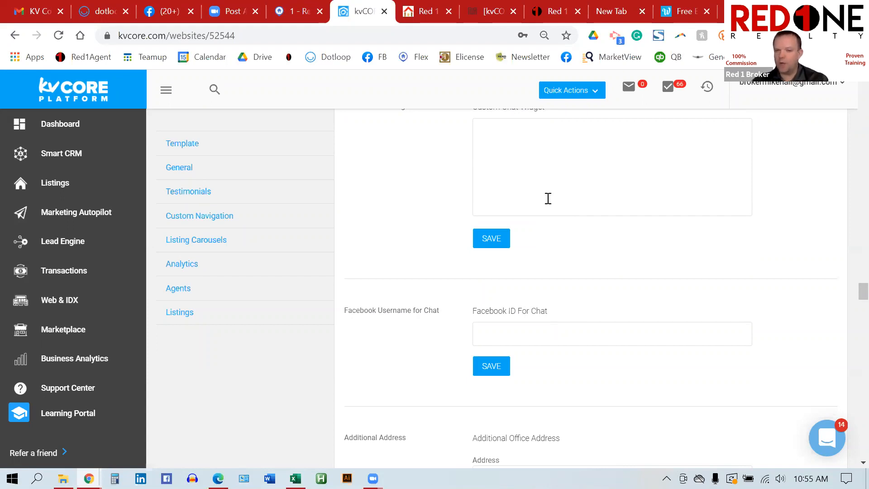
scroll(502, 153, up, 1)
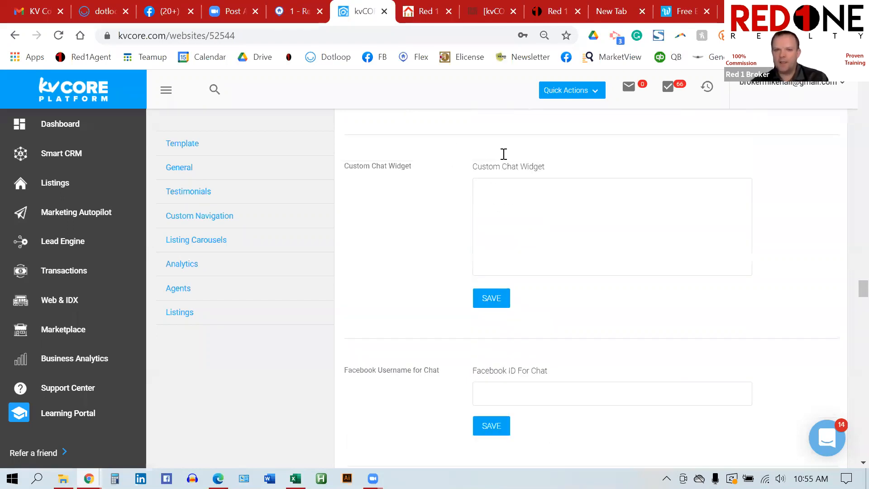
scroll(540, 279, down, 3)
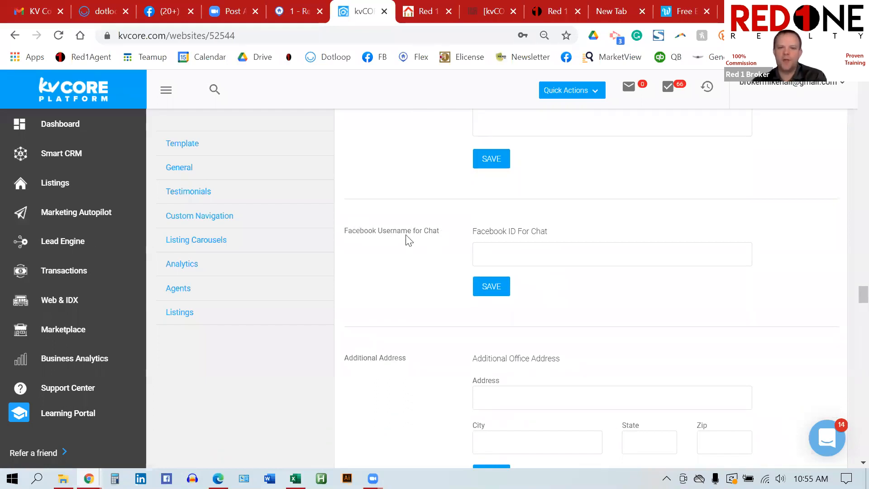
drag(550, 233, 472, 235)
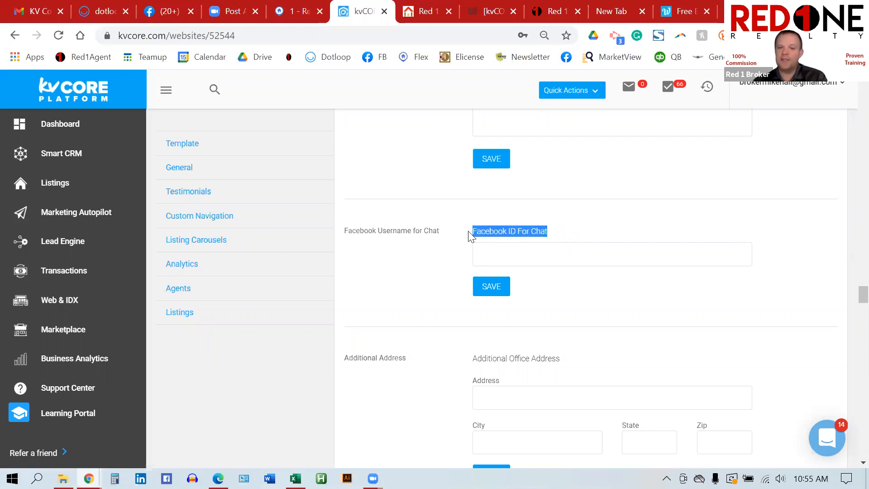
click(523, 247)
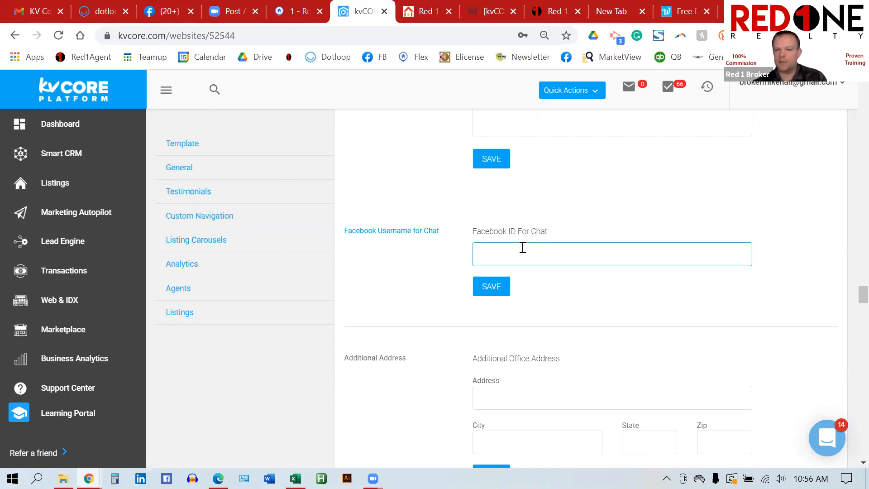
scroll(626, 245, down, 3)
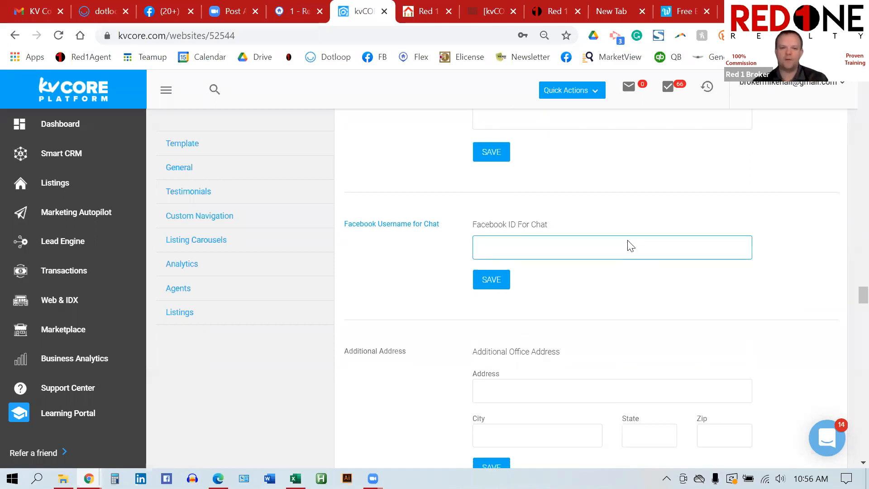
scroll(629, 240, down, 3)
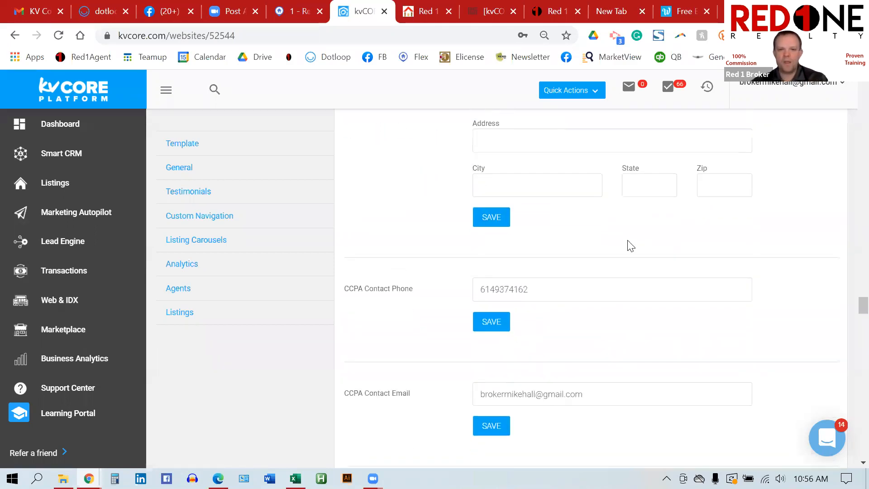
Step: Set Hide Zillow Testimonials to YES, then move down to the Custom Navigation section
scroll(538, 237, down, 2)
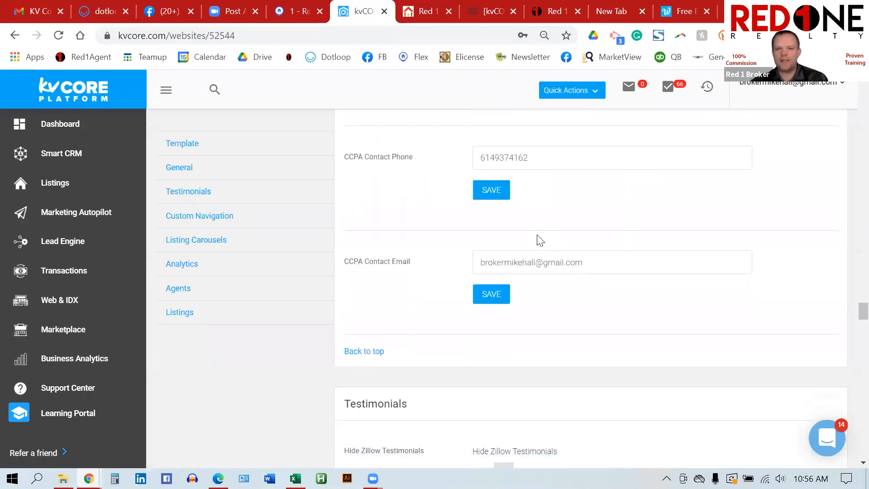
scroll(555, 233, down, 4)
scroll(556, 233, down, 2)
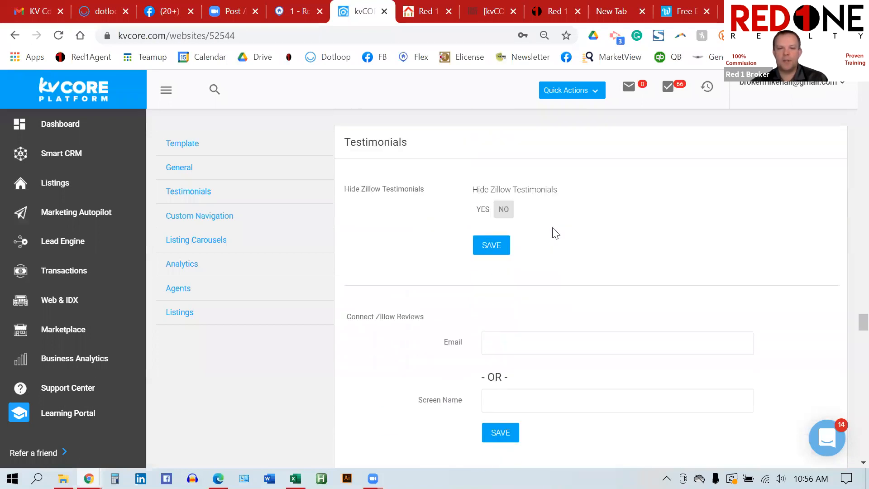
click(482, 212)
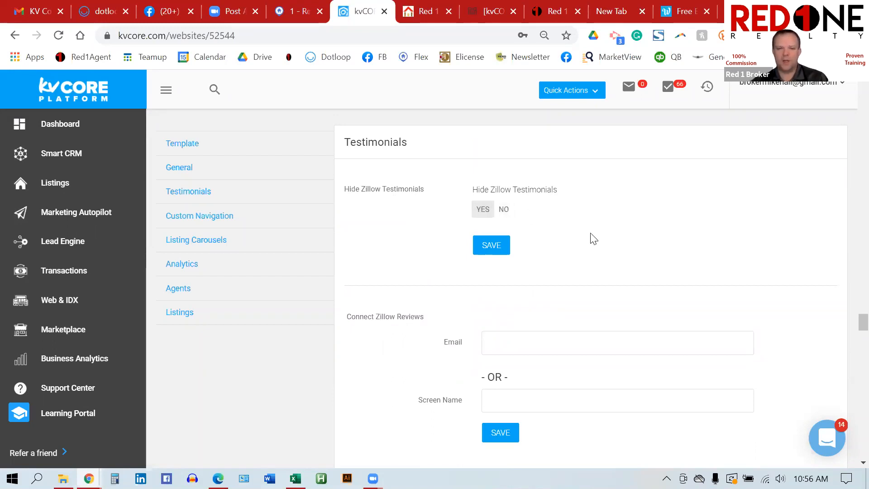
scroll(588, 237, down, 1)
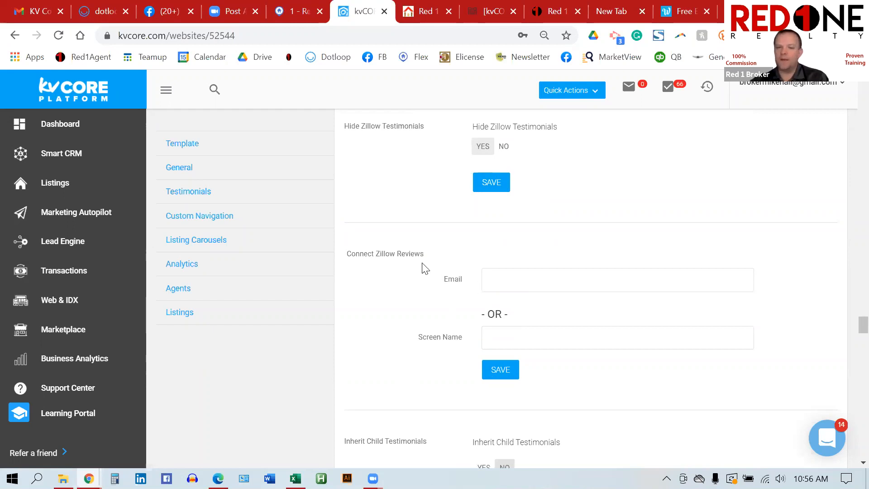
scroll(546, 321, down, 2)
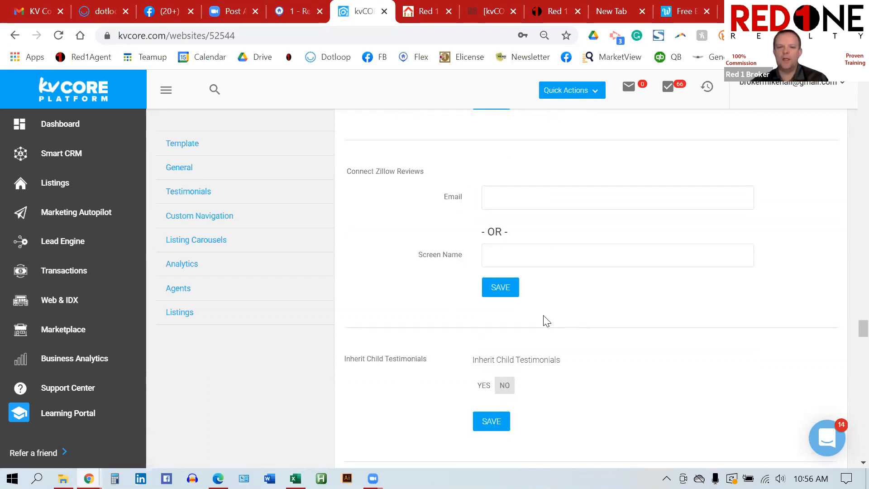
scroll(592, 295, down, 1)
scroll(593, 295, down, 1)
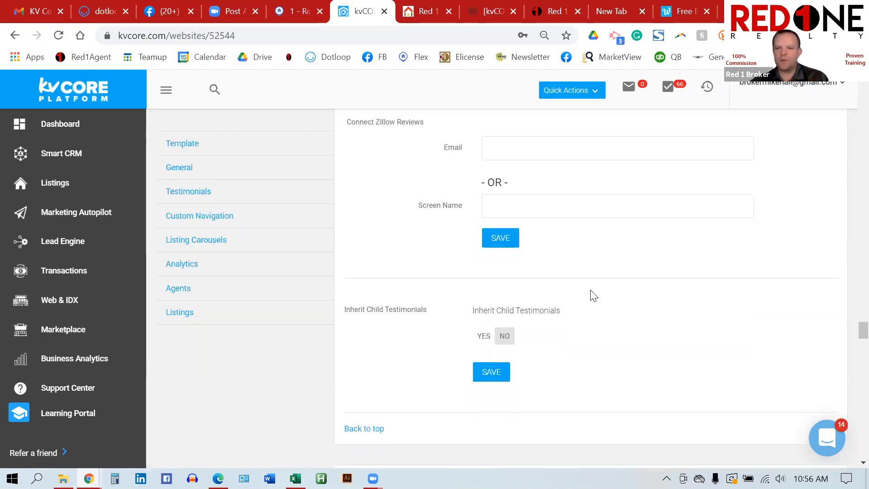
scroll(593, 296, down, 2)
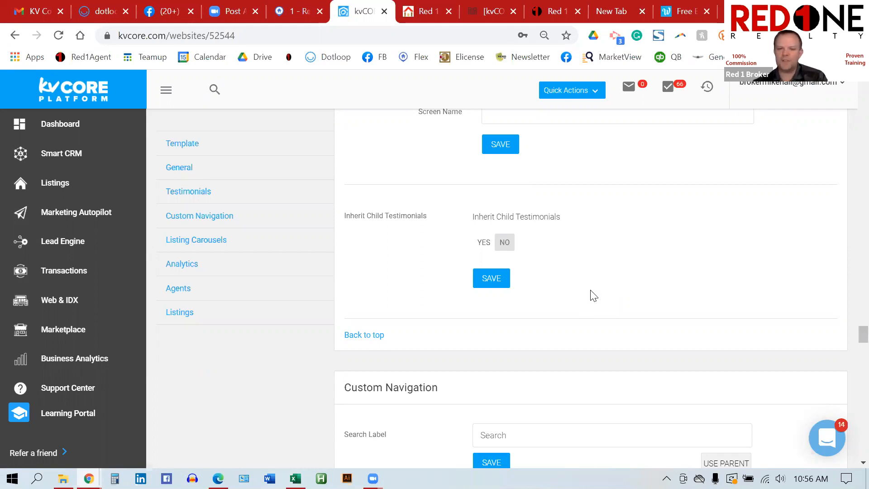
scroll(593, 296, down, 5)
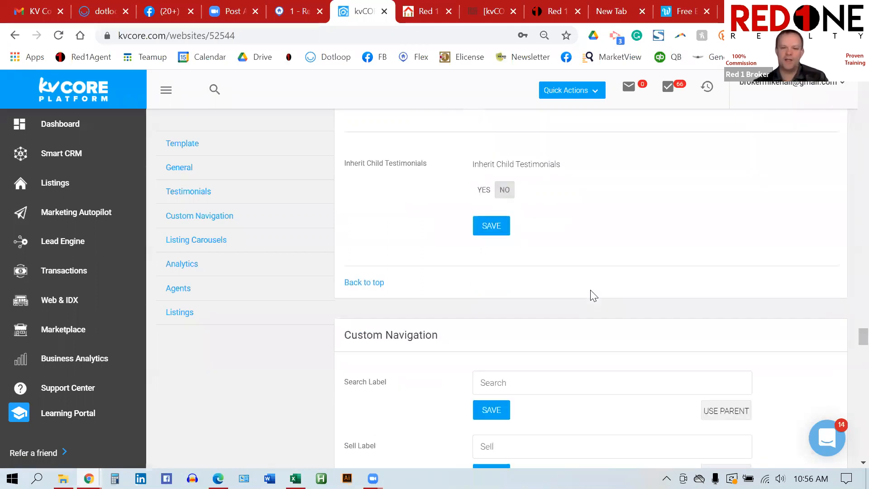
scroll(593, 295, down, 1)
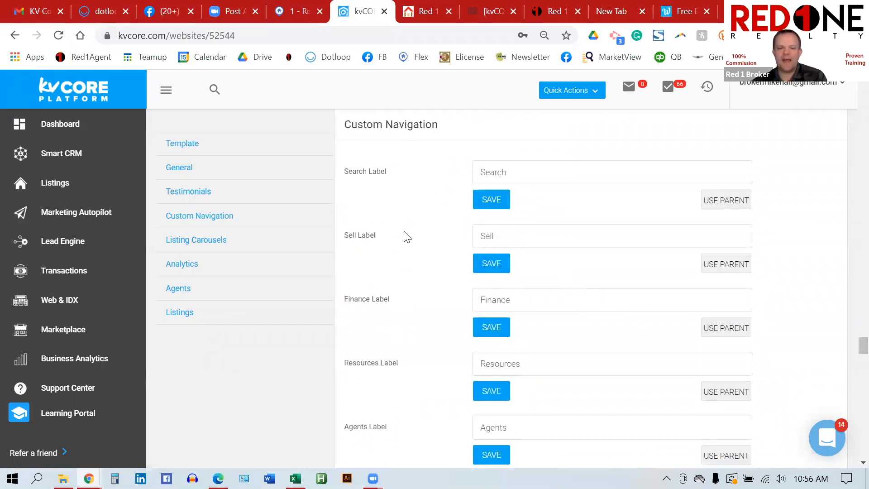
scroll(403, 237, down, 1)
scroll(439, 235, up, 1)
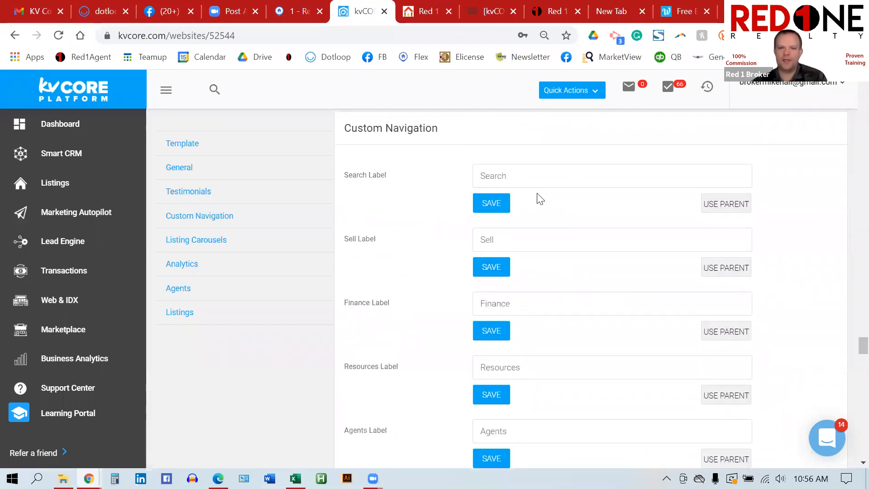
scroll(528, 295, down, 3)
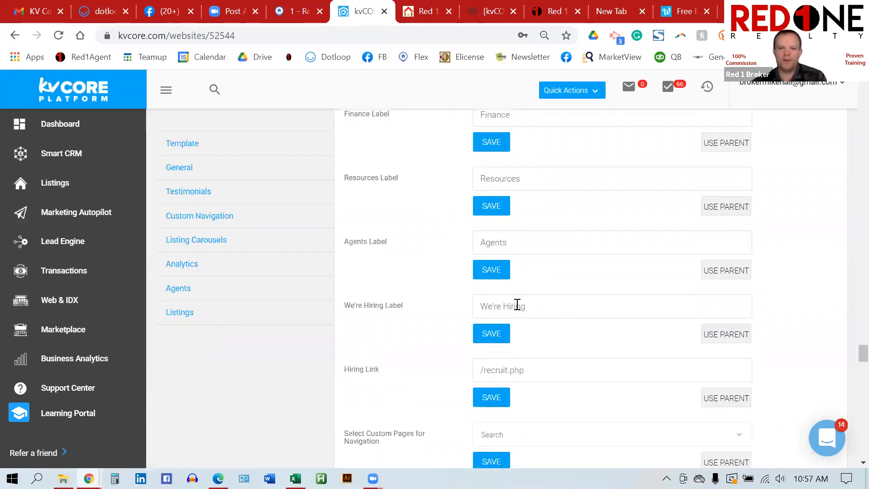
scroll(521, 304, down, 1)
scroll(526, 293, down, 2)
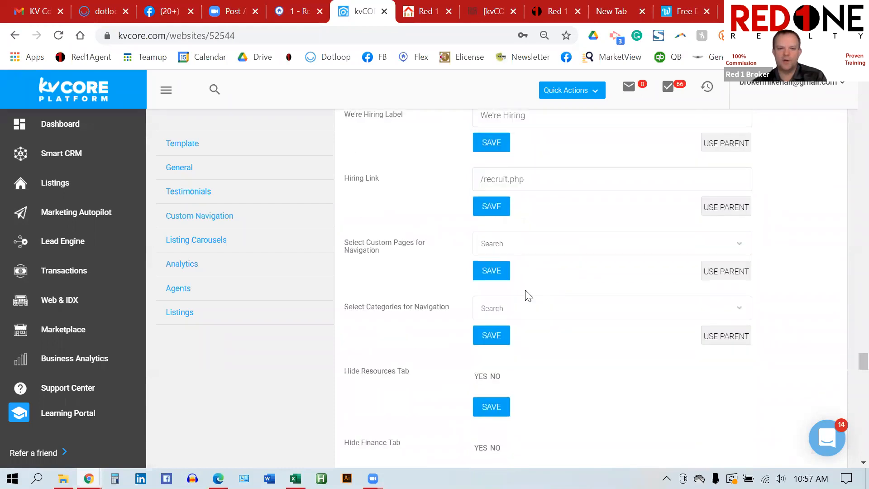
scroll(426, 289, down, 3)
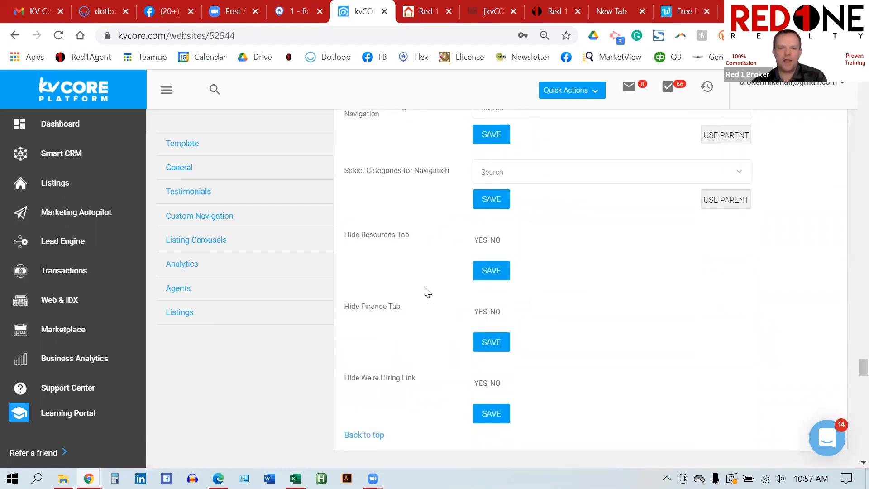
scroll(427, 292, down, 2)
scroll(426, 292, down, 2)
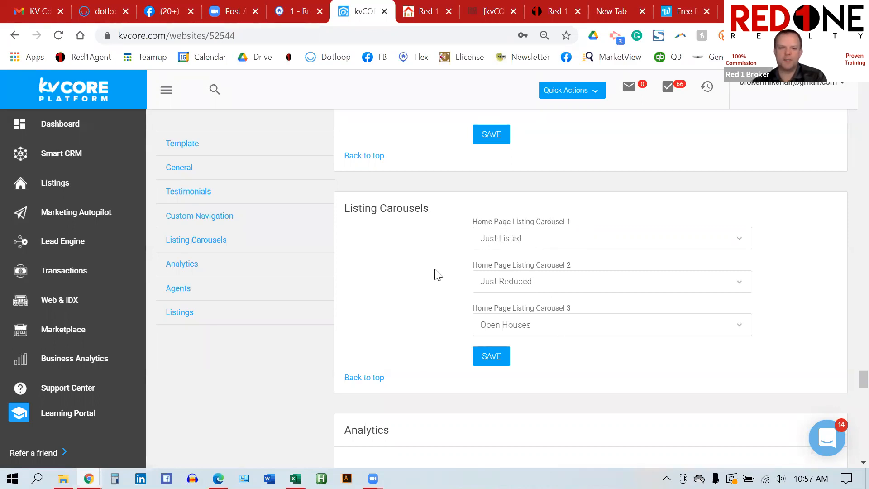
scroll(437, 275, down, 6)
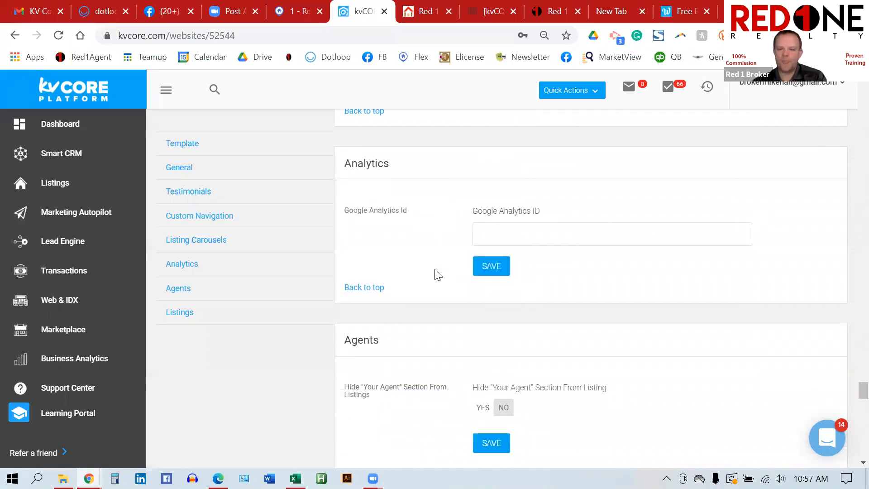
scroll(433, 252, down, 3)
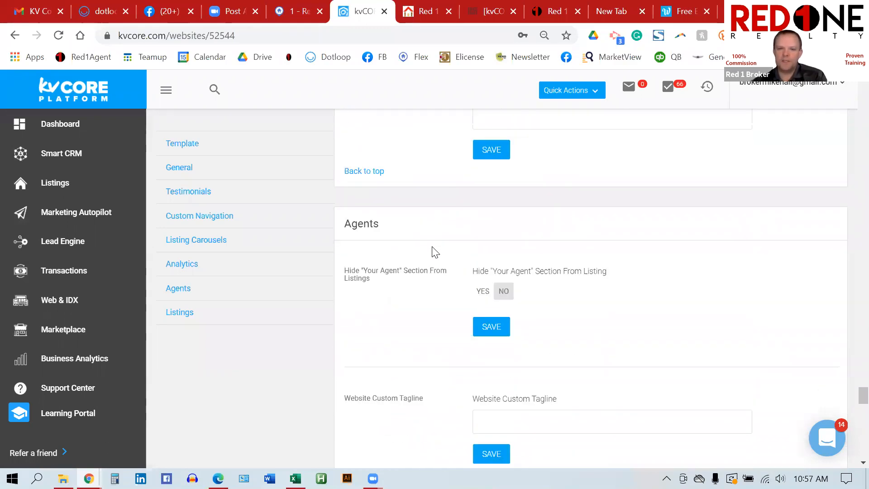
scroll(434, 252, down, 4)
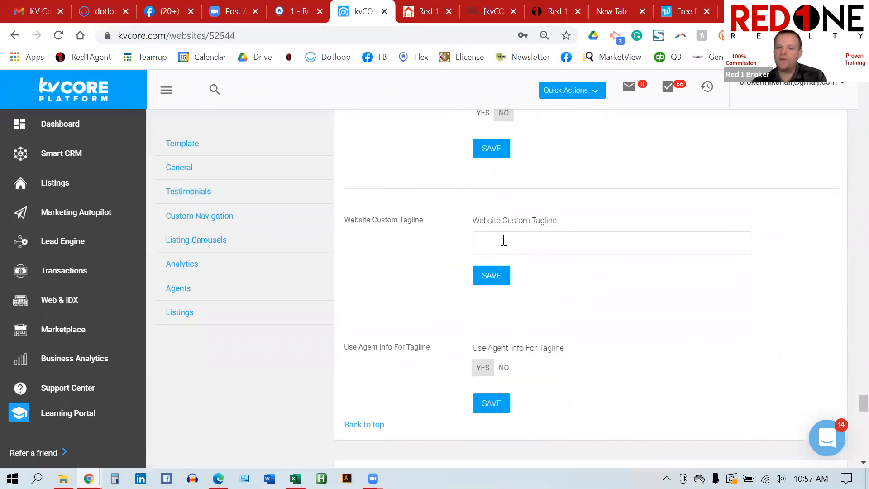
scroll(555, 249, down, 7)
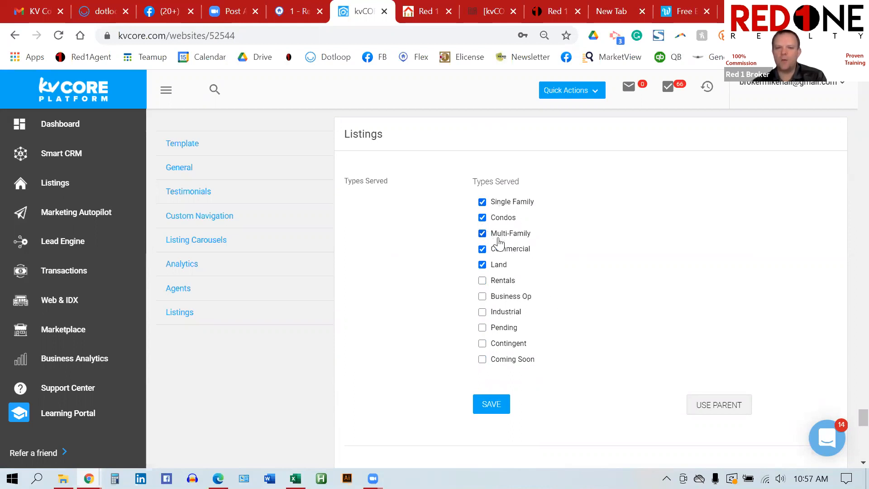
Step: Toggle Rentals on and back off in listing types, then bring the Default Sort section into view
click(483, 281)
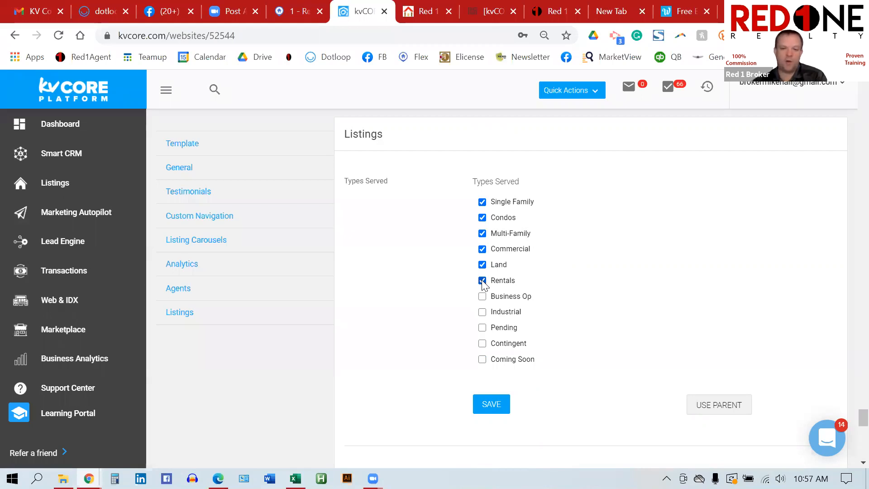
click(482, 281)
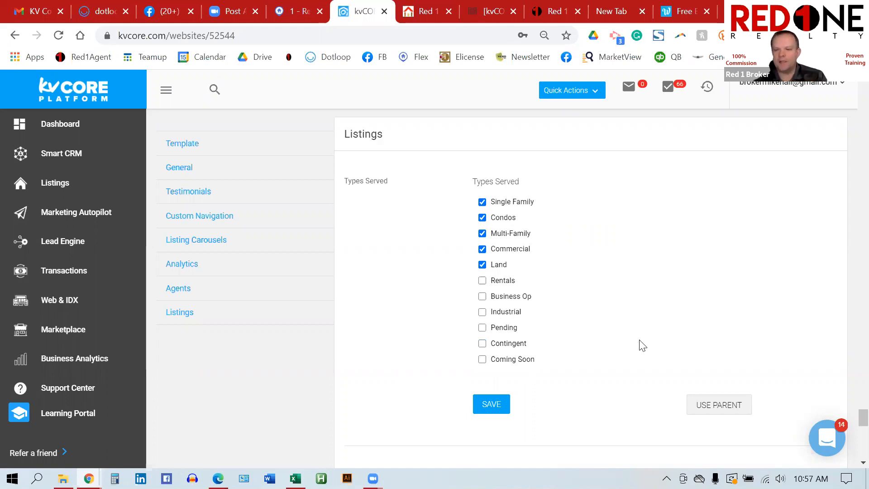
scroll(643, 345, down, 2)
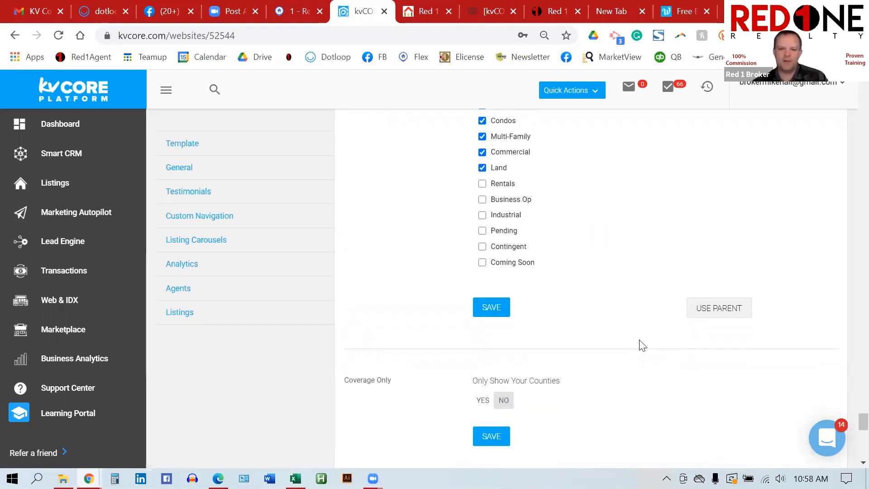
scroll(643, 345, down, 5)
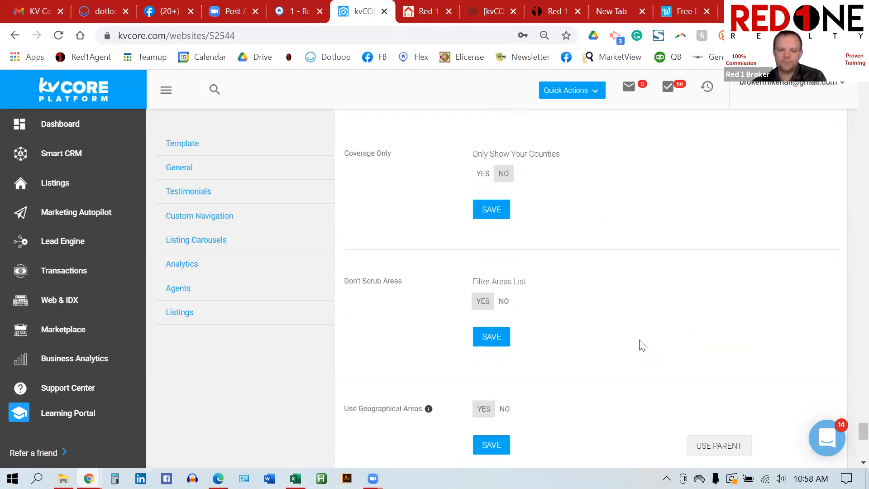
scroll(643, 345, down, 6)
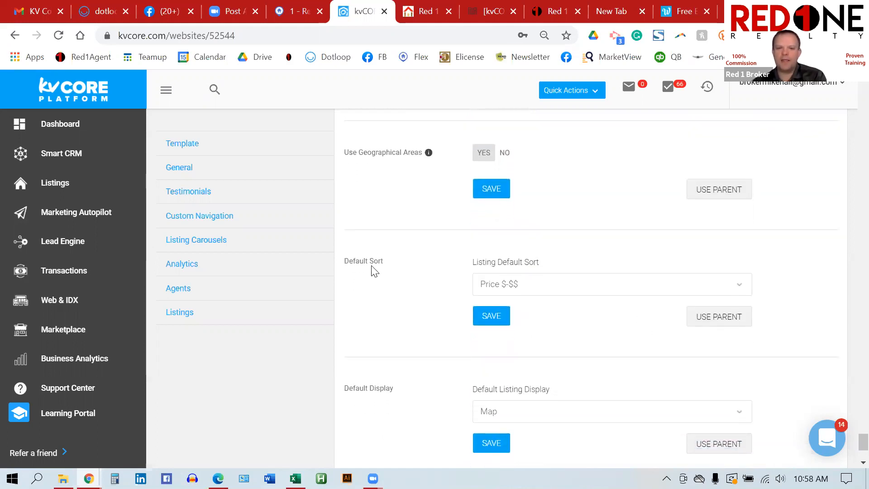
Step: Keep Price $-$$ as the Listing Default Sort
triple_click(343, 264)
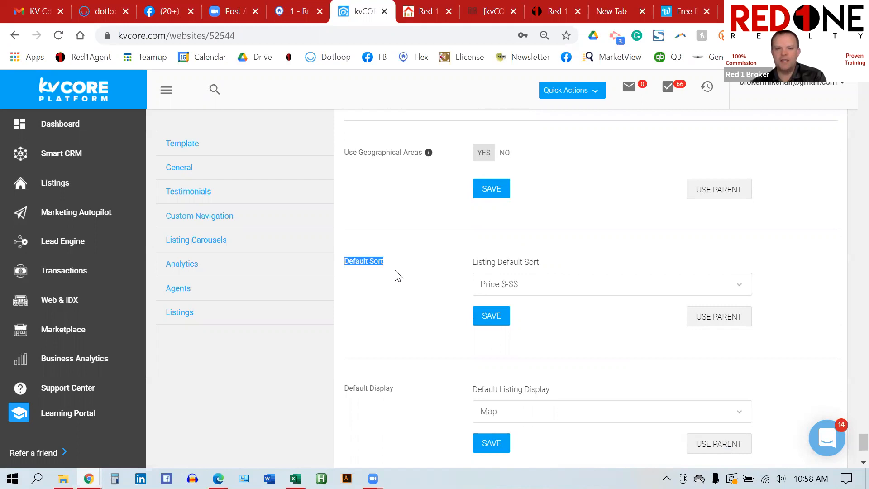
click(743, 288)
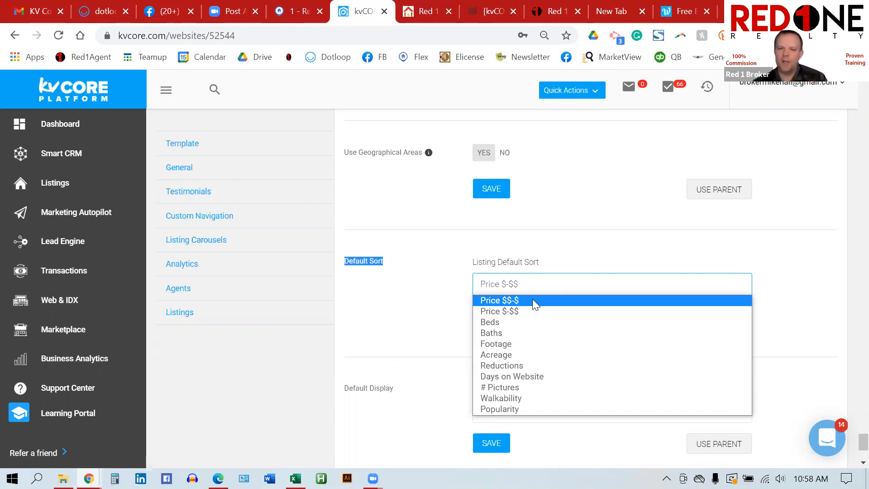
click(531, 311)
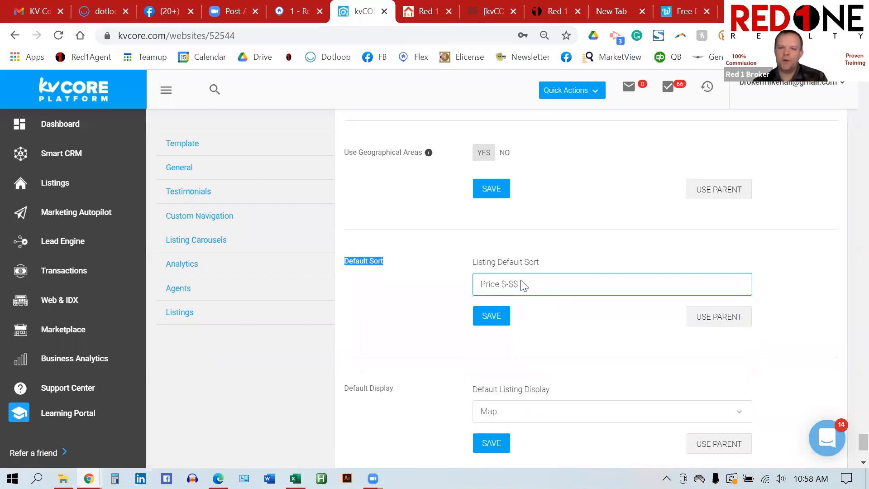
Step: Review the Popular Options list, save the settings, and return to the top of the page
scroll(785, 321, down, 1)
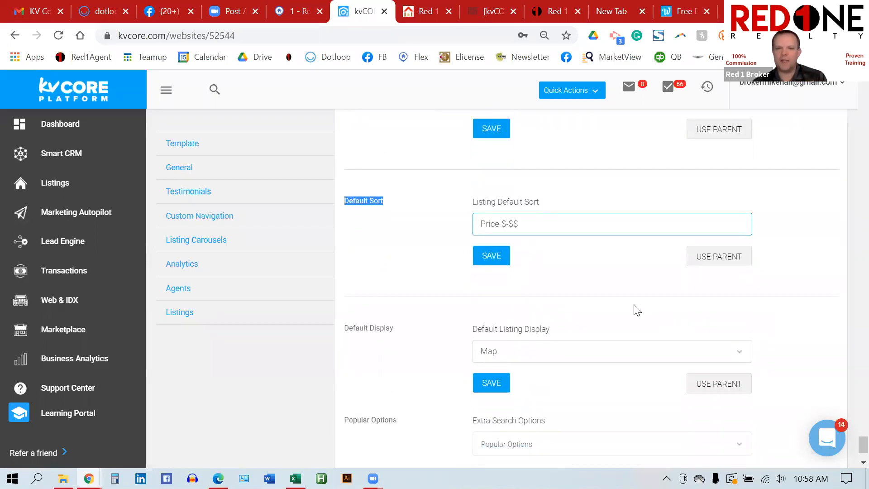
scroll(635, 309, down, 2)
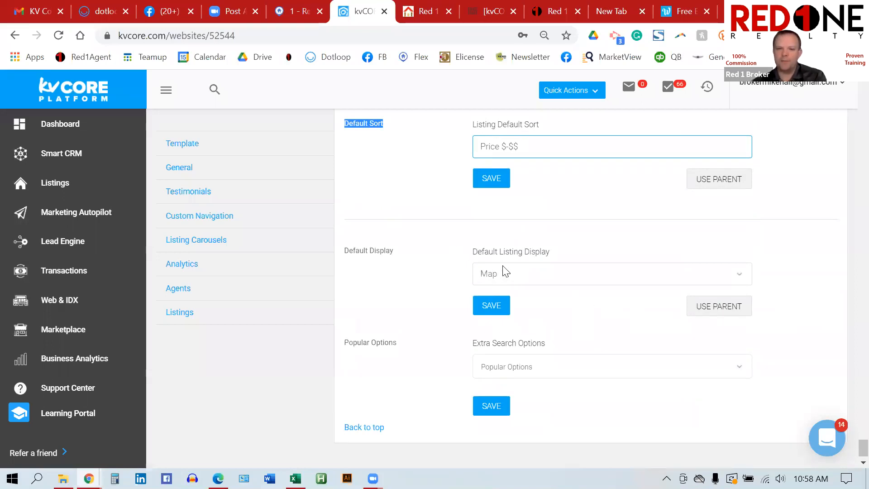
scroll(517, 274, down, 1)
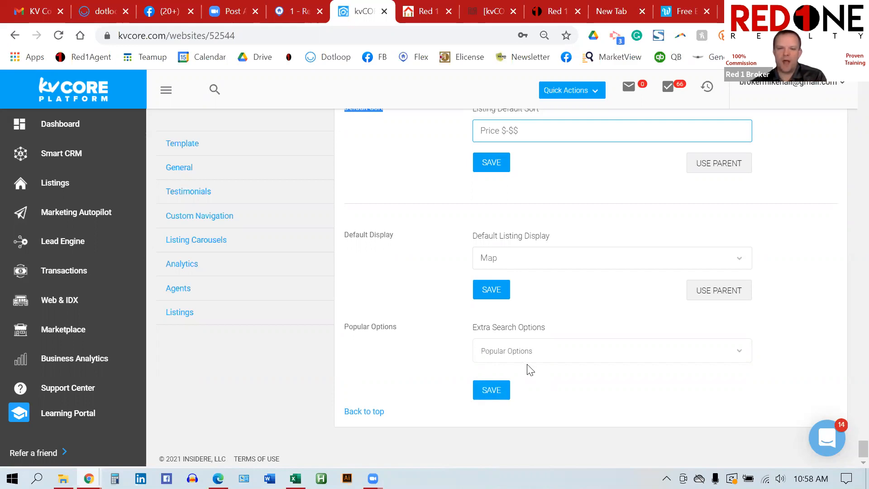
click(739, 350)
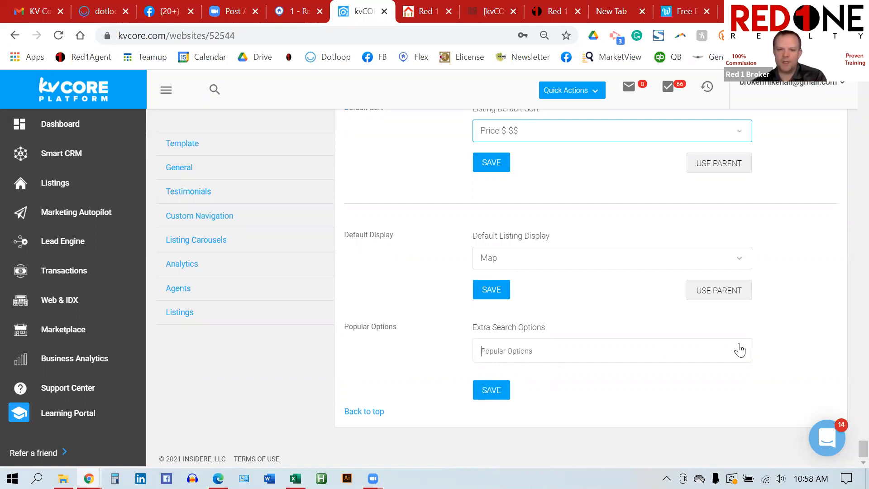
click(779, 319)
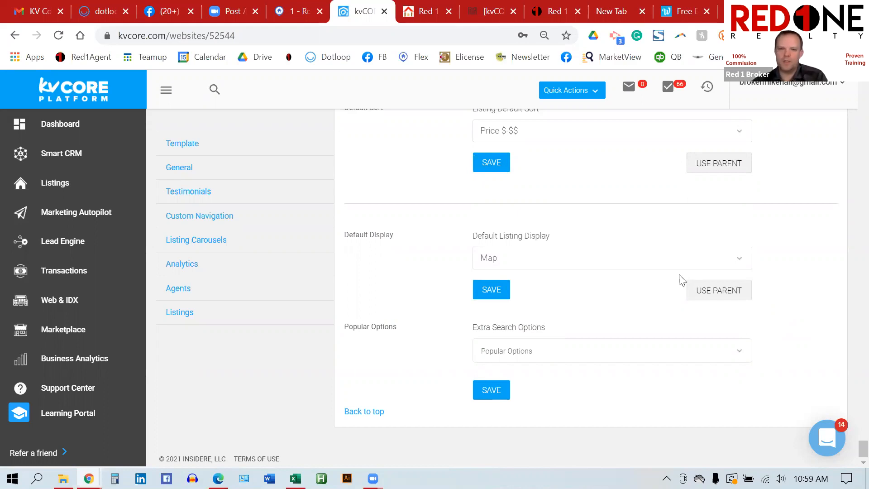
click(487, 161)
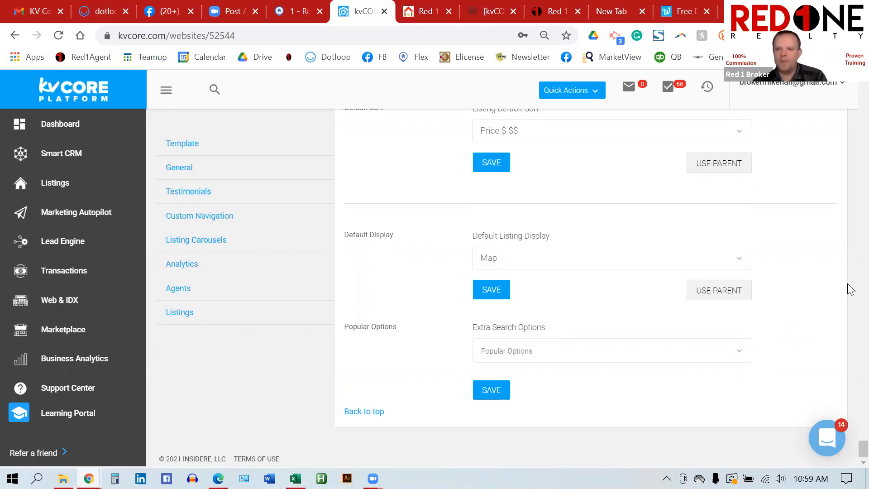
scroll(818, 288, up, 5)
scroll(818, 288, up, 15)
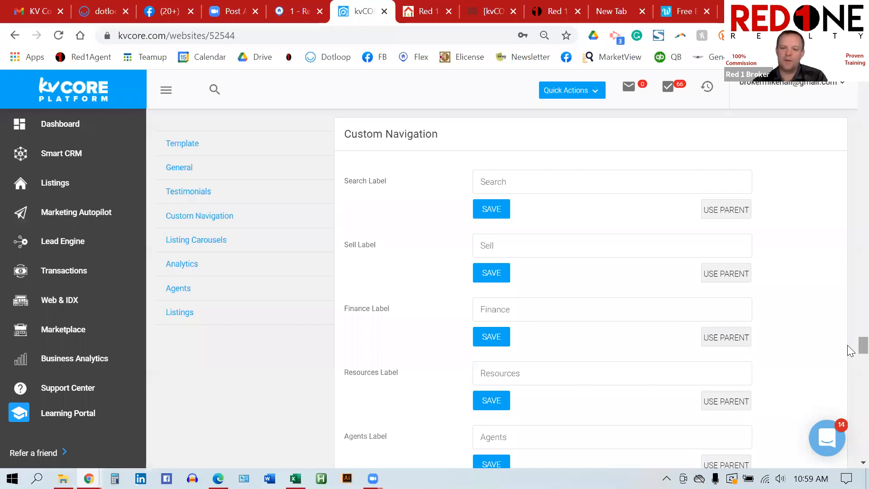
scroll(827, 125, up, 10)
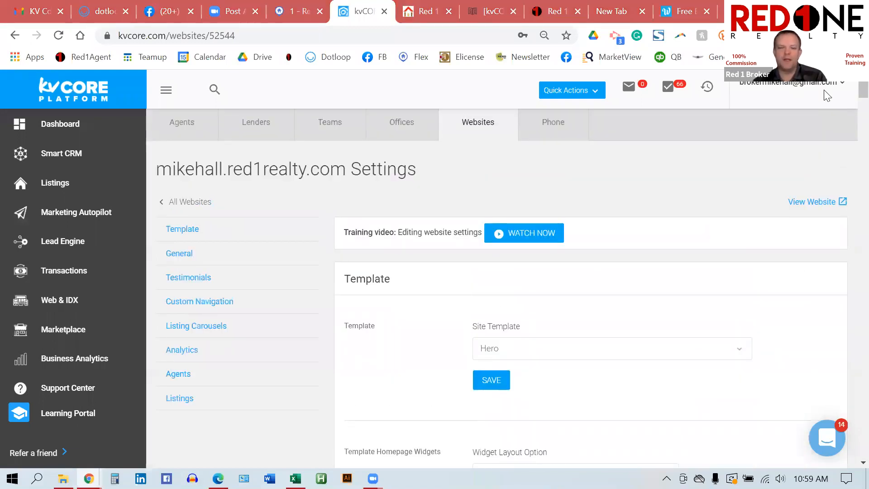
click(830, 435)
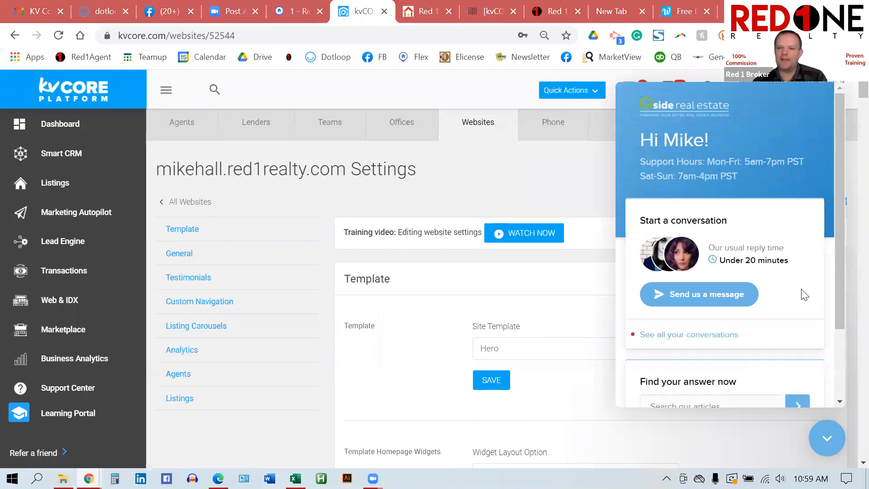
click(828, 436)
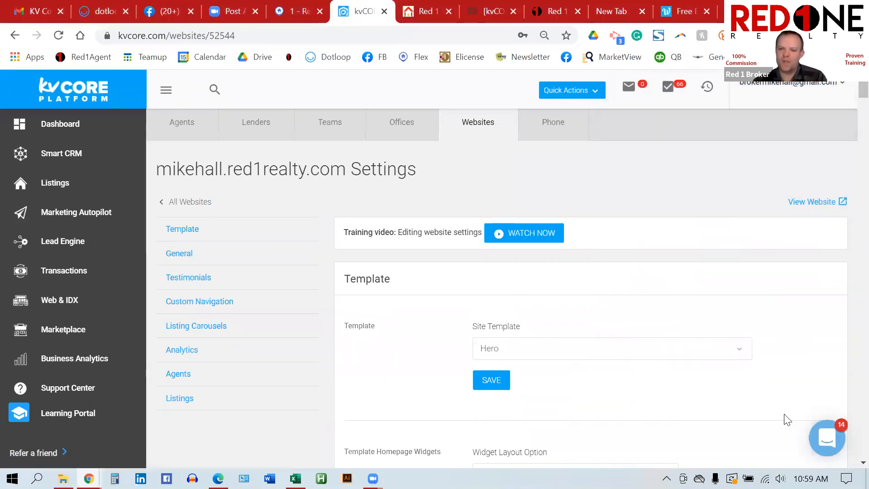
click(829, 439)
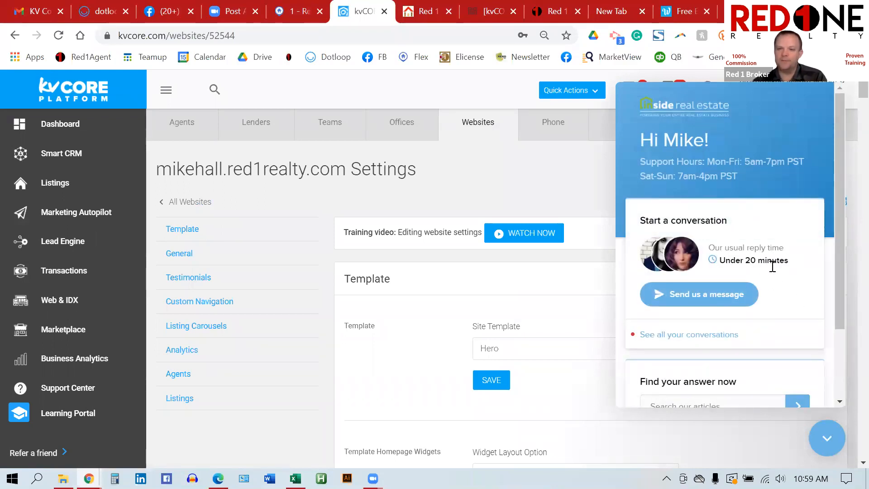
click(830, 440)
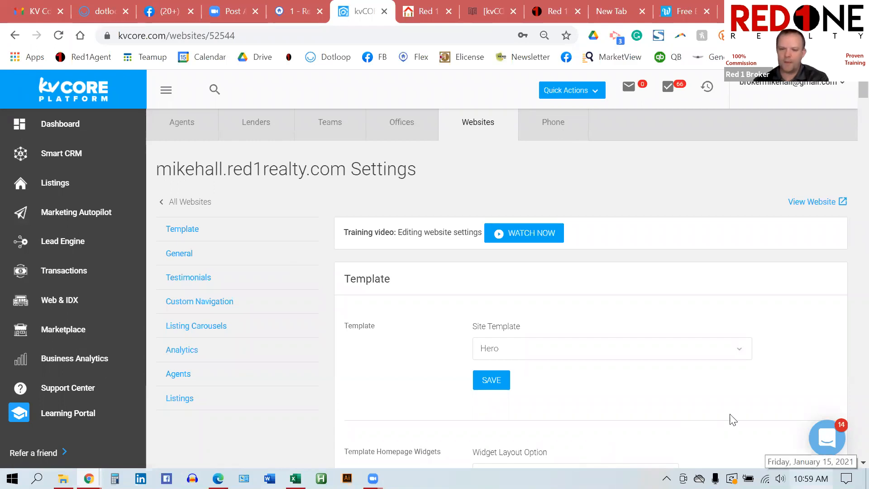
scroll(536, 311, down, 1)
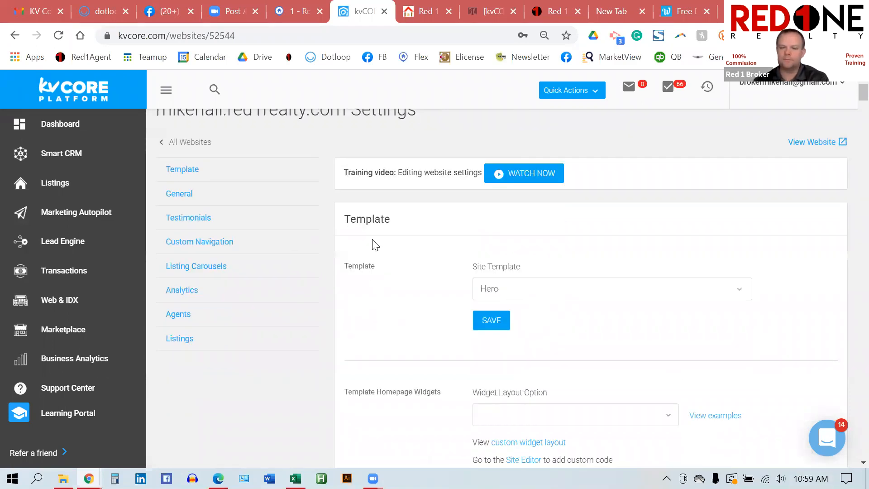
Step: Go from the Dashboard to the Smart CRM leads list and point out the rows-per-page control
click(62, 122)
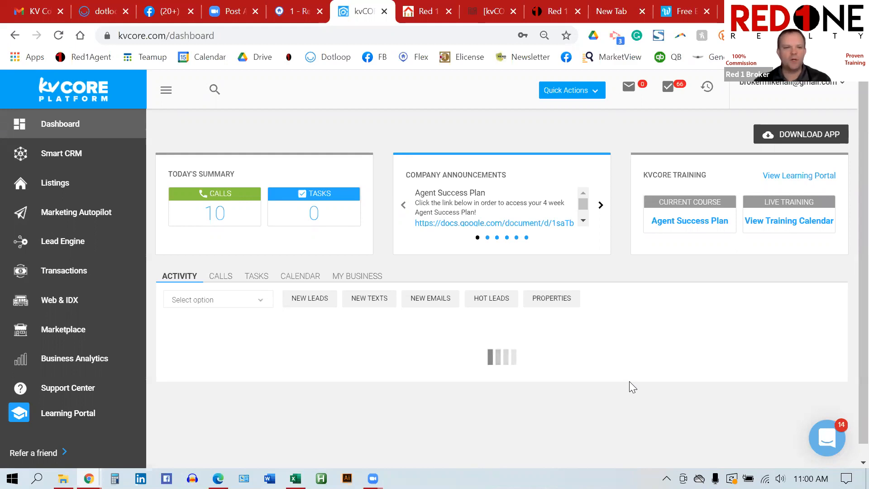
click(75, 156)
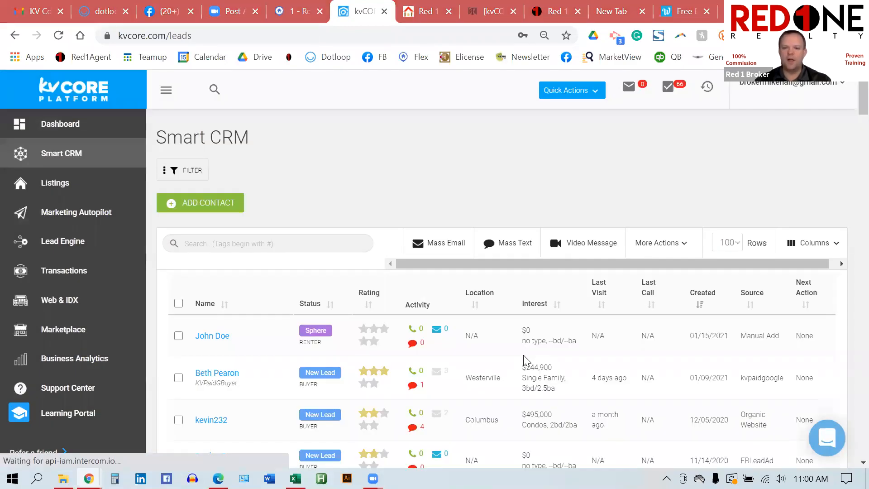
scroll(602, 269, down, 2)
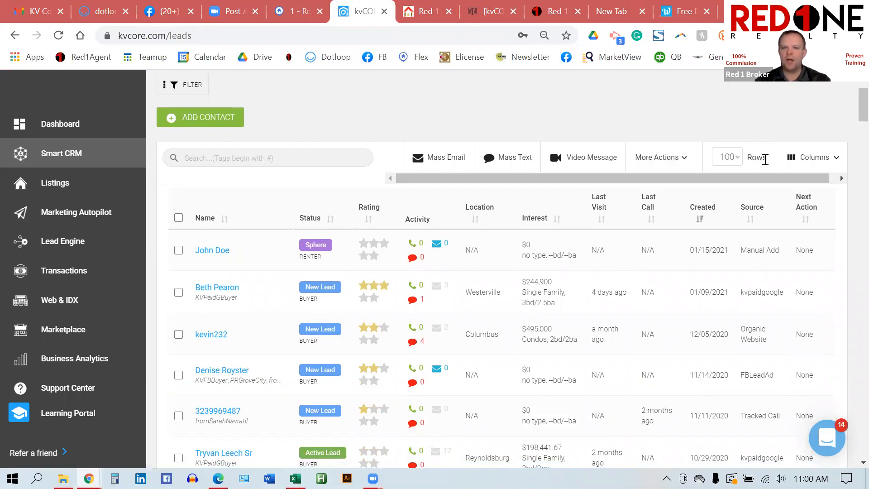
drag(766, 160, 749, 162)
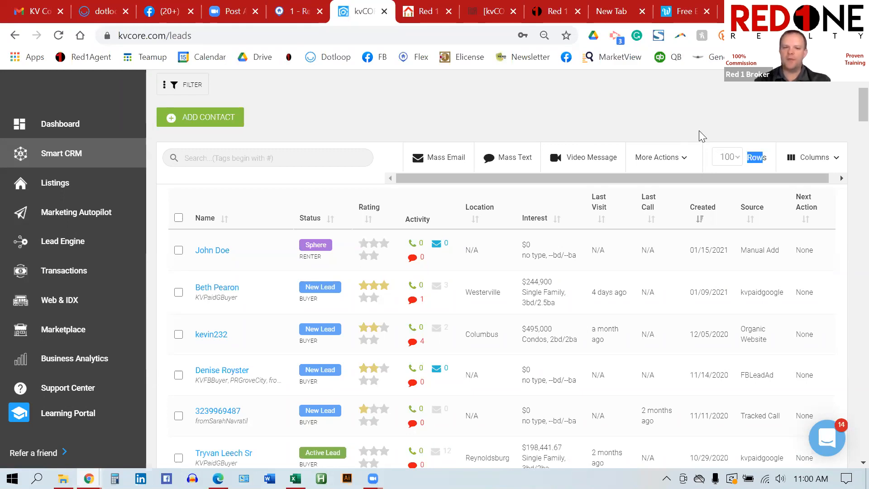
Step: Select all 100 leads, start a Mass Email, and load the Newsletter January 2021 template by searching 'newsl'
click(178, 221)
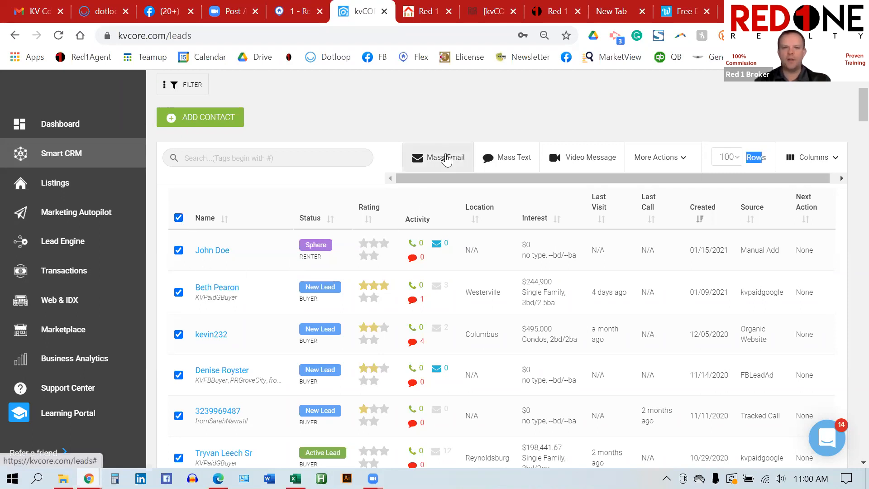
click(446, 158)
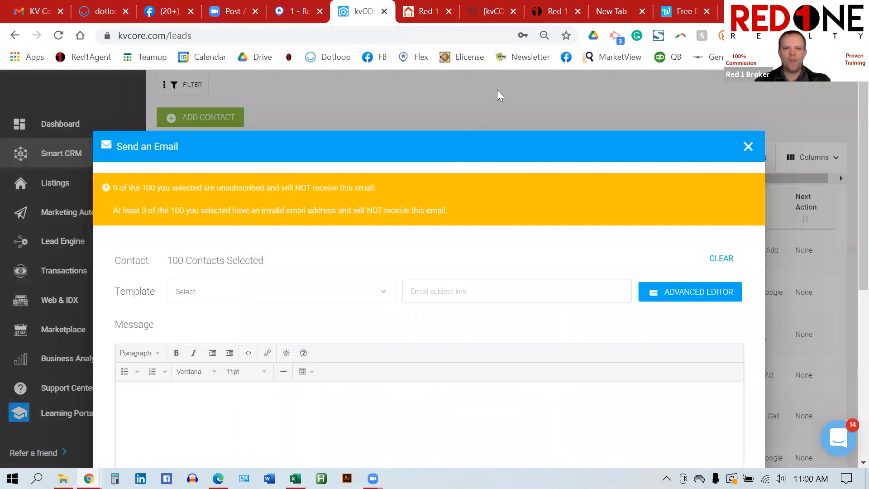
scroll(514, 239, down, 2)
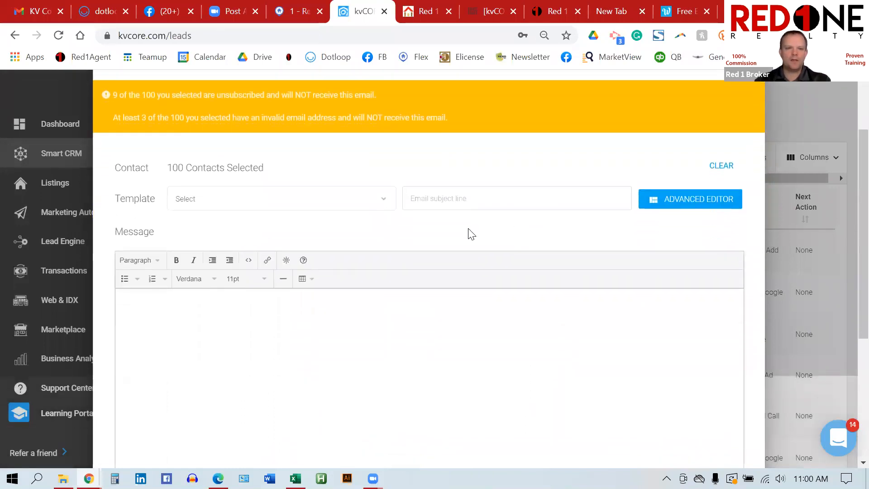
click(324, 197)
text(newsl)
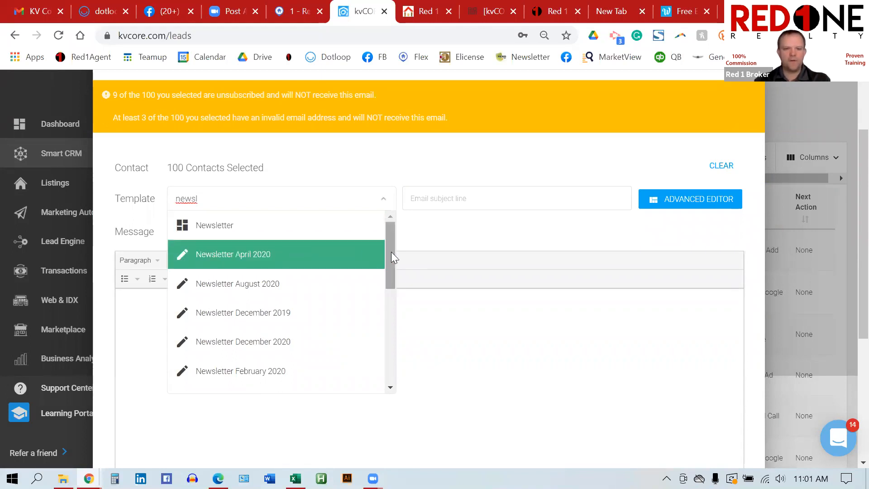
drag(391, 252, 389, 287)
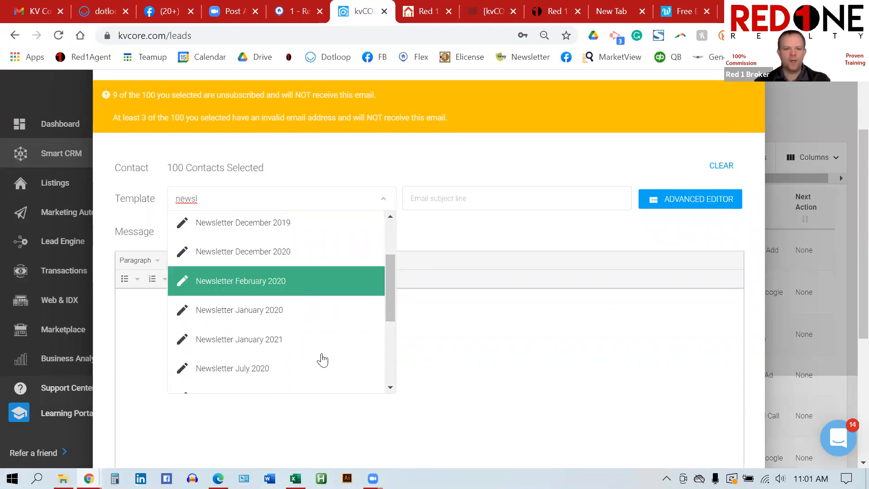
click(276, 343)
scroll(534, 352, down, 2)
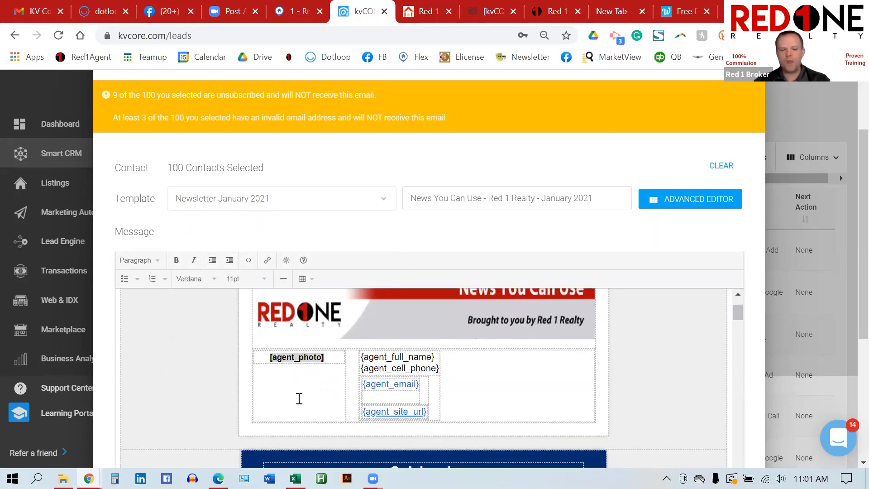
scroll(530, 375, up, 1)
scroll(530, 375, down, 1)
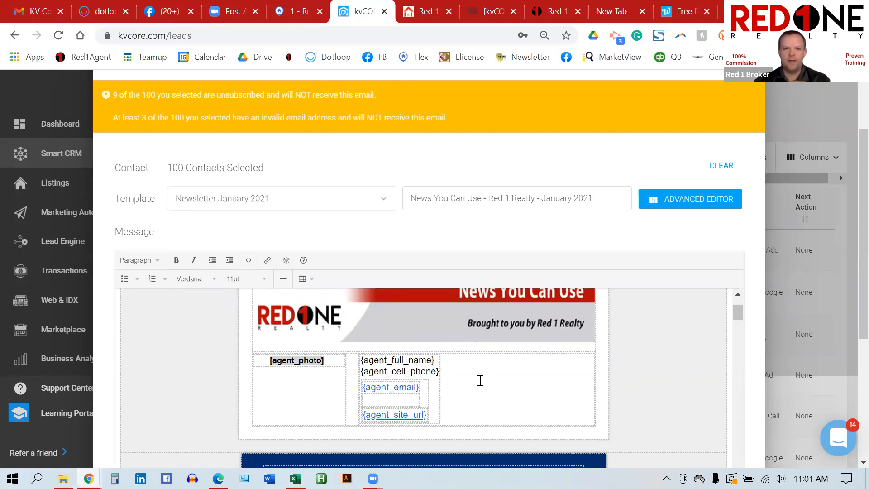
scroll(480, 381, down, 2)
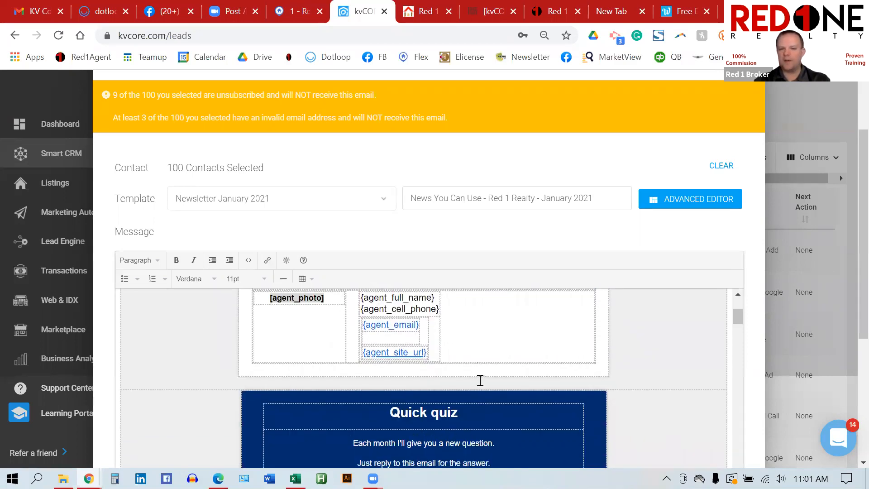
scroll(560, 365, down, 2)
scroll(560, 365, down, 1)
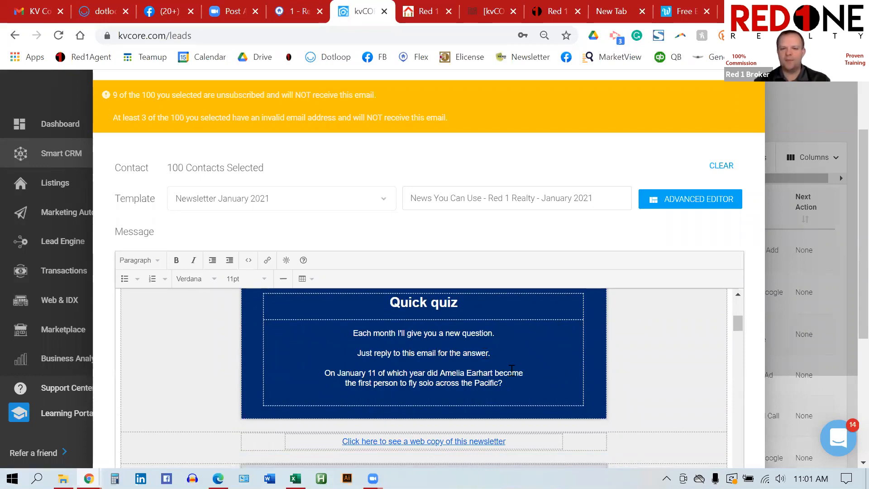
scroll(569, 397, down, 1)
scroll(570, 397, down, 3)
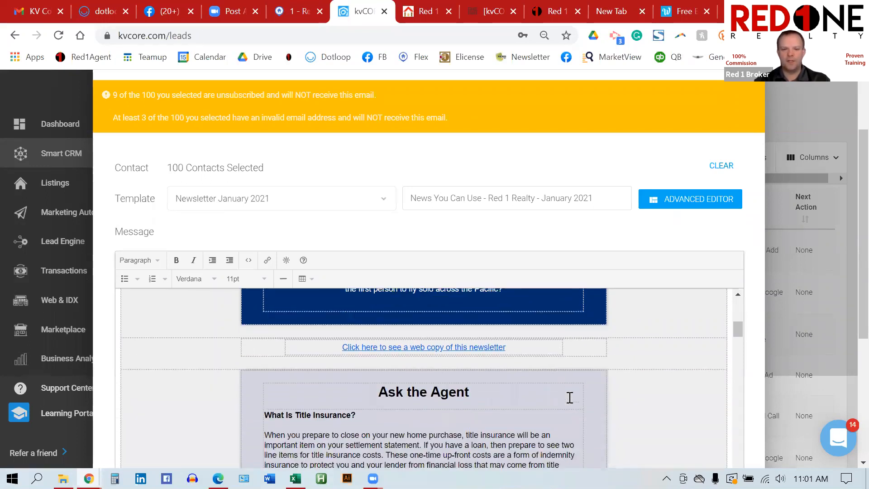
scroll(570, 397, down, 1)
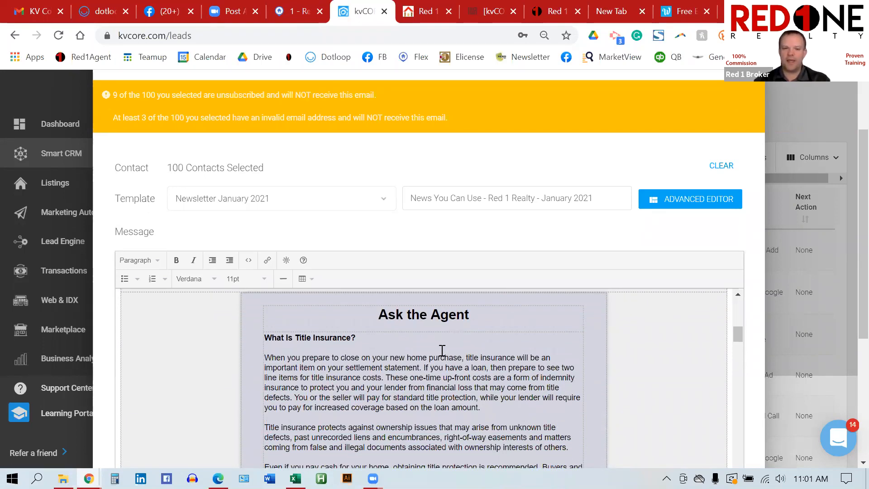
scroll(443, 351, down, 6)
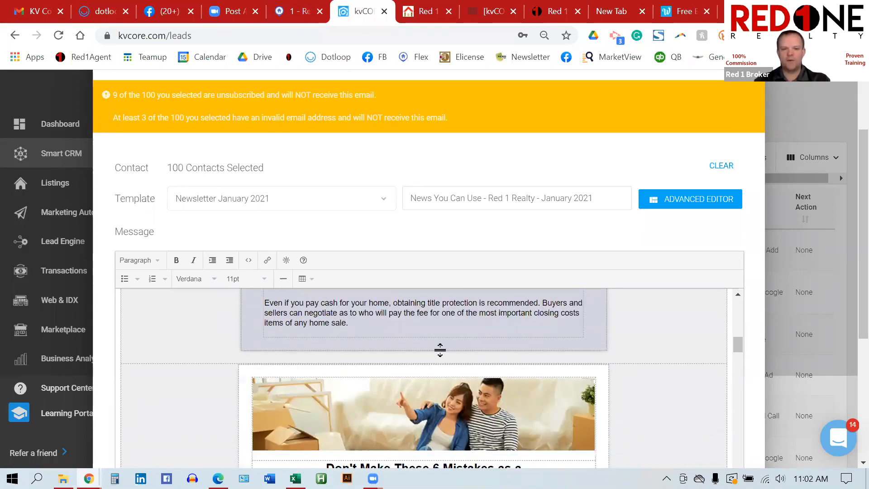
scroll(443, 351, down, 1)
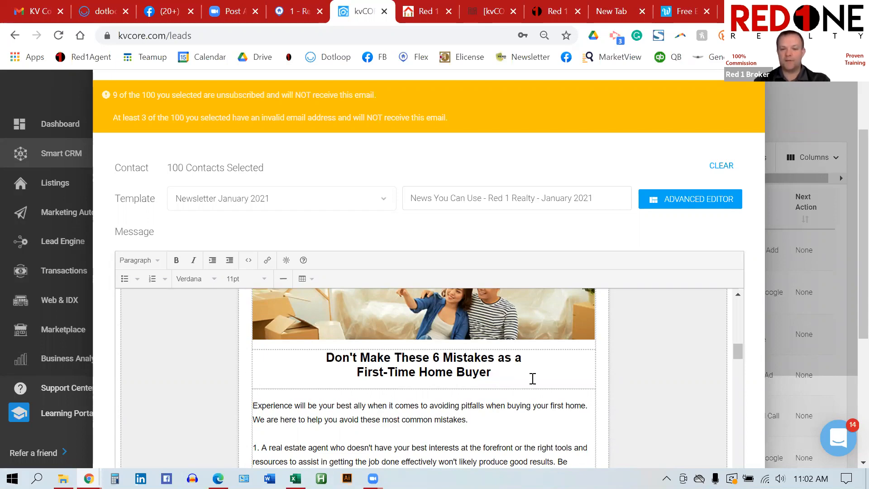
scroll(533, 378, down, 10)
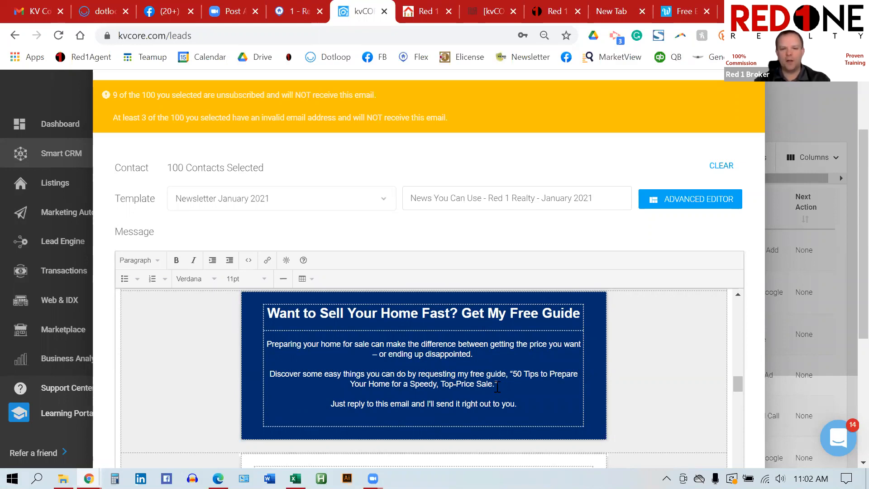
scroll(492, 372, down, 3)
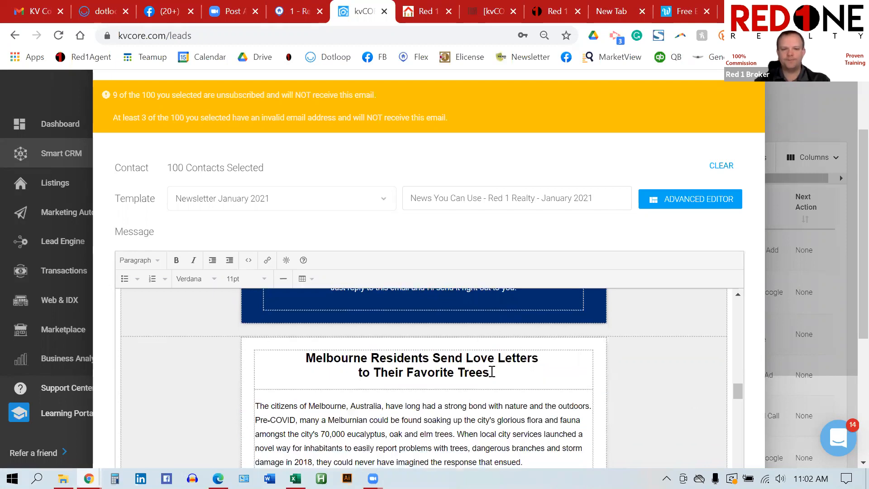
scroll(492, 371, down, 5)
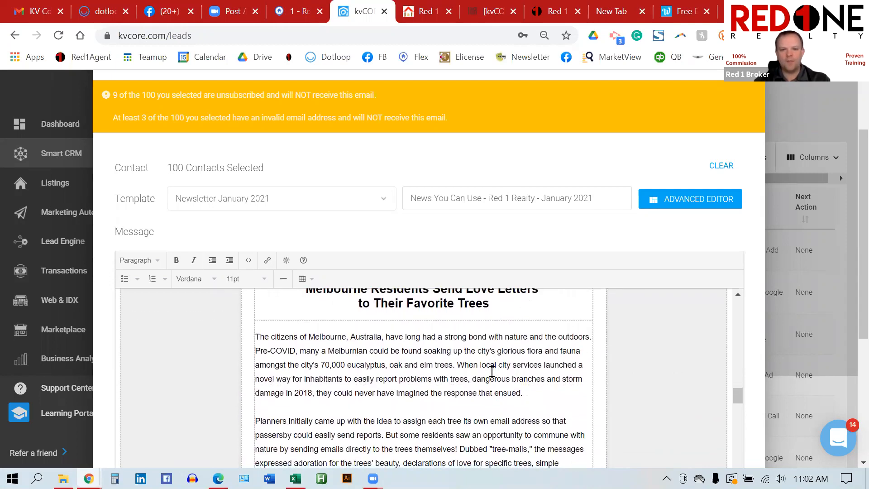
scroll(492, 371, down, 7)
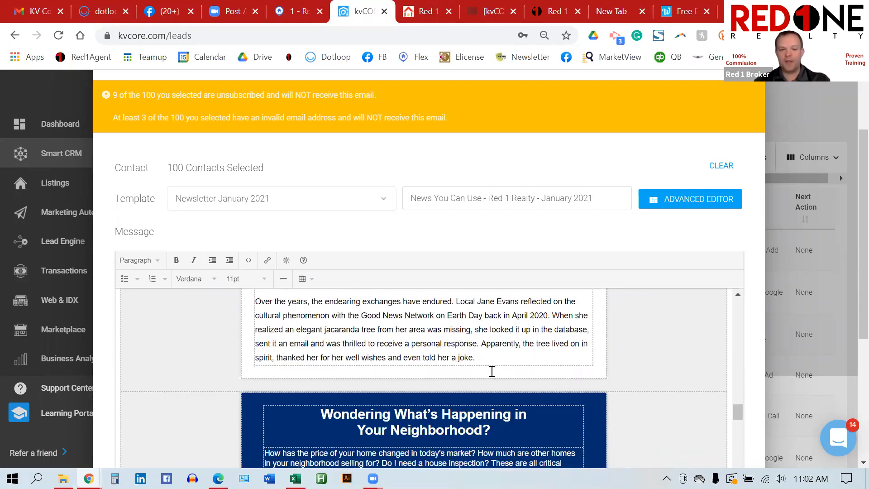
scroll(492, 371, up, 2)
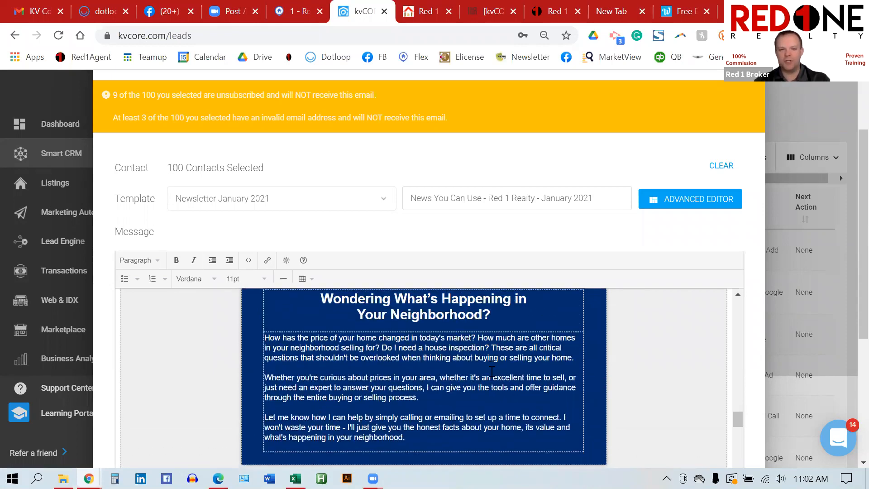
scroll(493, 372, down, 4)
scroll(493, 372, down, 1)
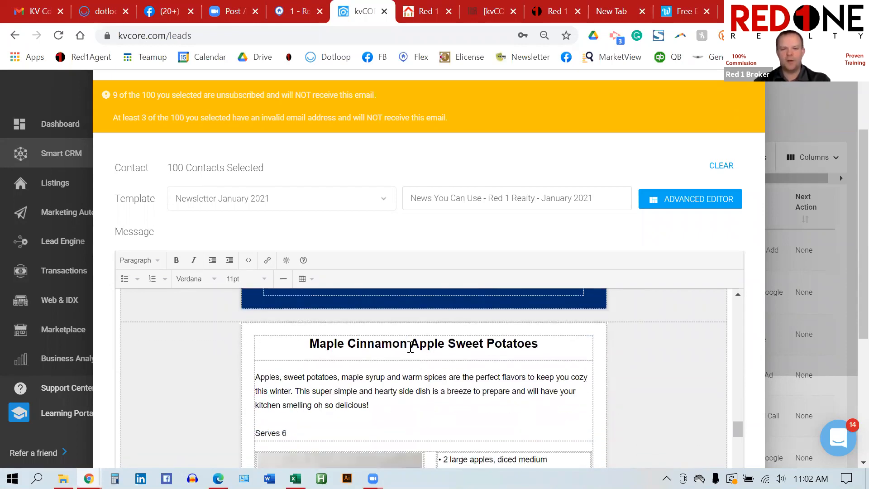
scroll(462, 350, down, 6)
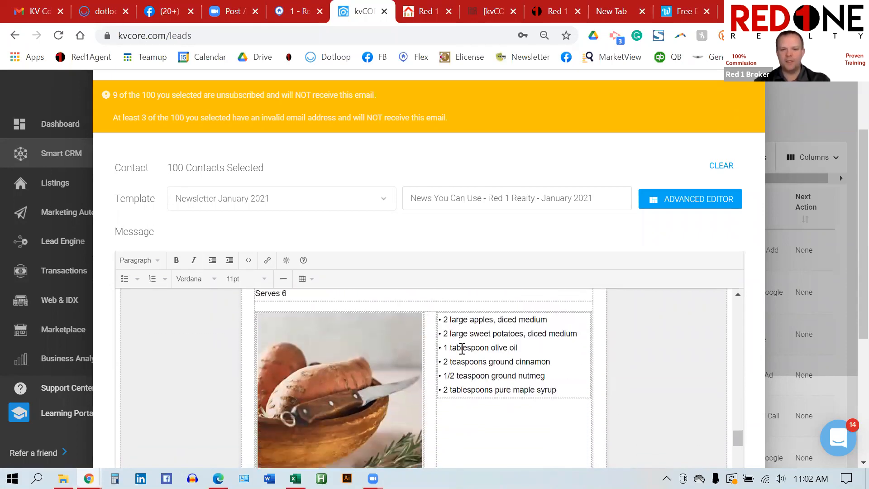
scroll(462, 349, down, 5)
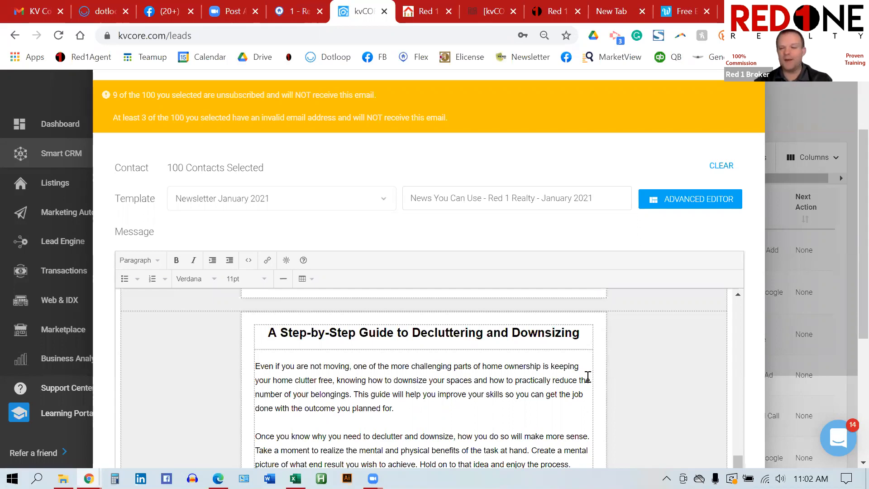
scroll(588, 377, down, 5)
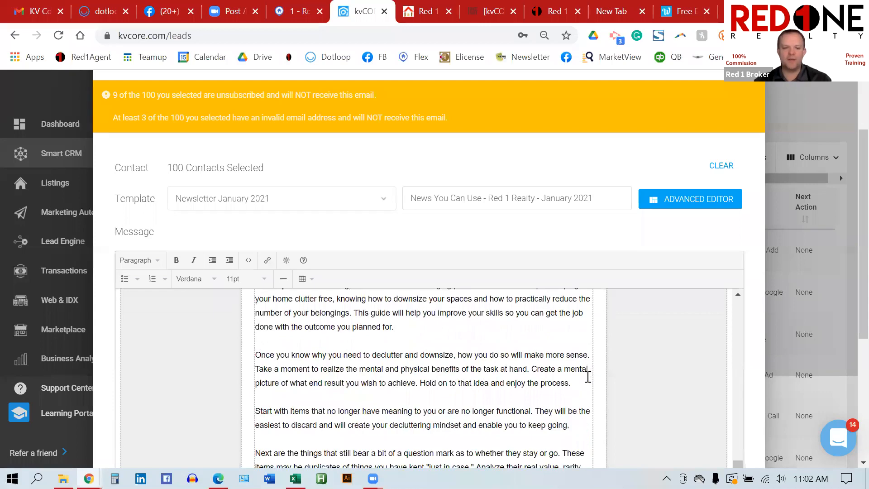
scroll(588, 377, down, 6)
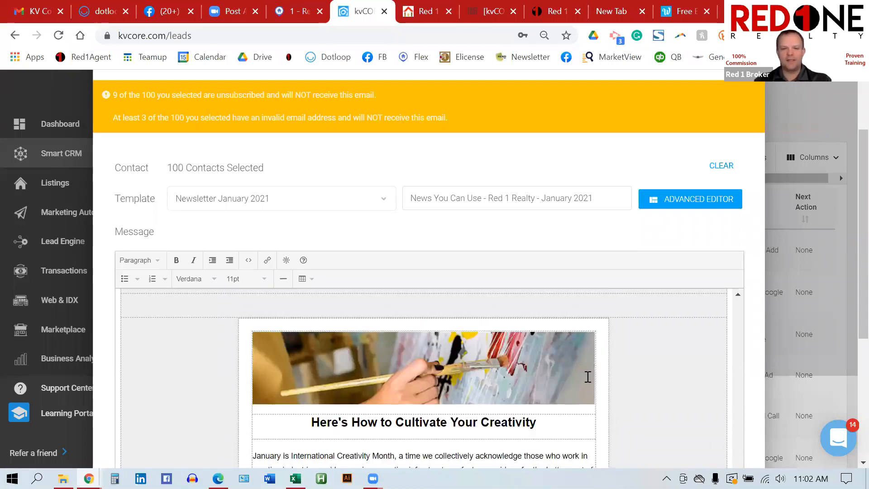
scroll(587, 378, down, 2)
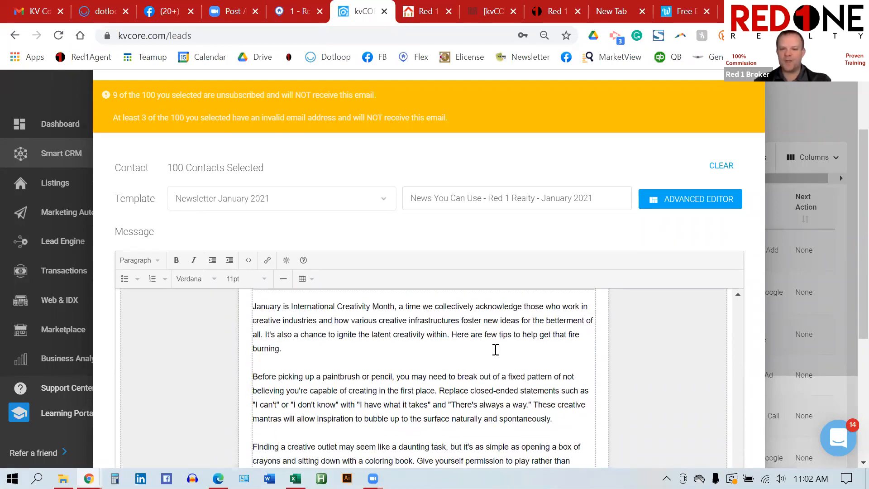
scroll(496, 349, up, 2)
scroll(490, 356, down, 10)
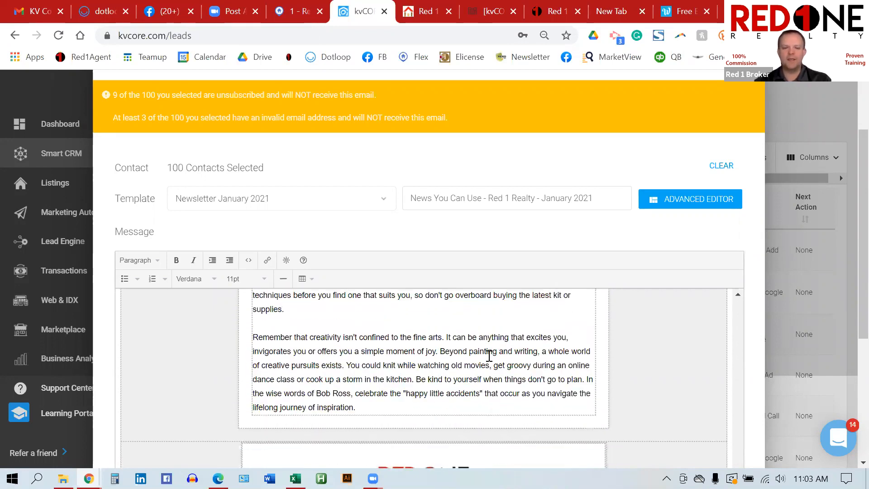
scroll(494, 360, down, 2)
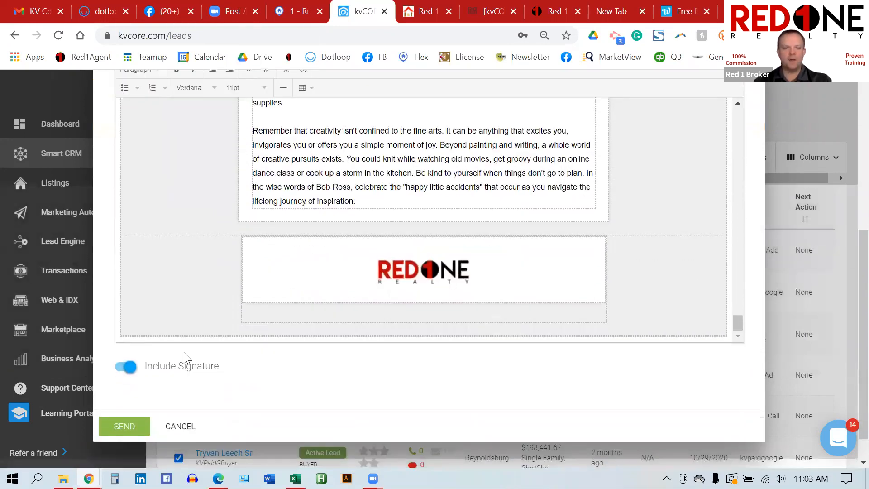
Step: Cancel the newsletter mass email and confirm discarding it without sending
click(186, 427)
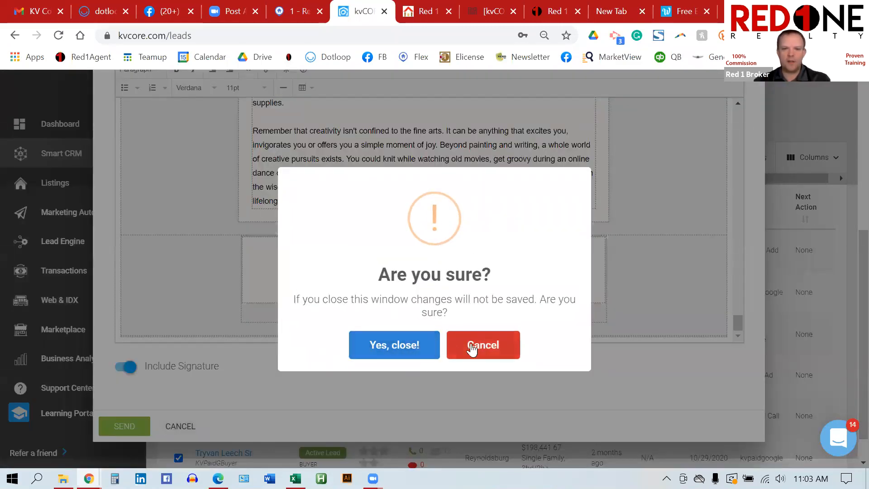
click(407, 345)
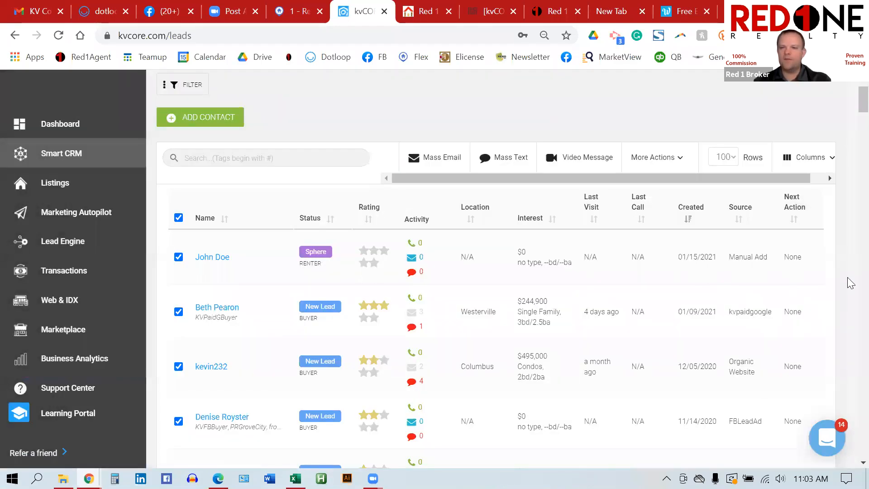
drag(862, 100, 851, 342)
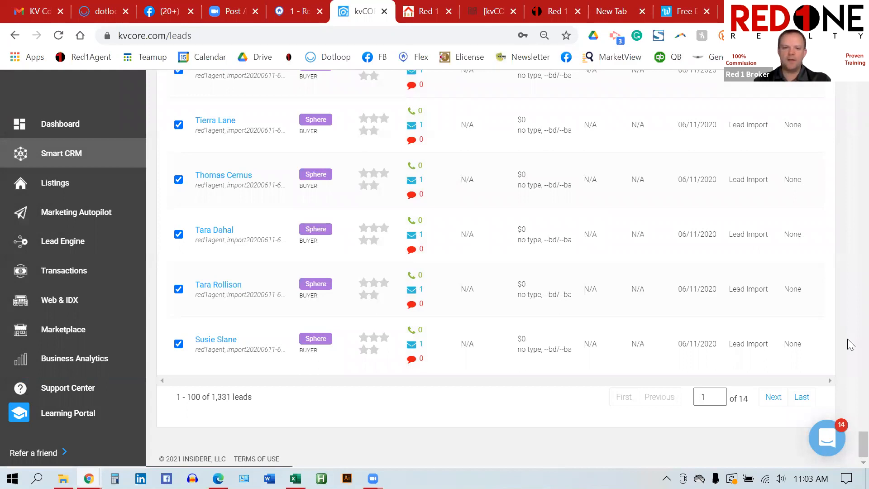
Step: Show the next page of 100 leads, then reload the Smart CRM list
click(773, 397)
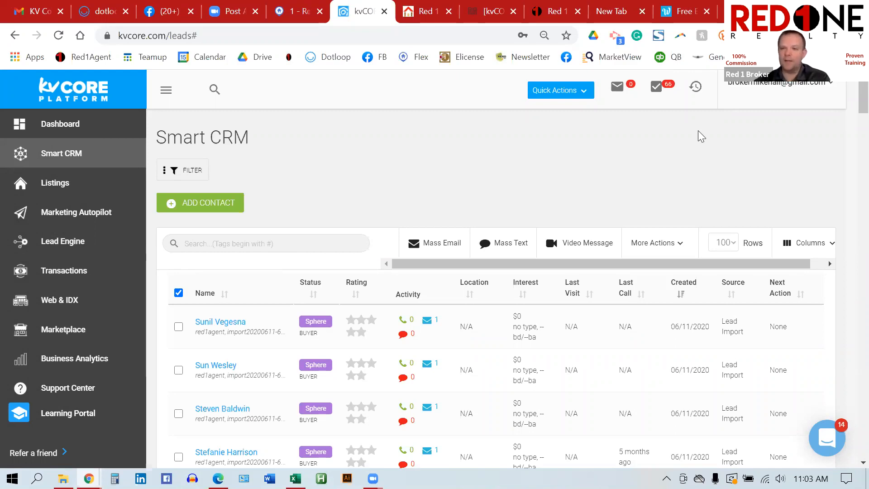
drag(864, 104, 865, 466)
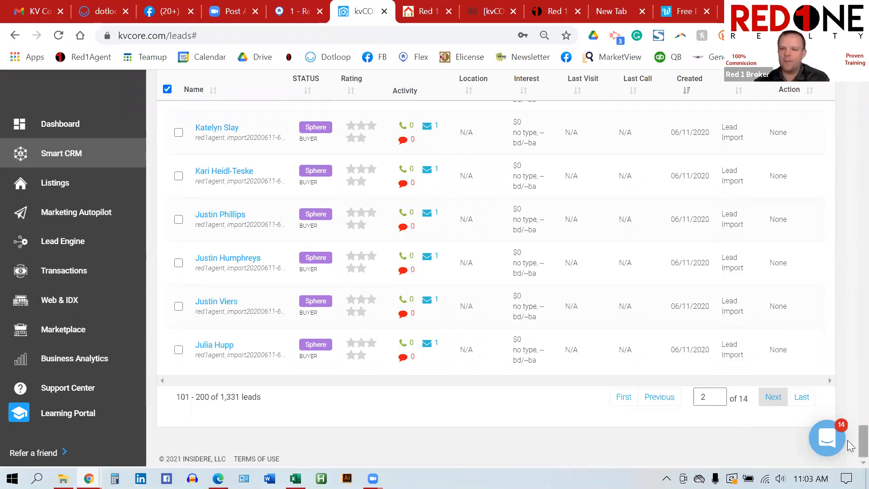
drag(864, 440, 864, 96)
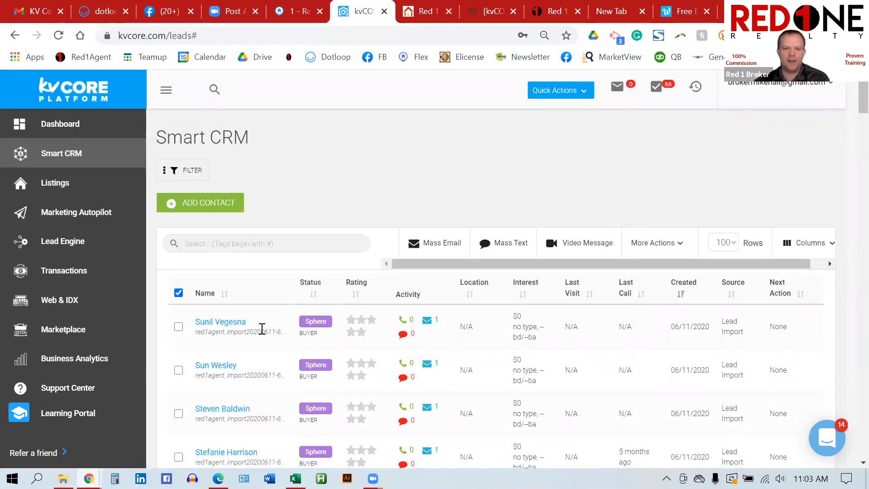
click(77, 163)
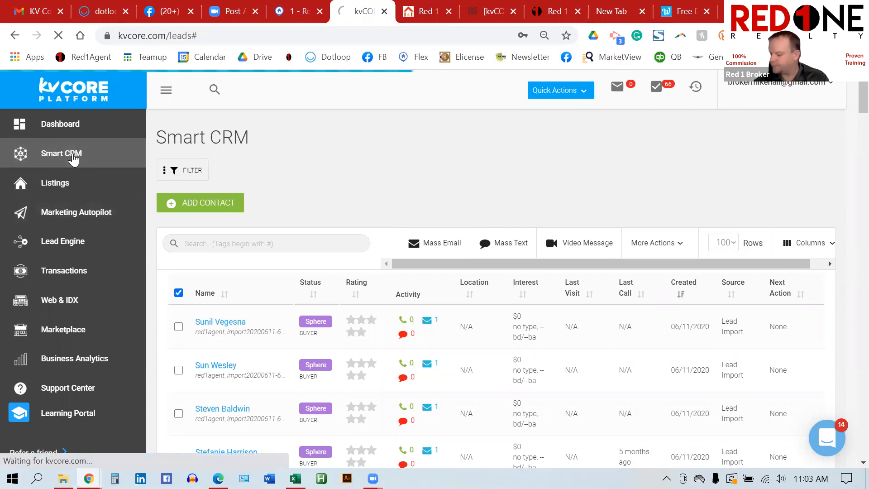
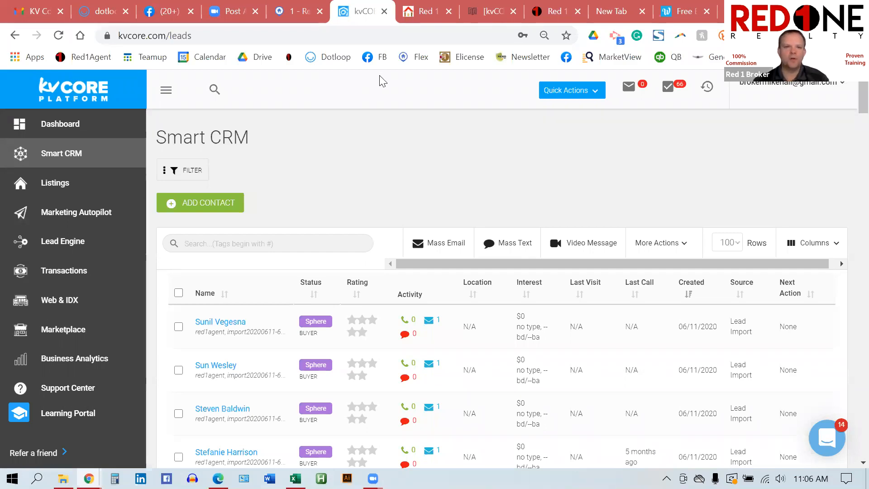
Step: Switch to the Flexmls '1 - Residential' search showing 3,888 listing matches
click(301, 14)
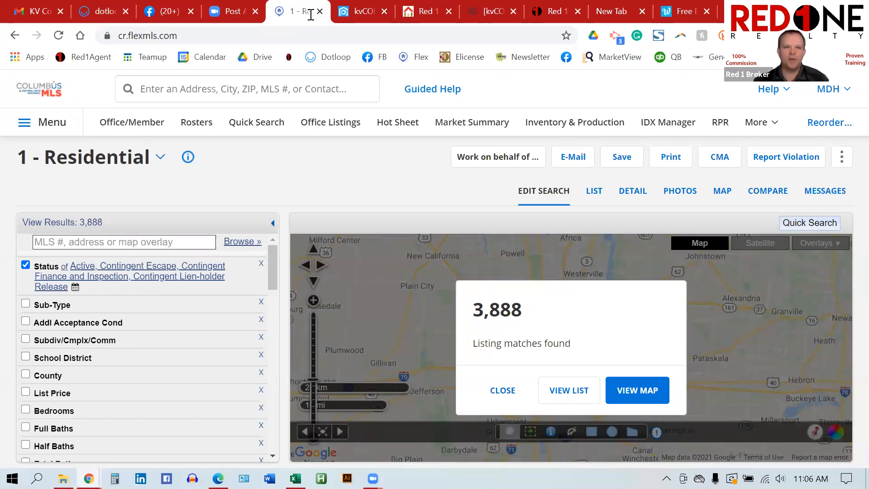
Step: Set the residential search Status to Active only, bringing results to 1,775
click(267, 128)
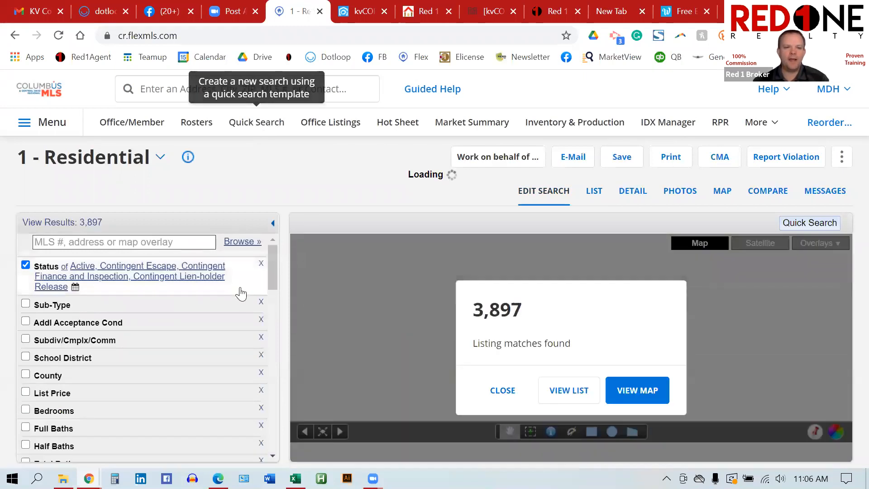
click(241, 294)
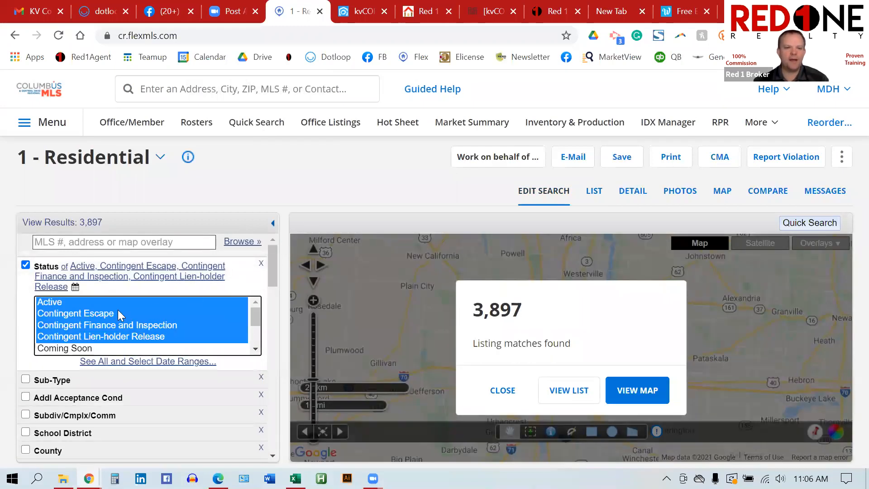
click(101, 303)
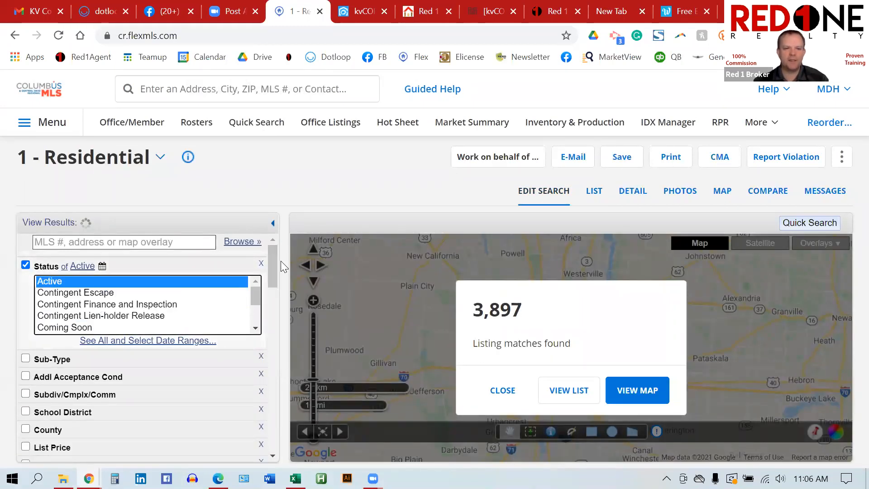
drag(271, 264, 278, 312)
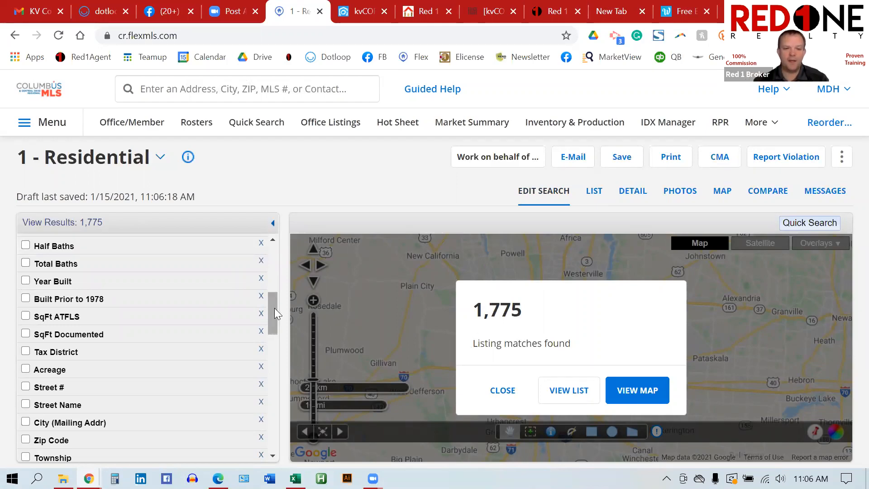
drag(274, 313, 278, 421)
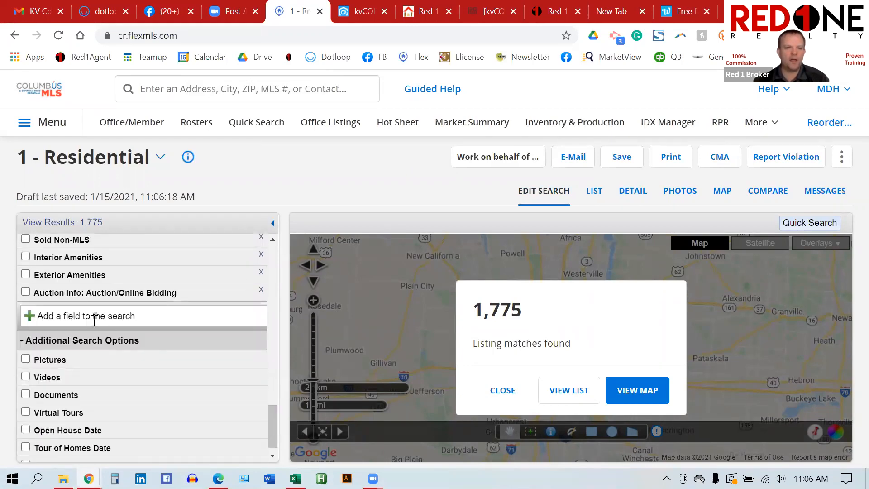
Step: Add a Listing/Selling Office criterion to the residential search
click(65, 317)
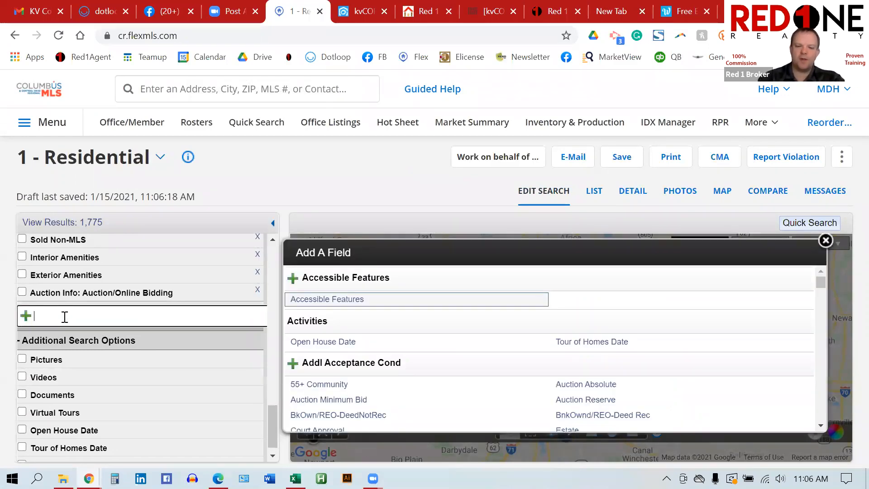
text(member)
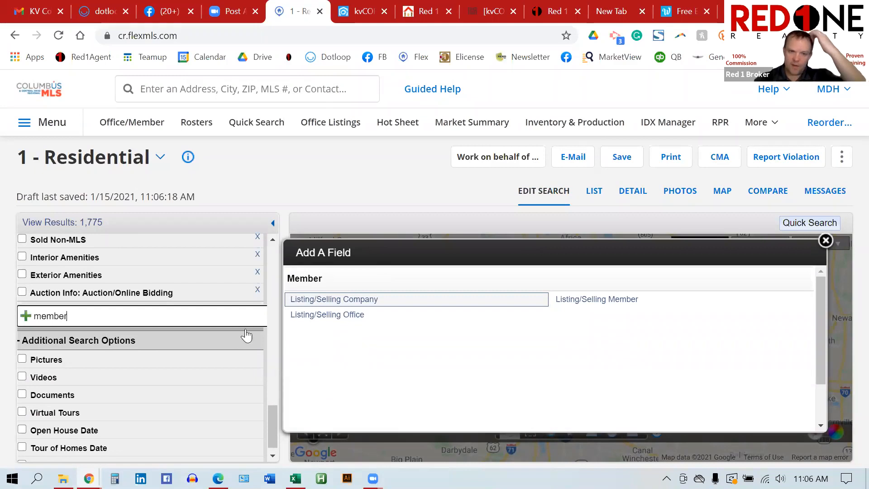
click(319, 325)
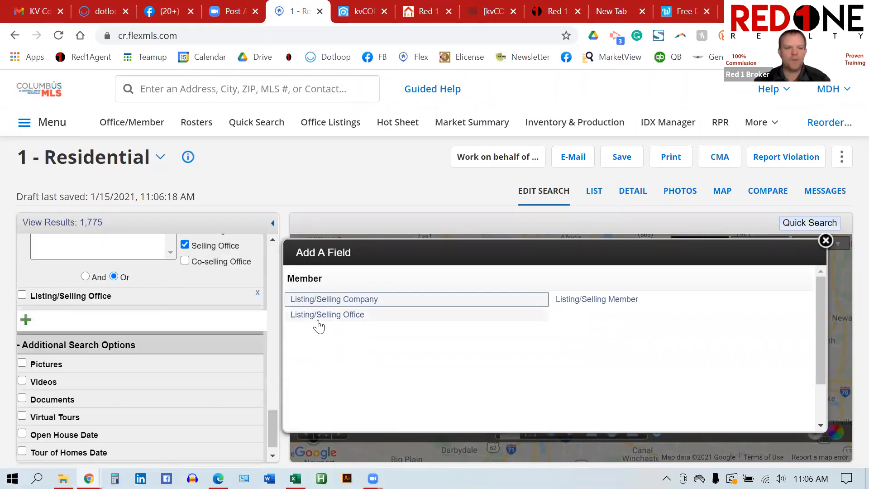
scroll(177, 311, up, 2)
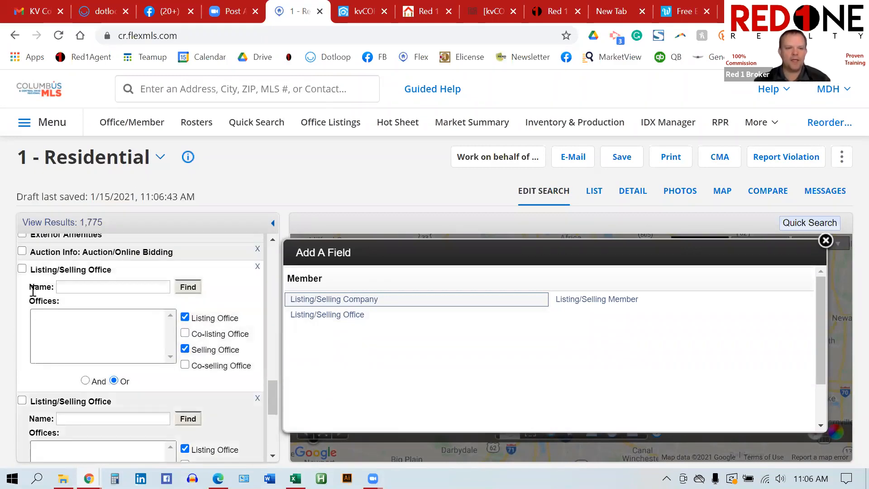
click(84, 287)
text(ree)
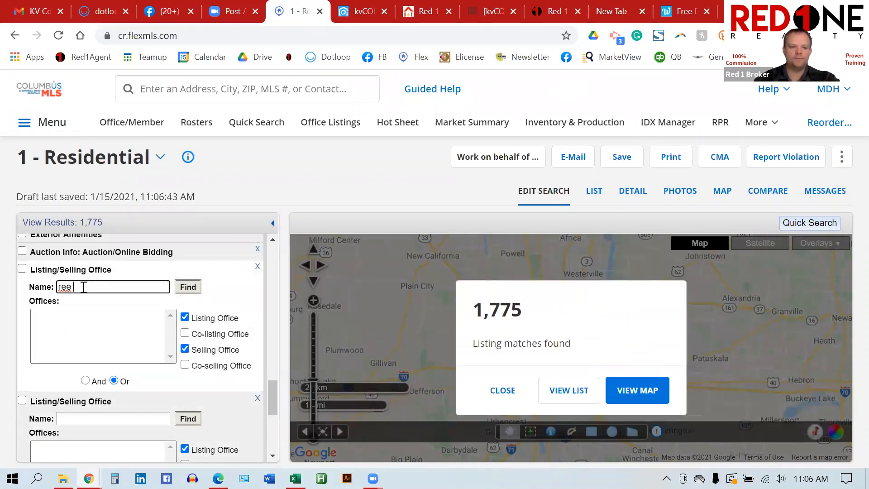
key(BackSpace)
text(d 1)
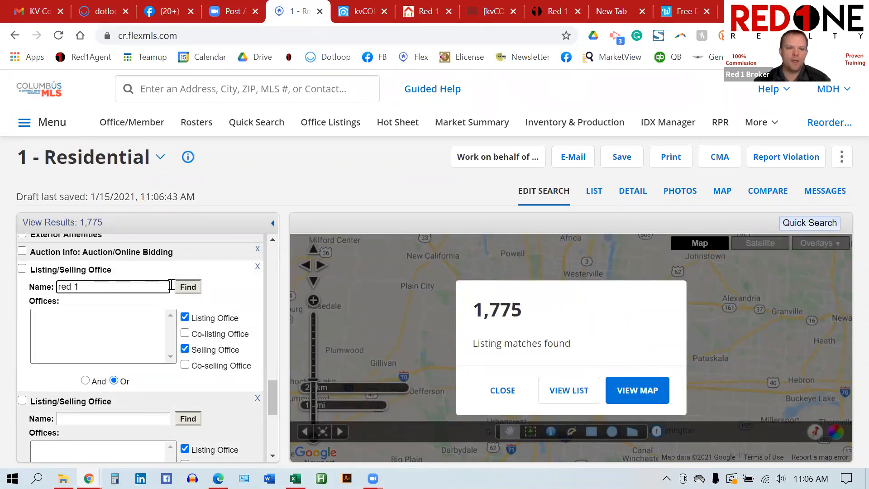
click(189, 288)
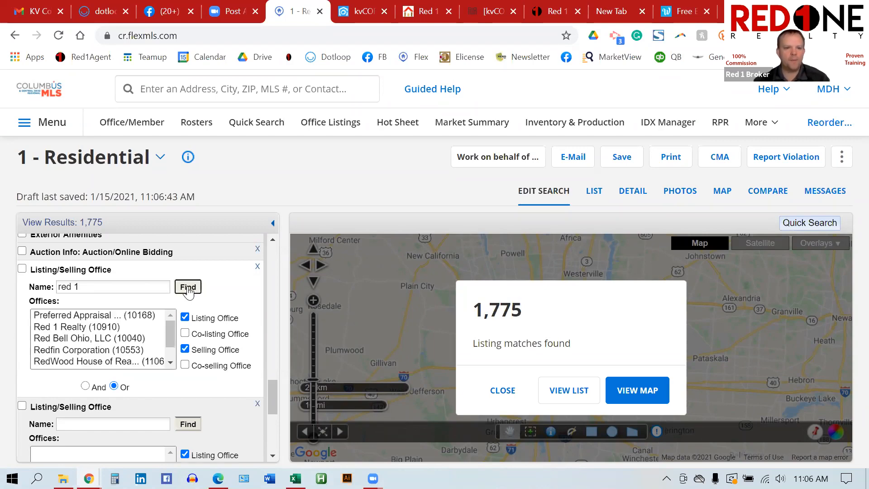
click(97, 329)
click(185, 348)
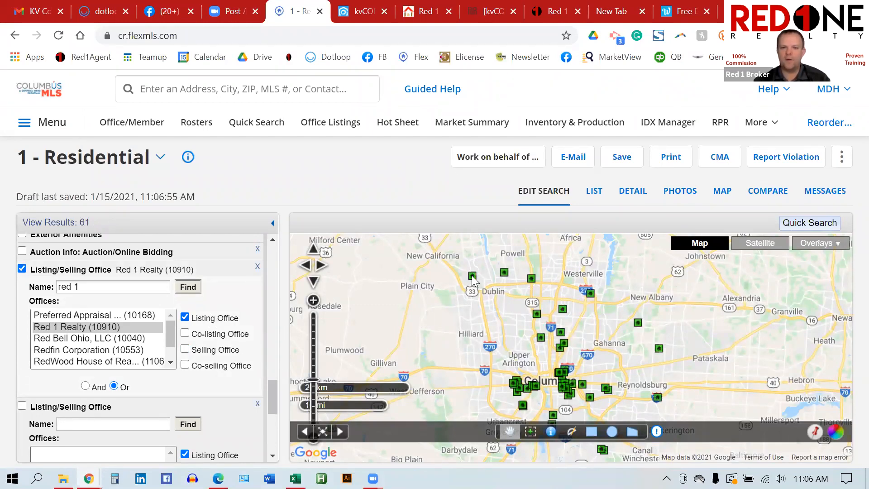
click(506, 272)
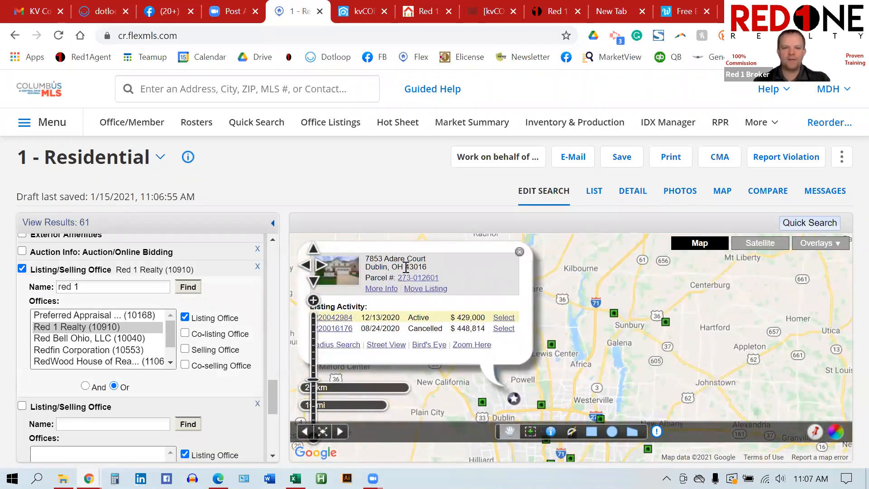
drag(427, 259, 376, 257)
key(ctrl+c)
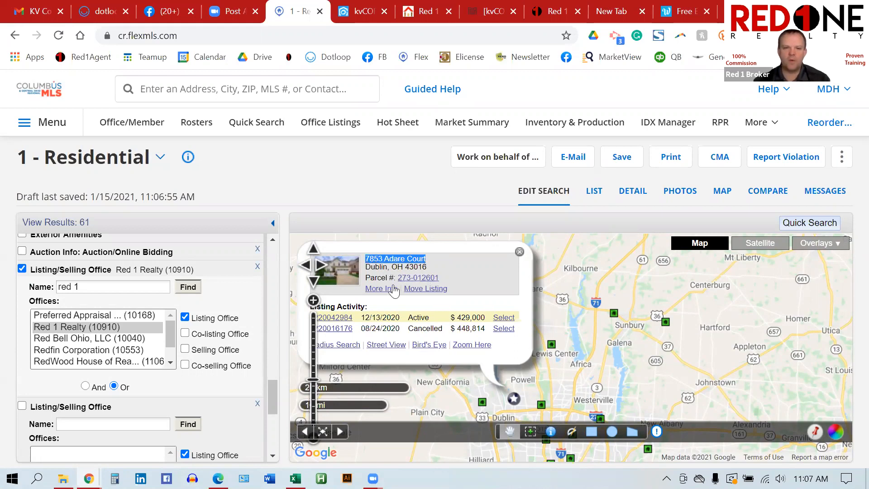
click(345, 319)
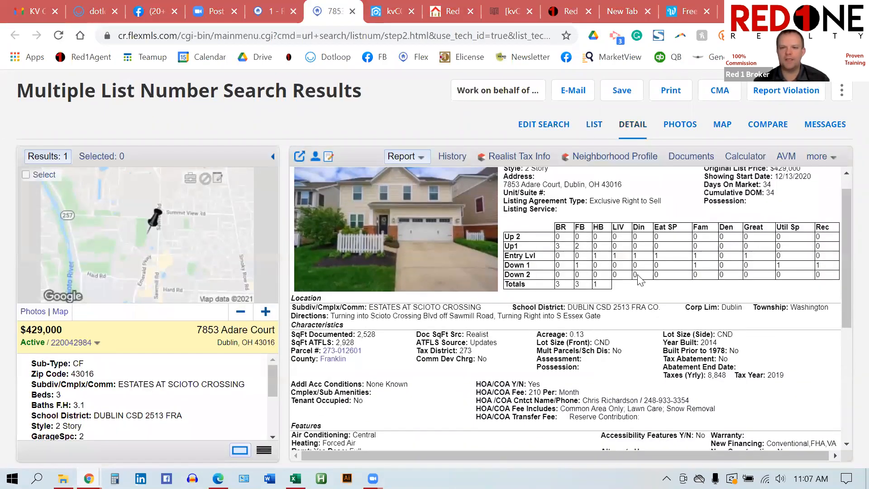
scroll(593, 305, down, 3)
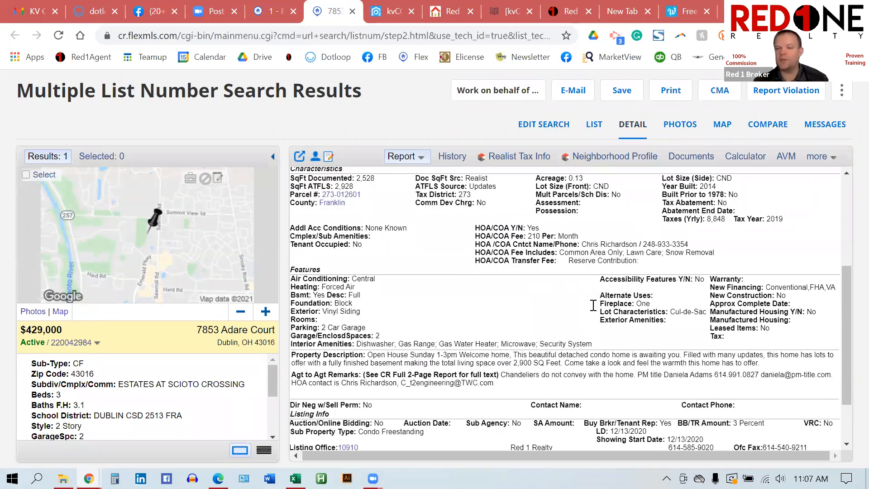
scroll(594, 305, up, 4)
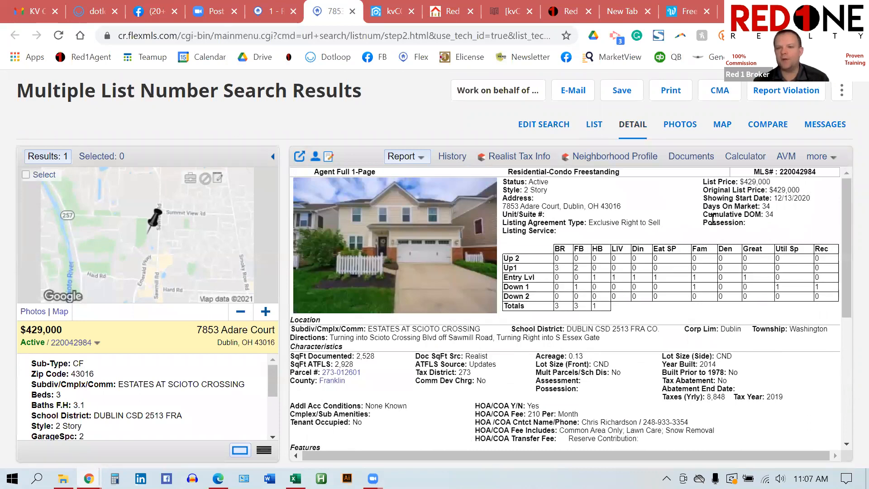
drag(770, 184, 741, 183)
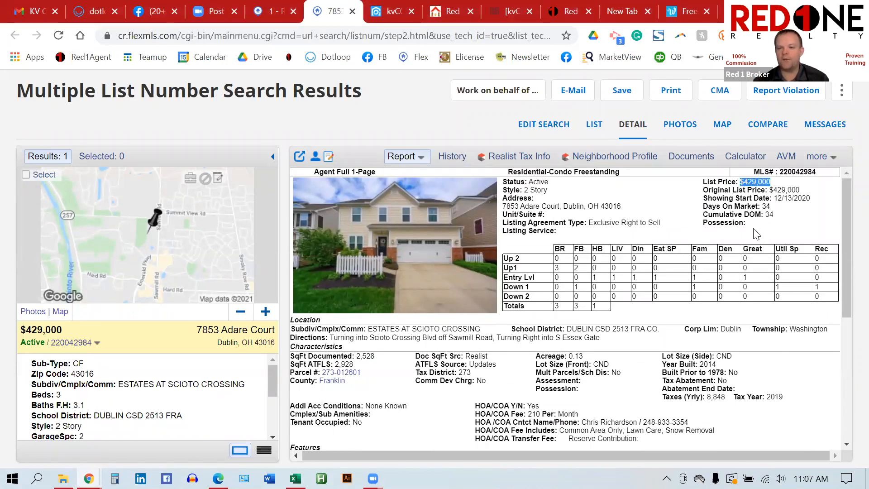
click(776, 219)
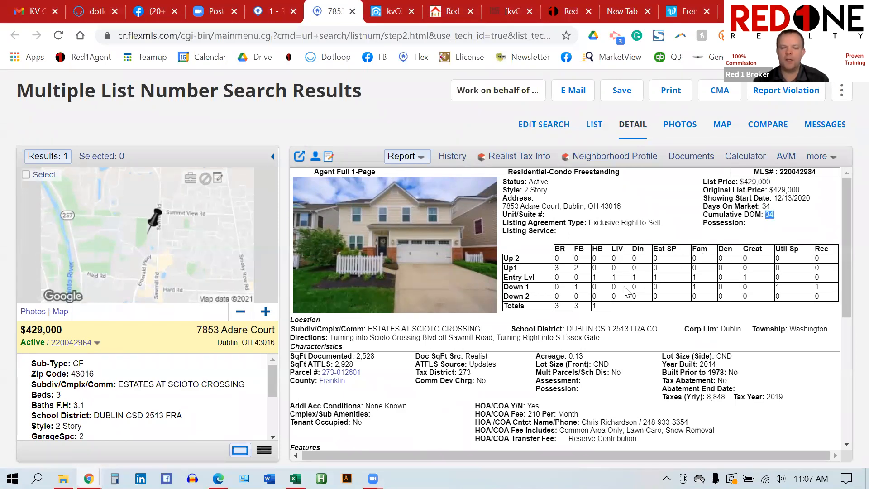
scroll(625, 292, down, 3)
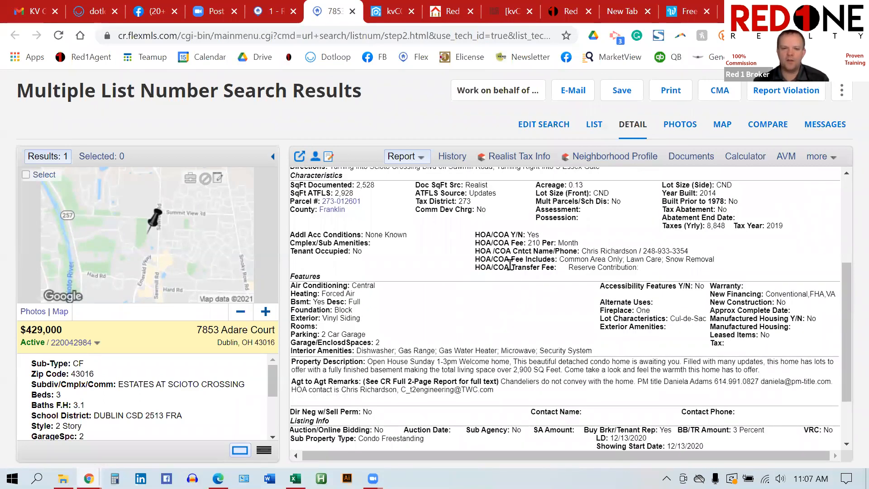
scroll(511, 265, up, 2)
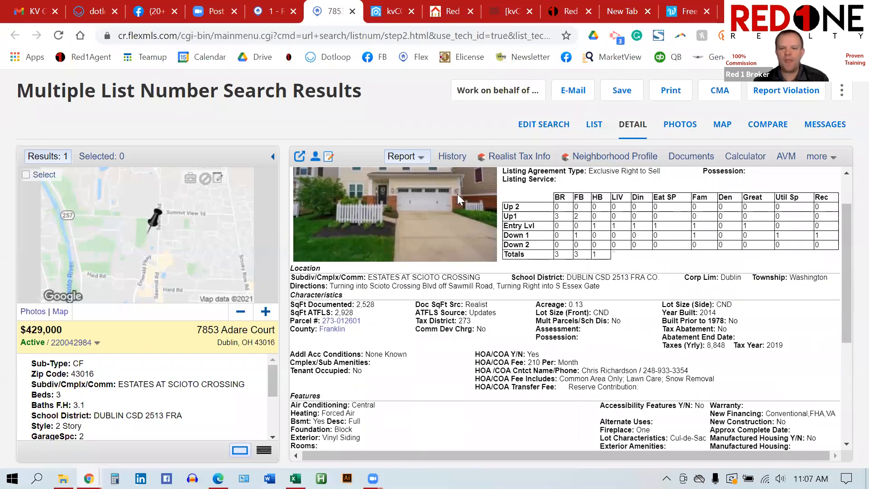
scroll(529, 221, up, 1)
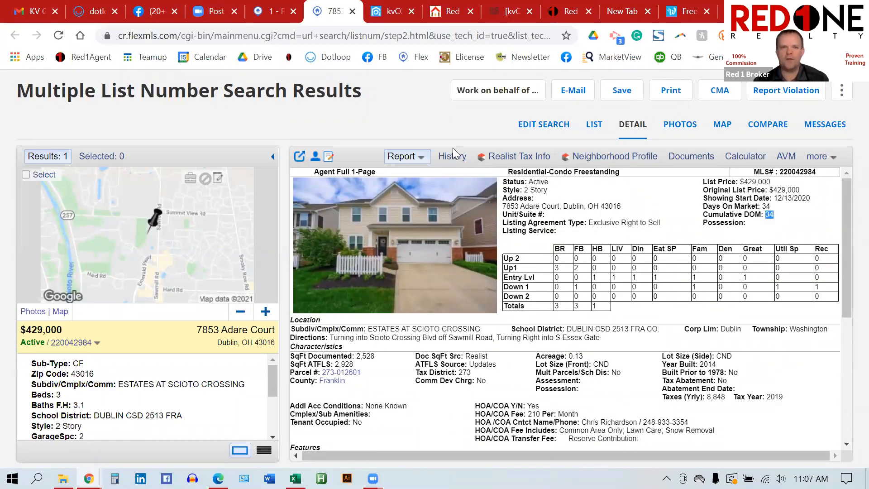
Step: Go back to kvCORE, open the Marketplace, and scroll to the CORE PropertyBoost card
click(392, 12)
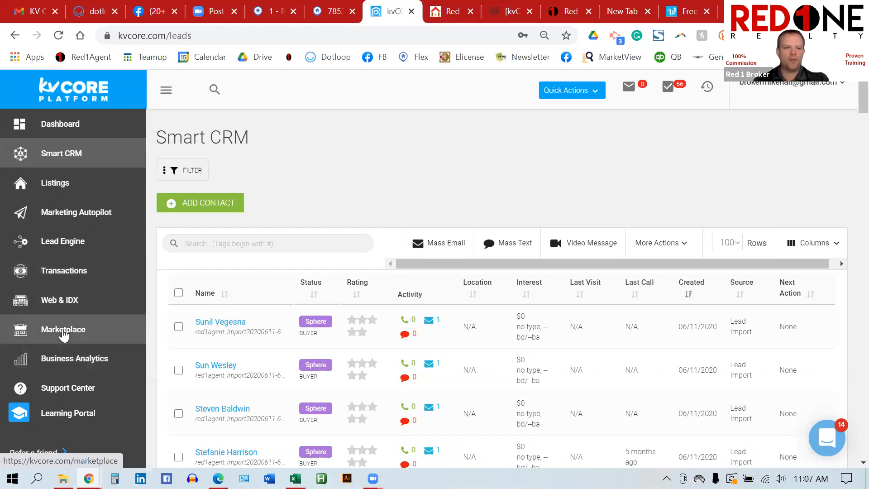
click(63, 332)
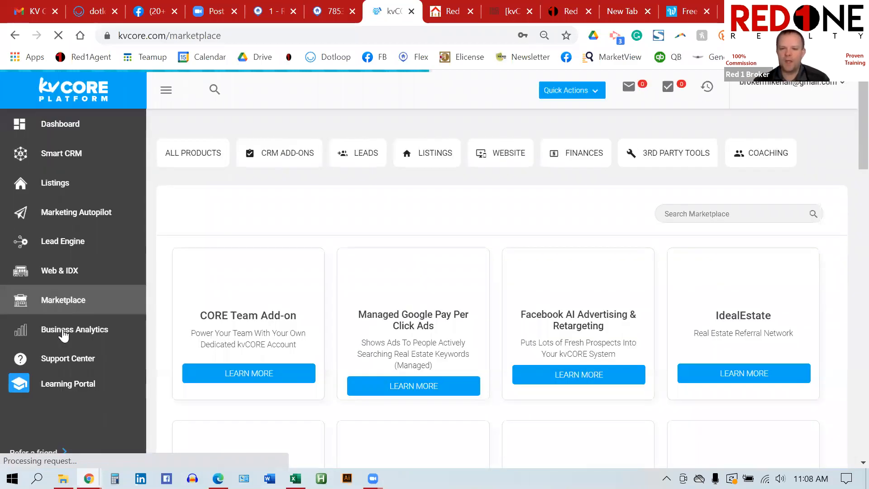
scroll(447, 326, down, 6)
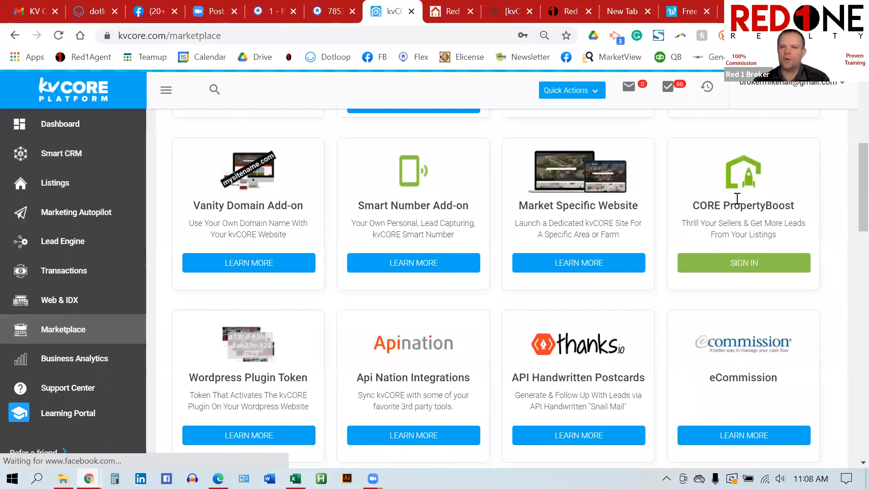
click(745, 266)
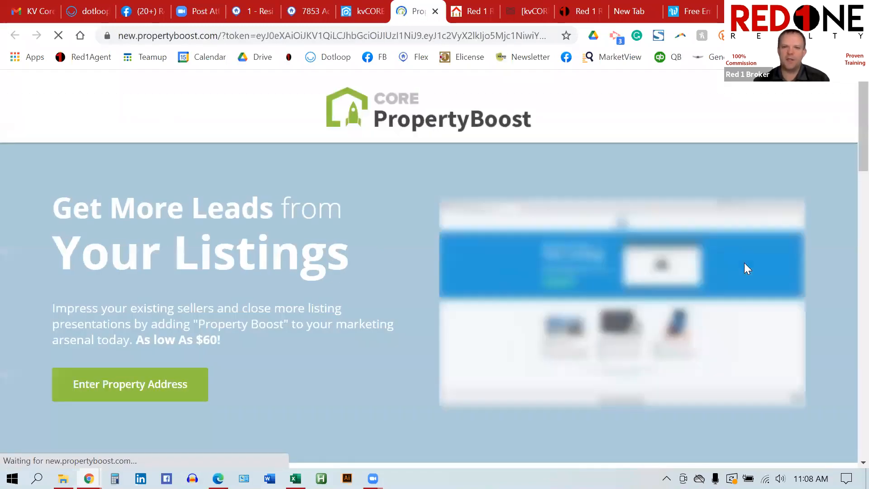
scroll(324, 234, down, 2)
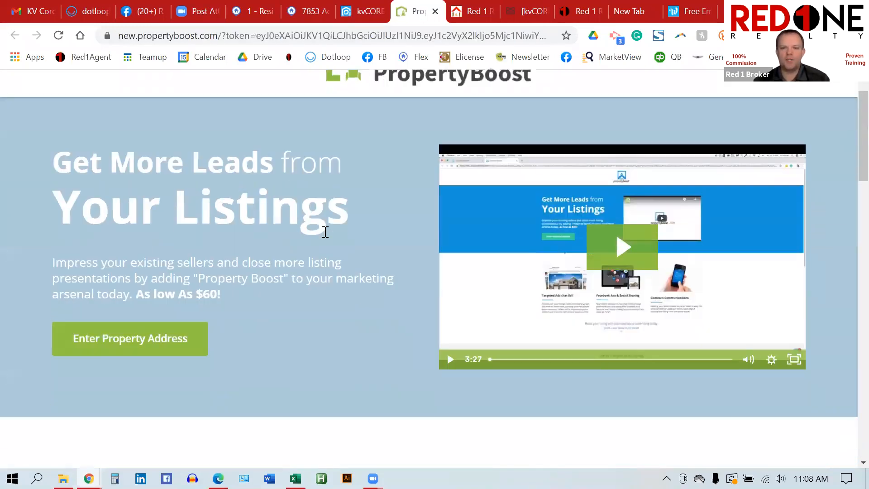
click(142, 295)
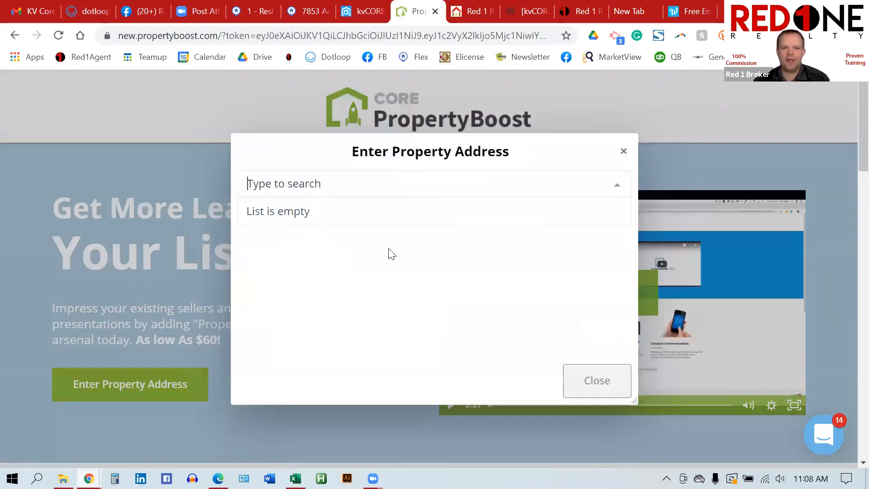
key(ctrl+v)
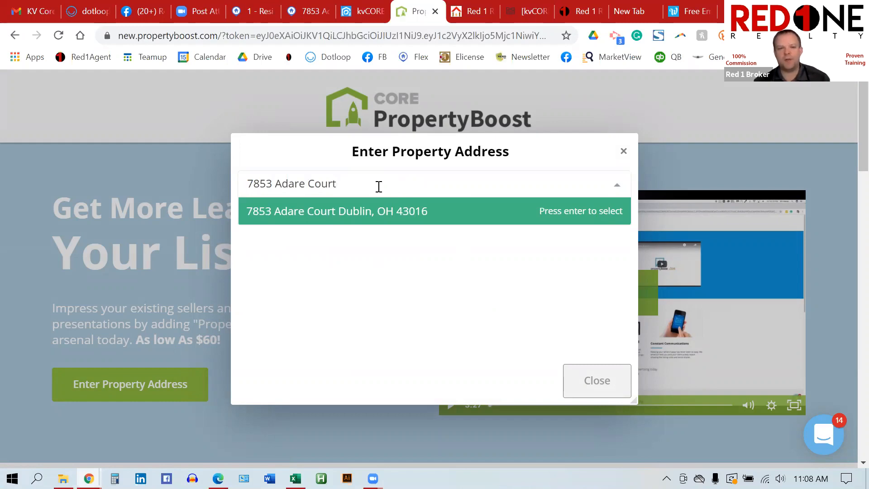
click(348, 218)
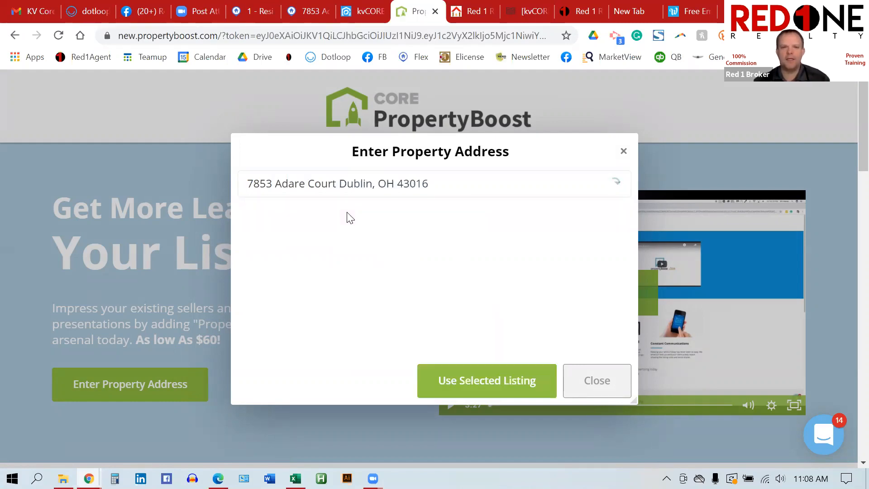
click(472, 380)
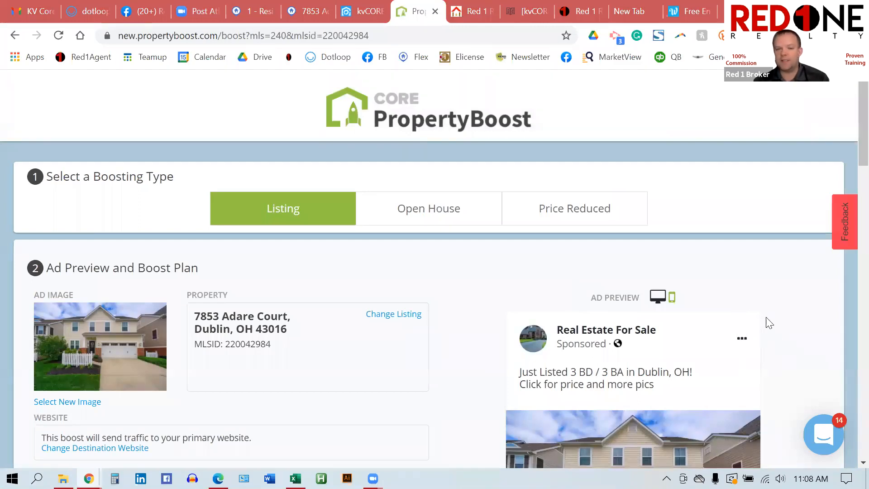
scroll(768, 323, down, 1)
scroll(768, 323, down, 1)
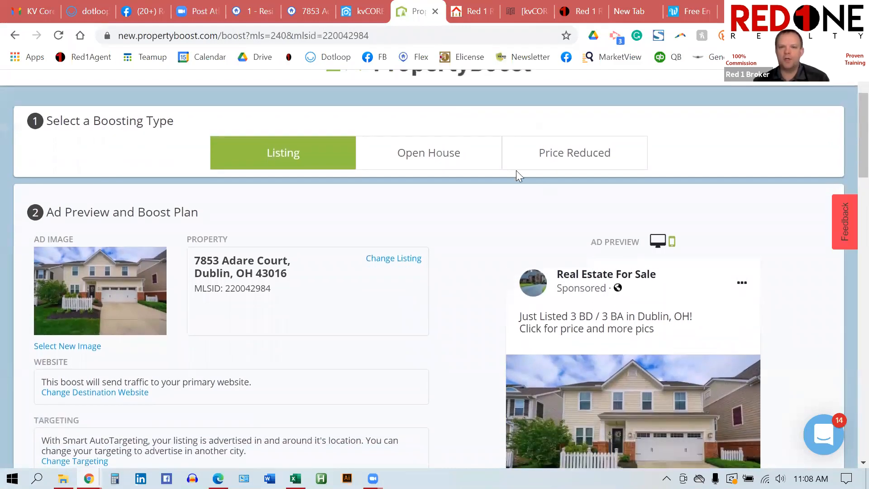
click(437, 154)
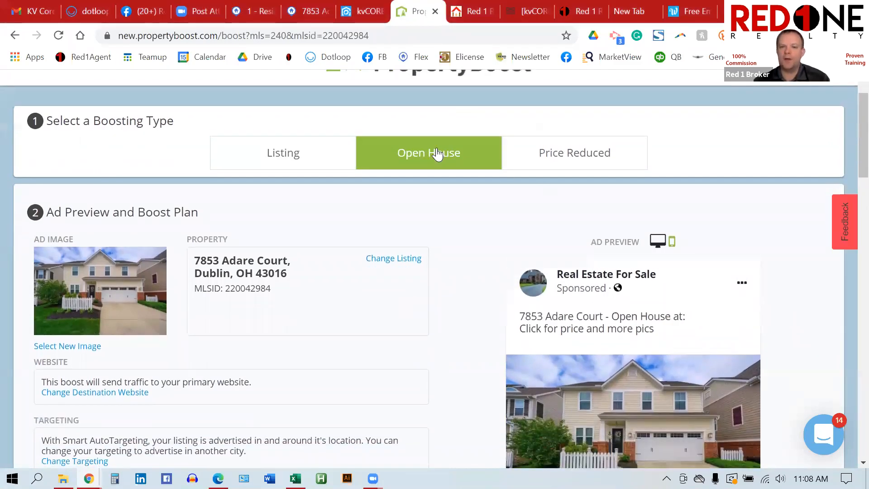
click(550, 158)
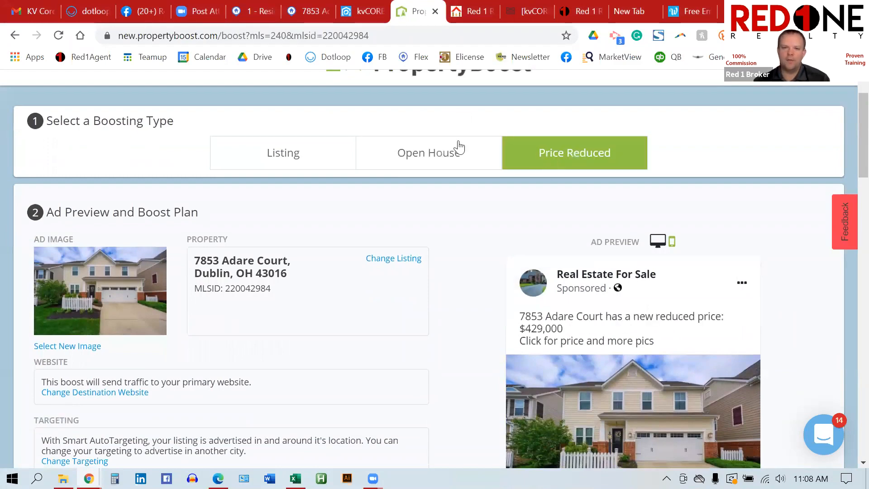
click(306, 159)
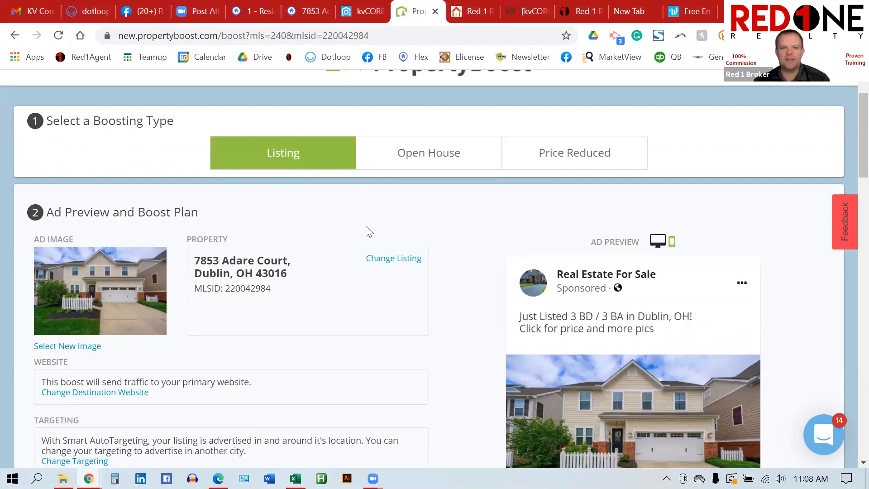
scroll(548, 252, down, 4)
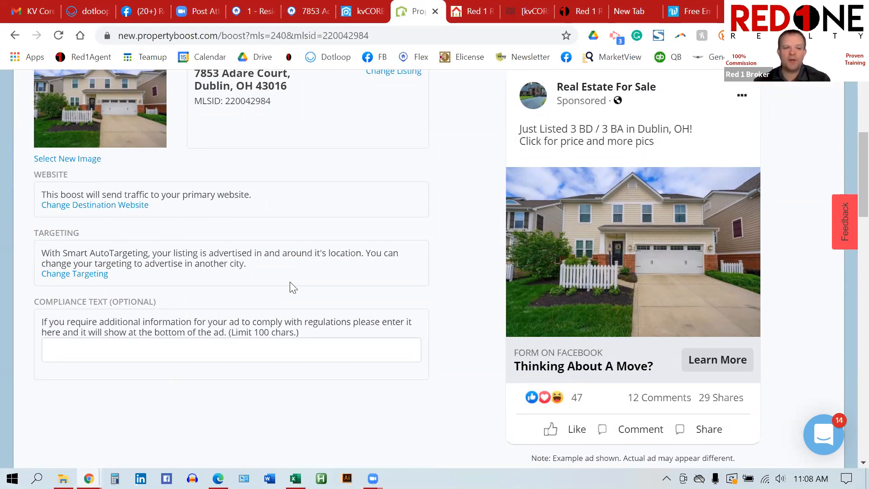
scroll(468, 292, down, 2)
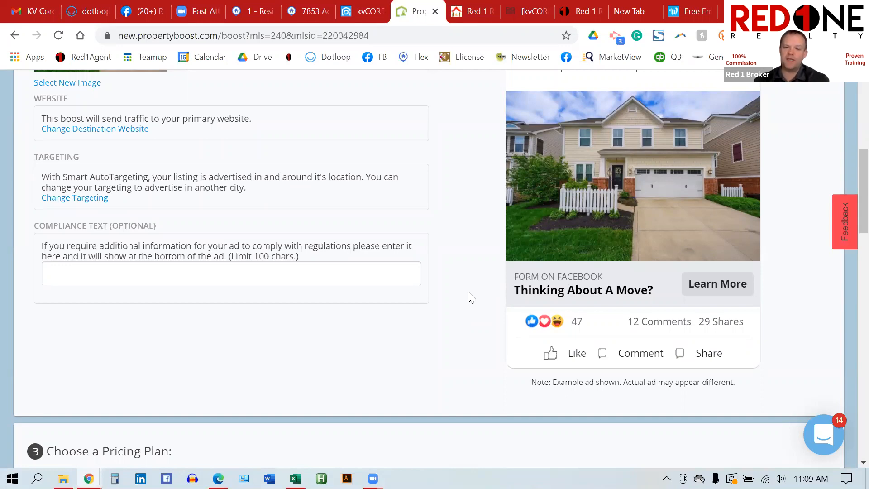
Step: Choose the 1 Week $60 pricing plan for the boost
scroll(471, 297, down, 4)
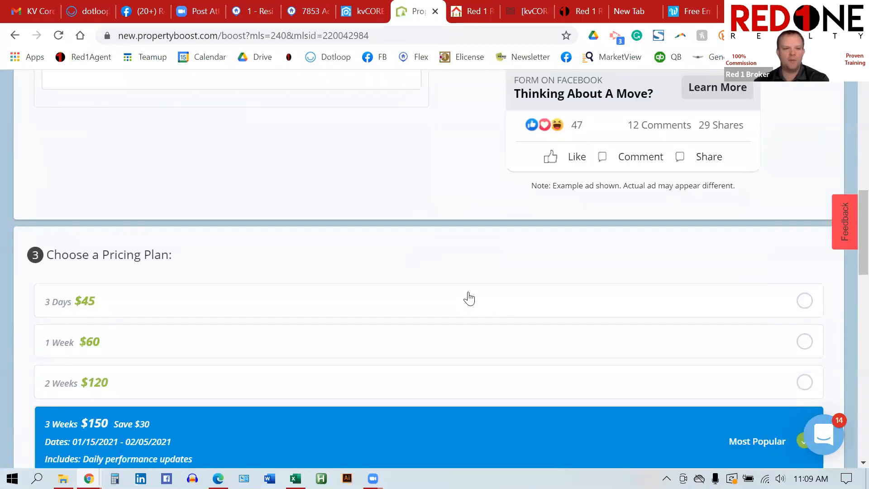
scroll(469, 298, down, 3)
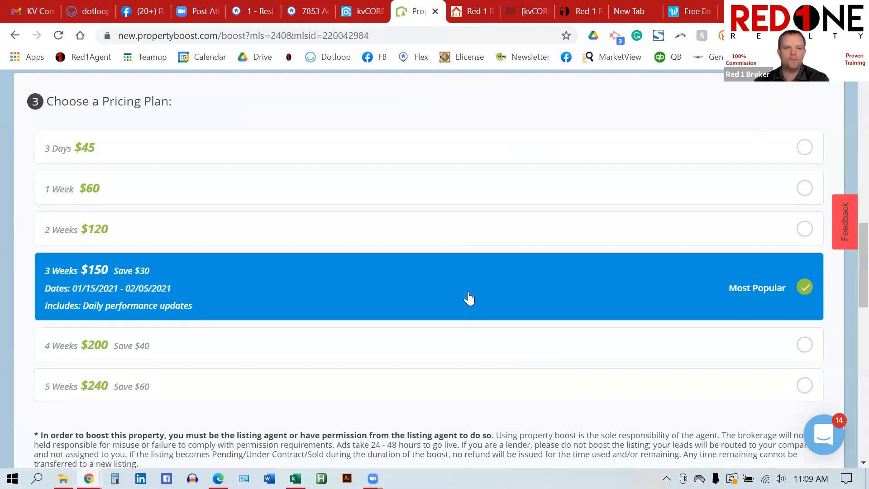
click(127, 190)
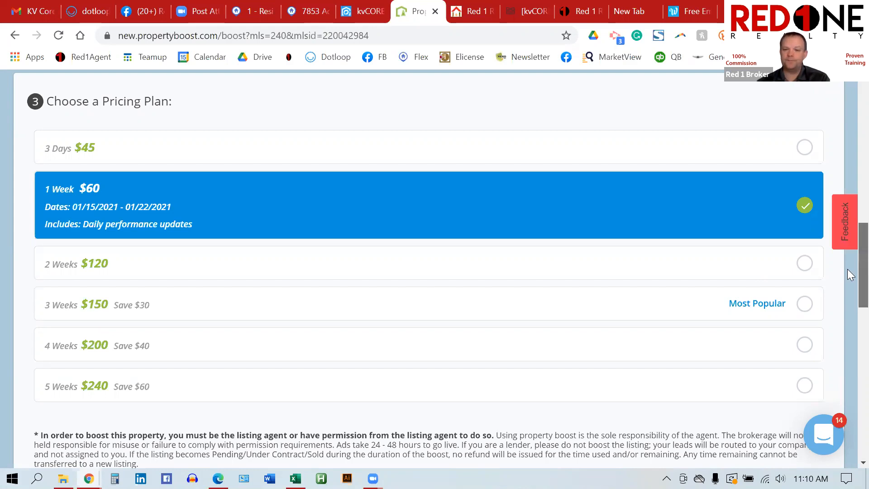
Step: Review the checkout, then return to the kvCORE Marketplace
scroll(850, 274, down, 13)
scroll(848, 371, up, 15)
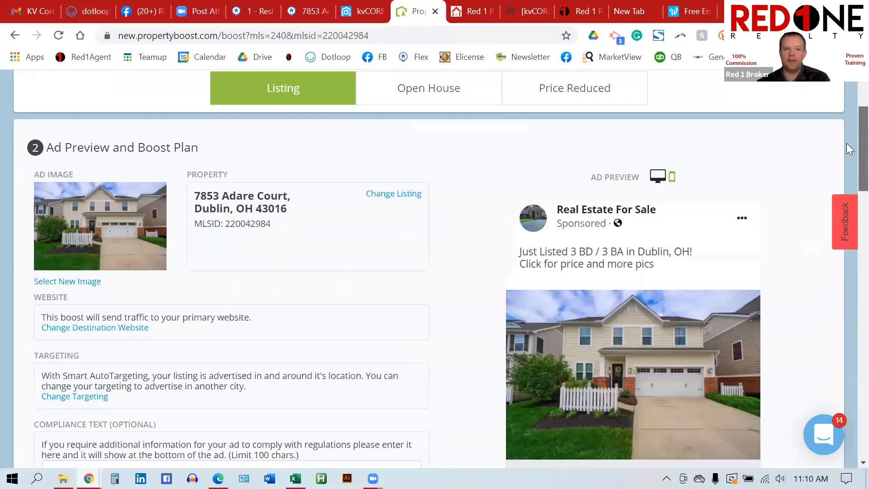
click(363, 13)
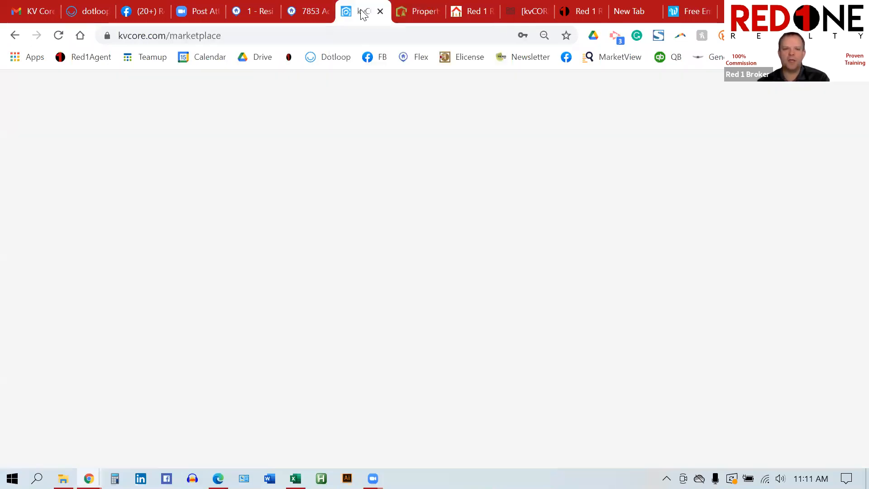